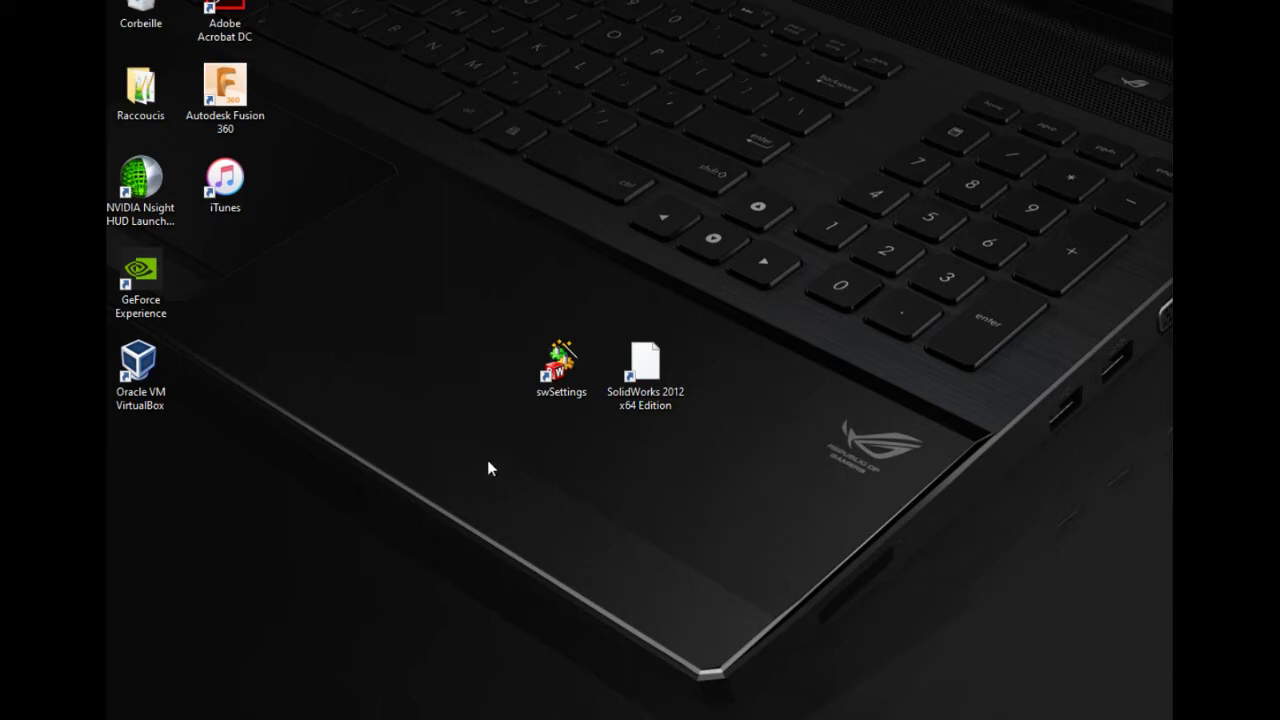
Launch SolidWorks 2012 x64 Edition from its desktop shortcut.
left_click(559, 369)
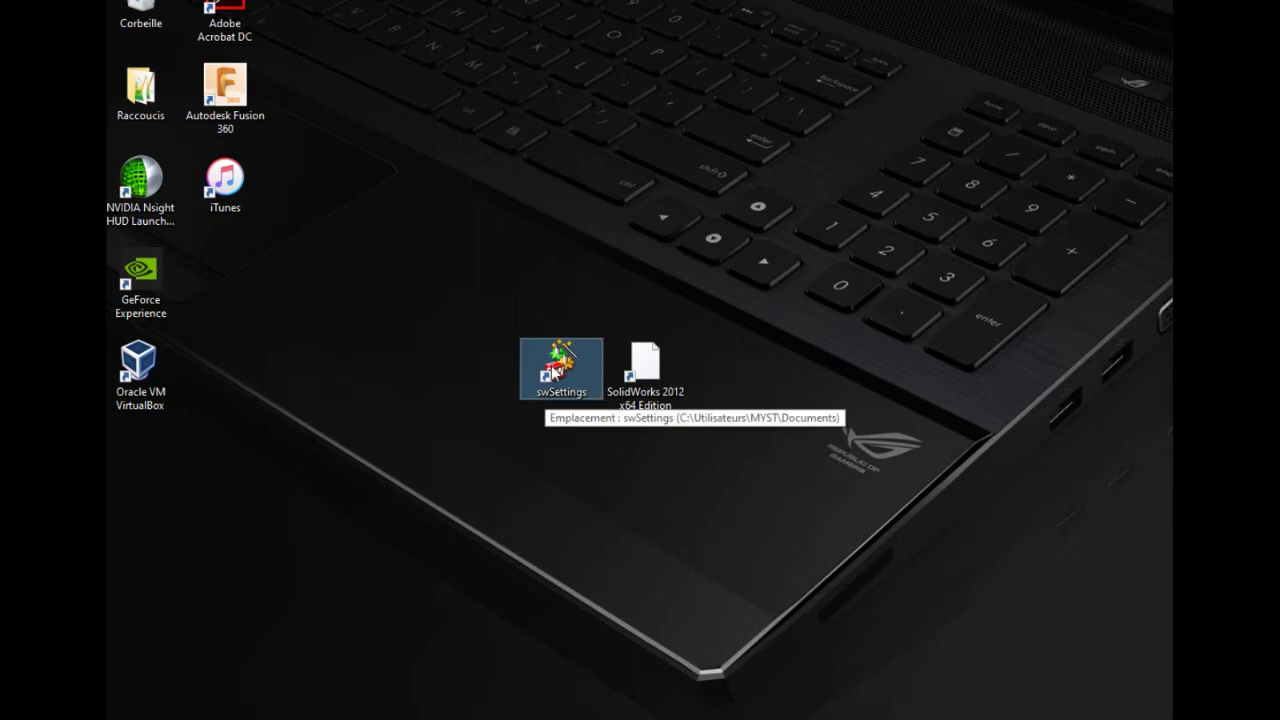
left_click(650, 392)
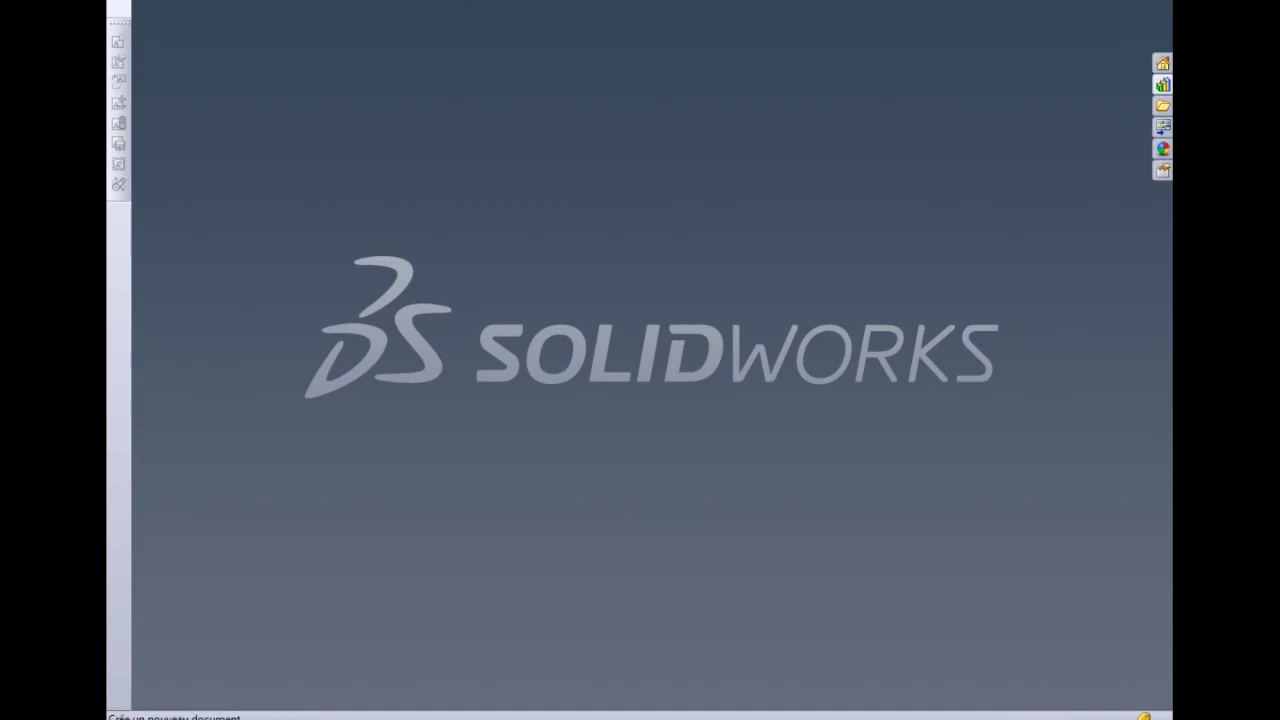
Create a new part document, Pièce1, from the Pièce template.
key("ctrl+n")
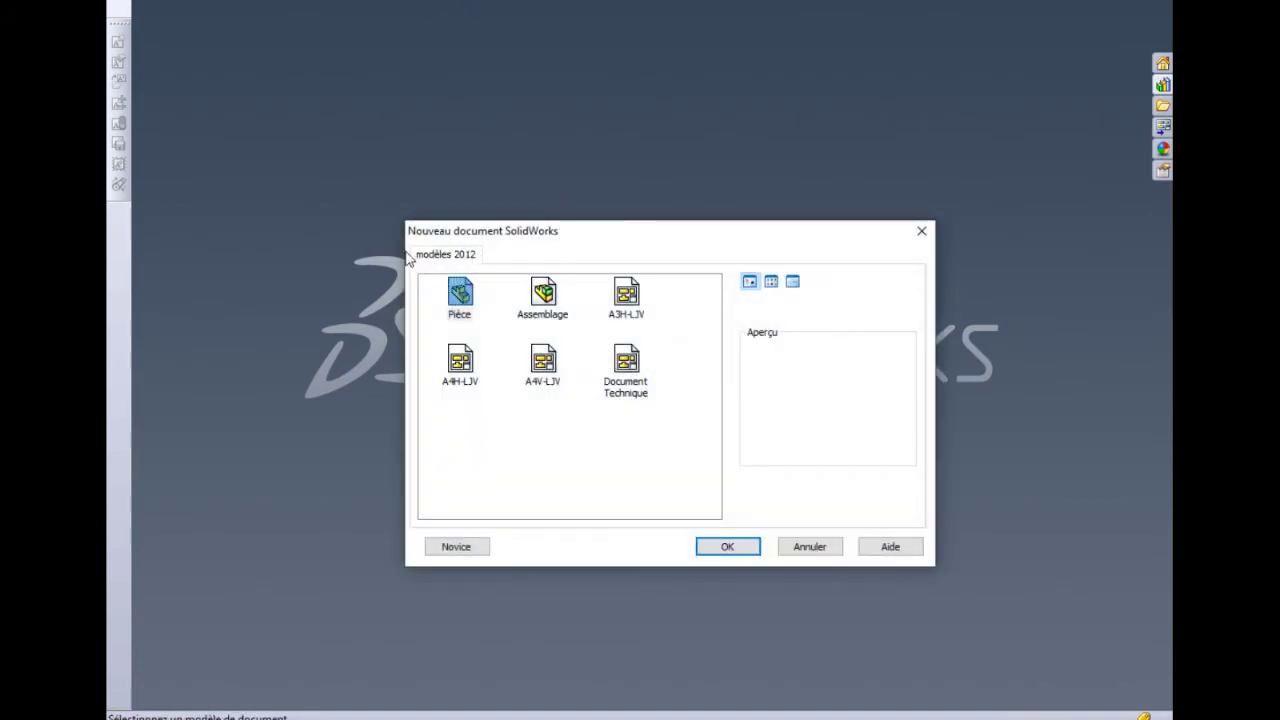
left_click(464, 304)
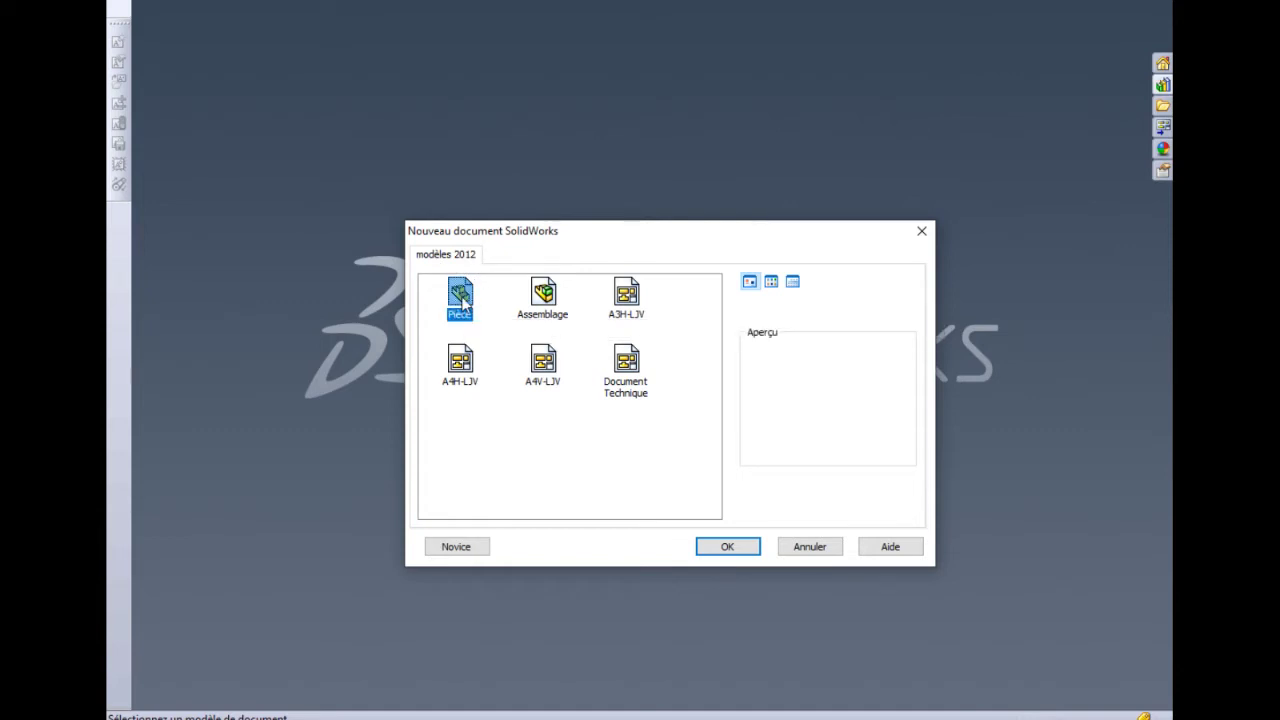
left_click(733, 549)
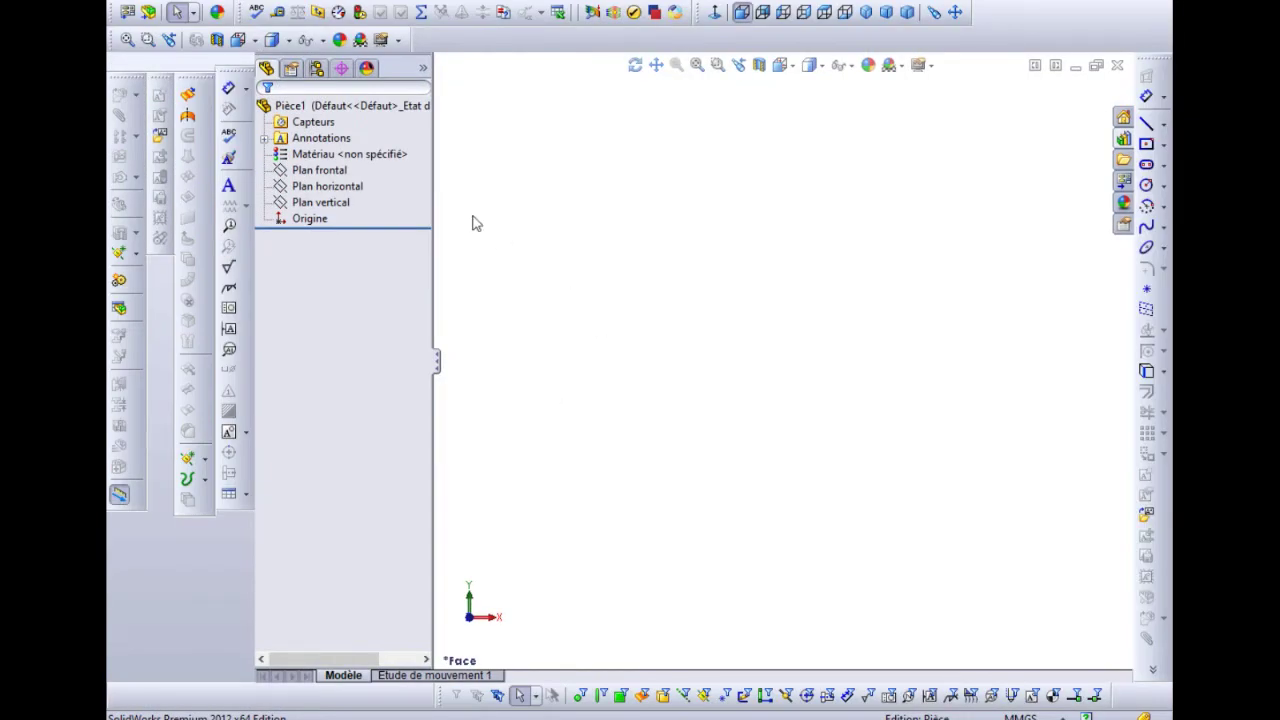
Select Plan frontal in the feature tree and start Esquisse1 on it.
left_click(335, 173)
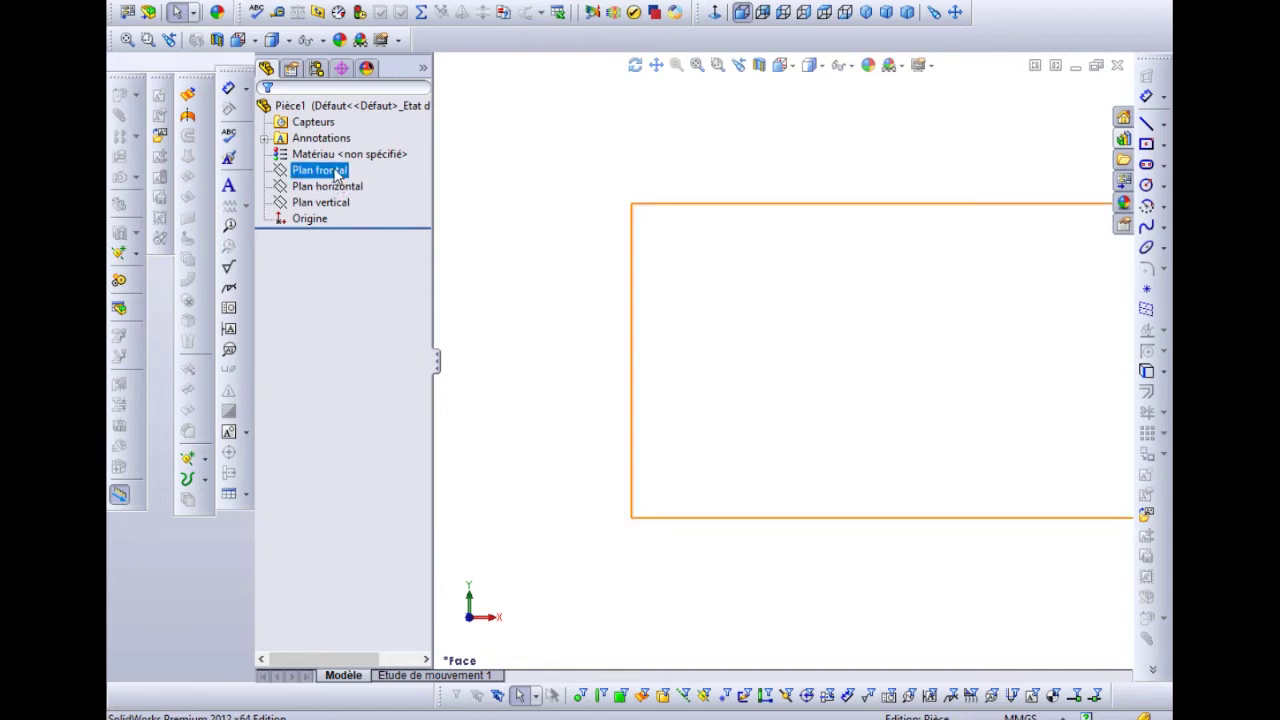
left_click(336, 175)
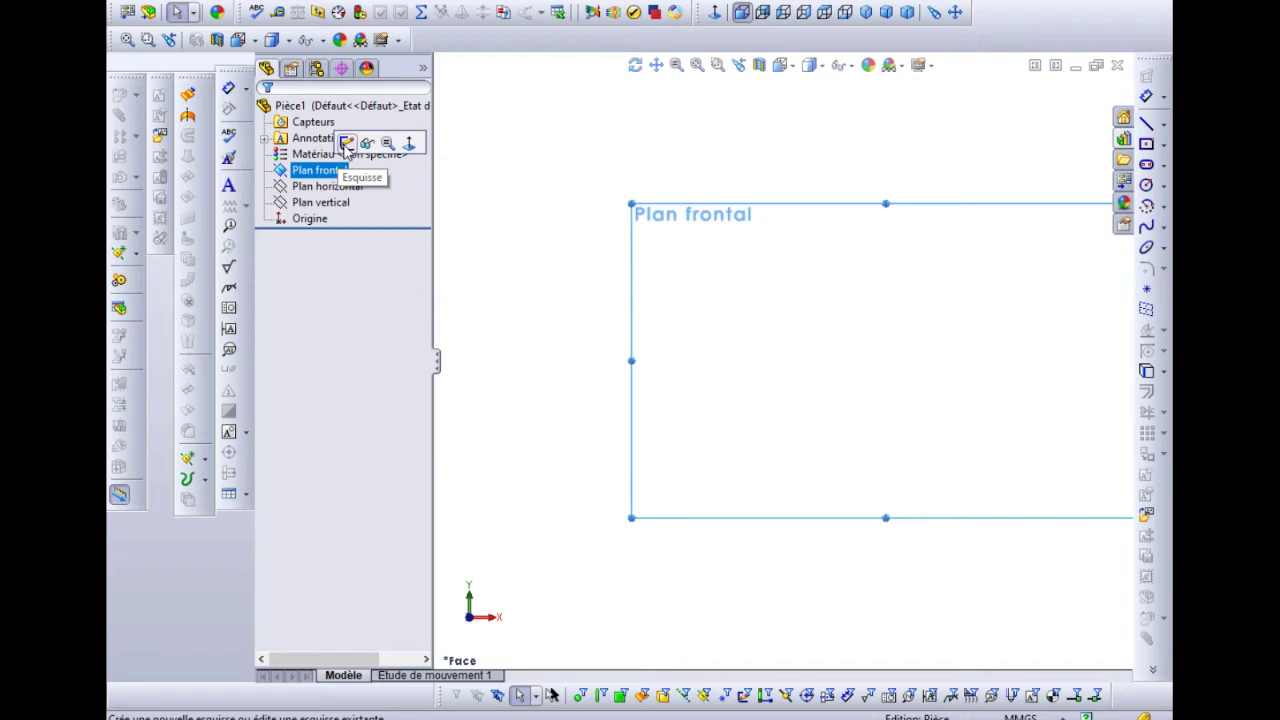
left_click(331, 175)
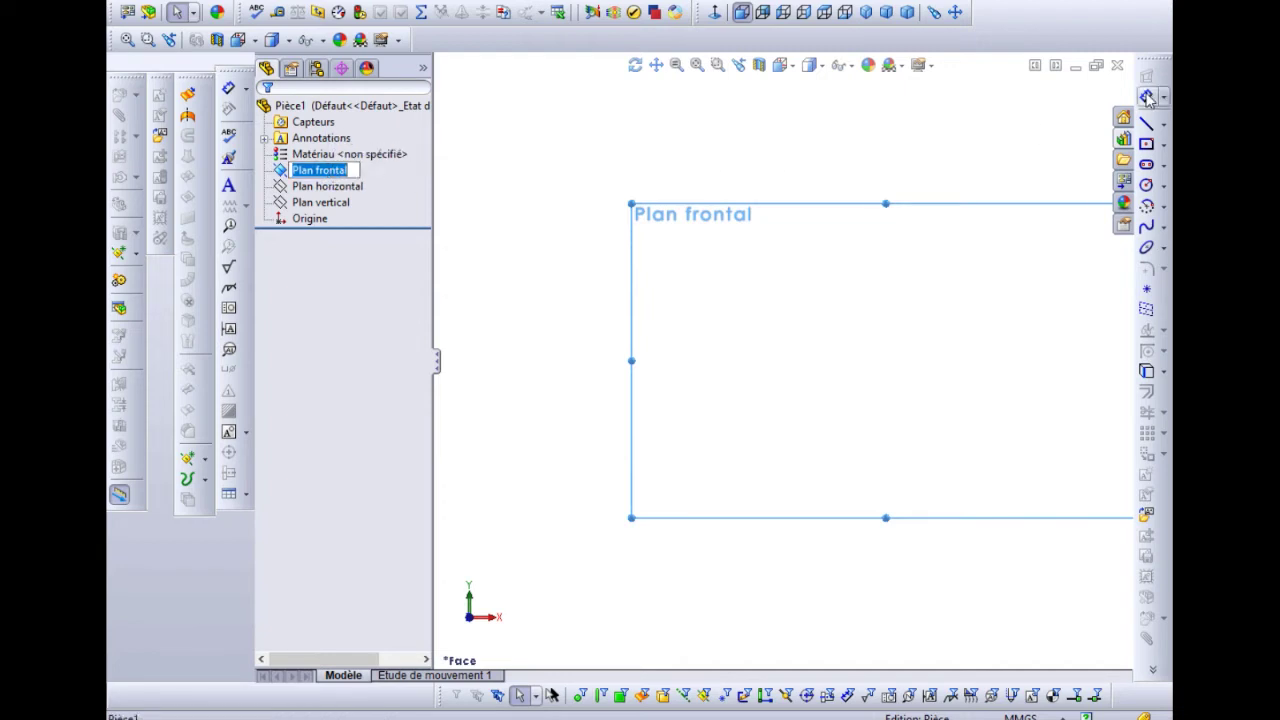
left_click(446, 192)
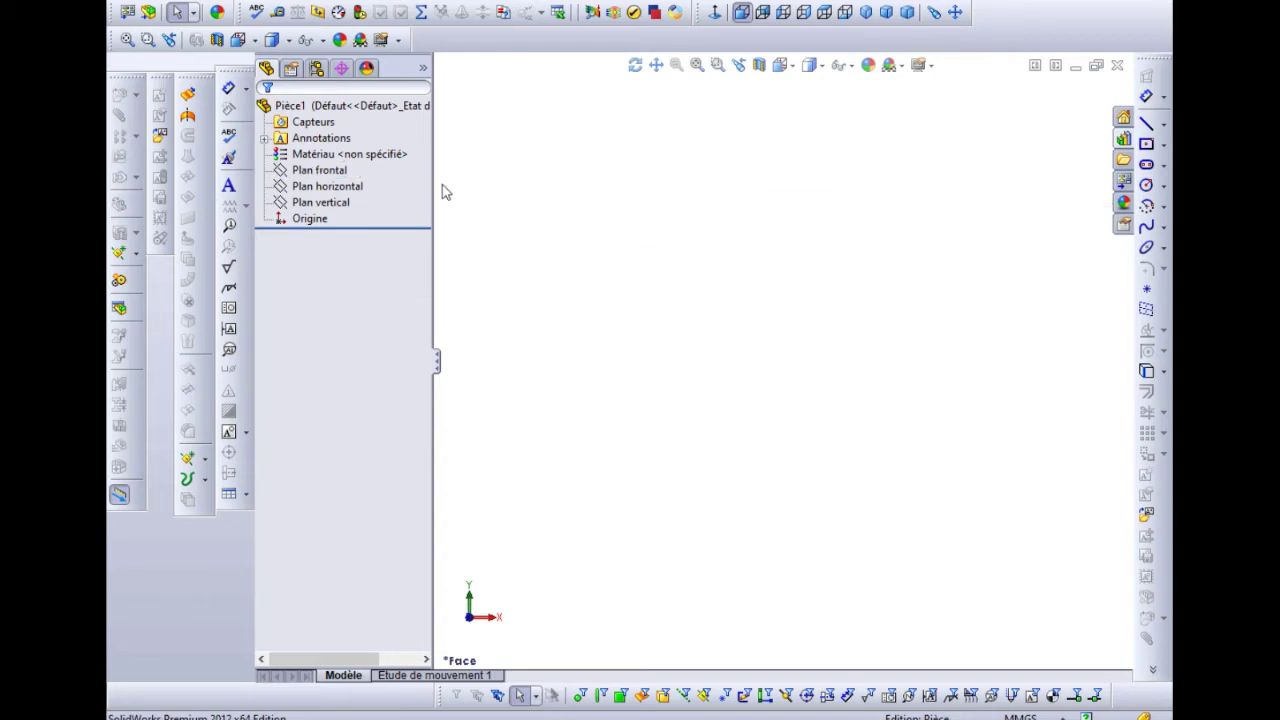
left_click(345, 172)
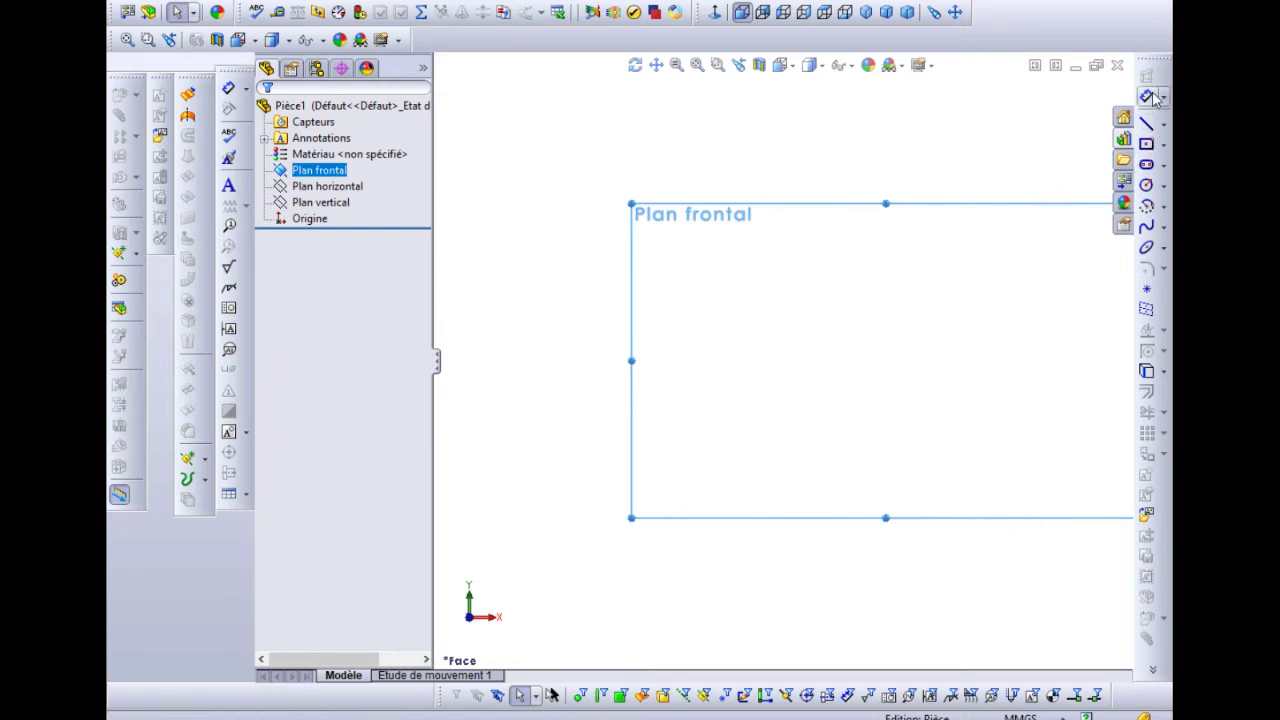
left_click(608, 129)
left_click(313, 172)
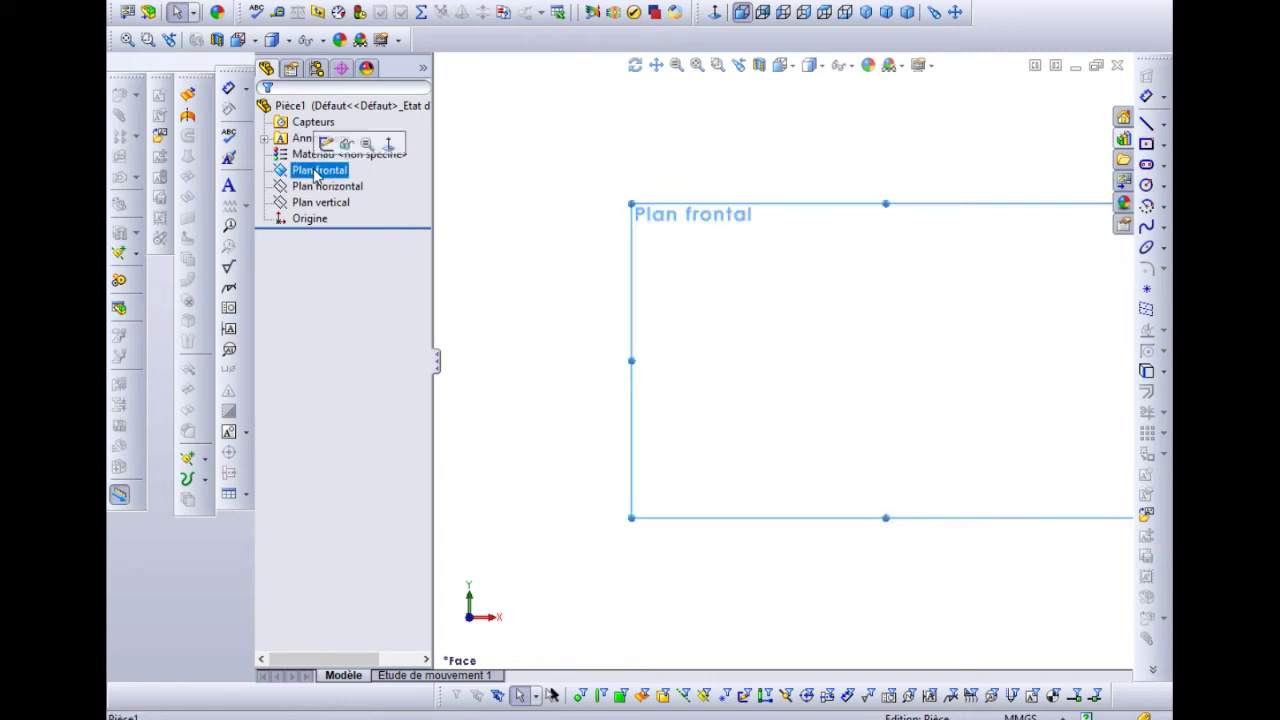
left_click(325, 140)
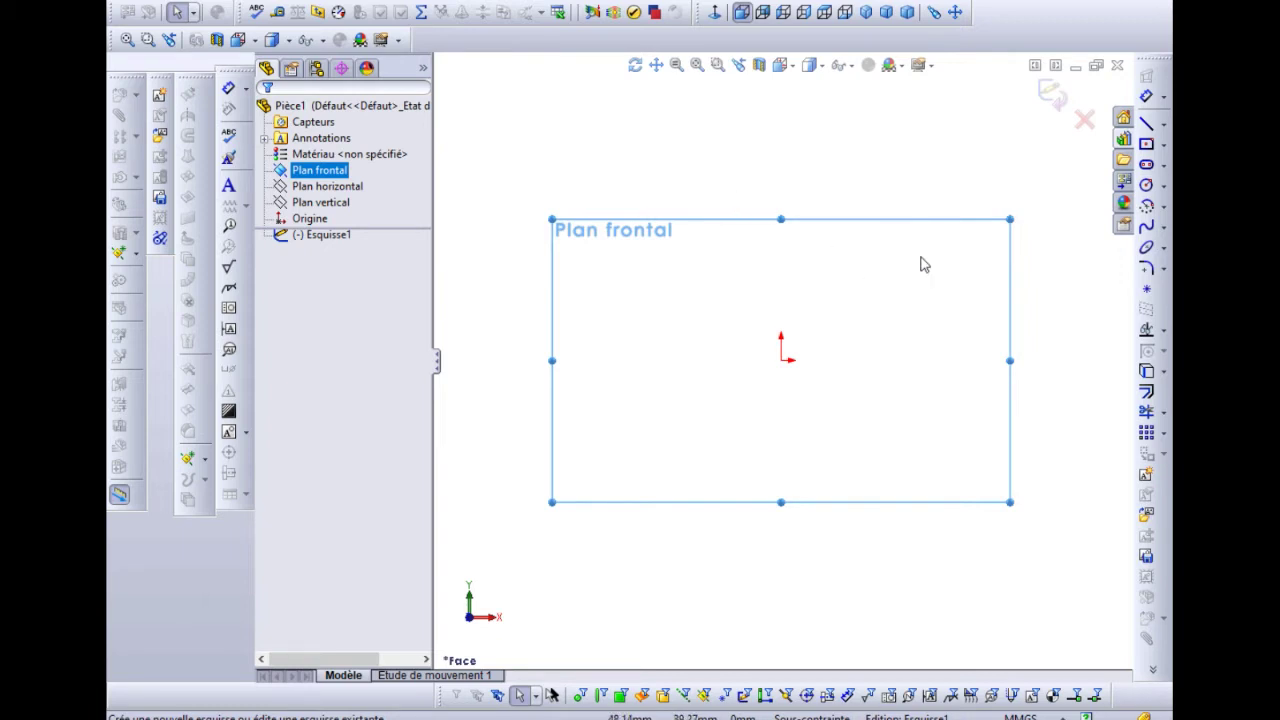
Draw a centre rectangle on the origin, about 134.5 by 118.2 mm.
left_click(1163, 146)
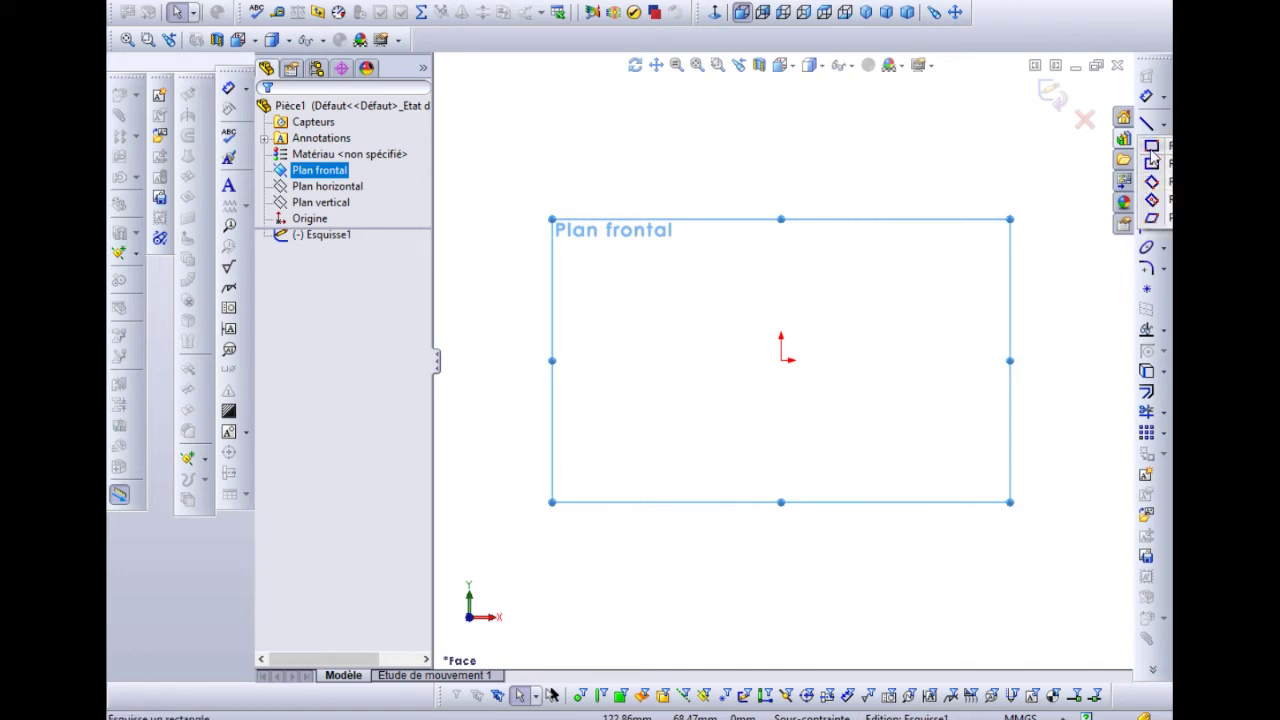
left_click(1065, 153)
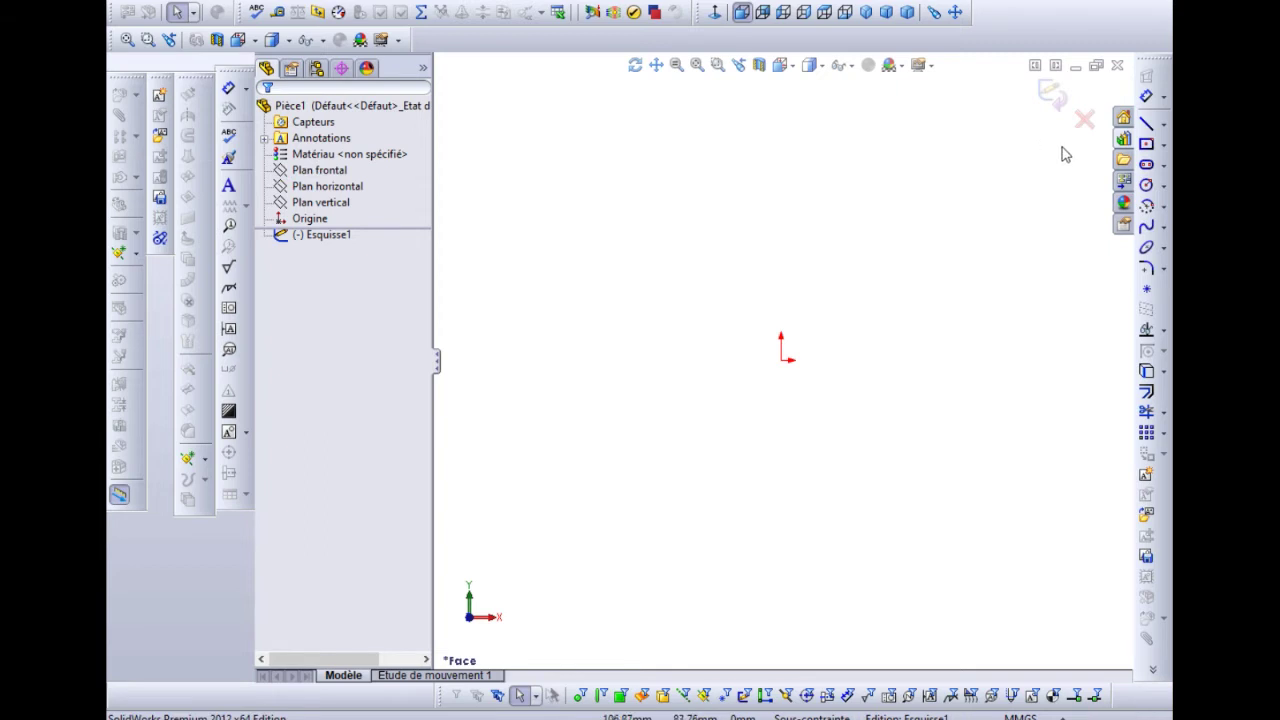
left_click(1147, 147)
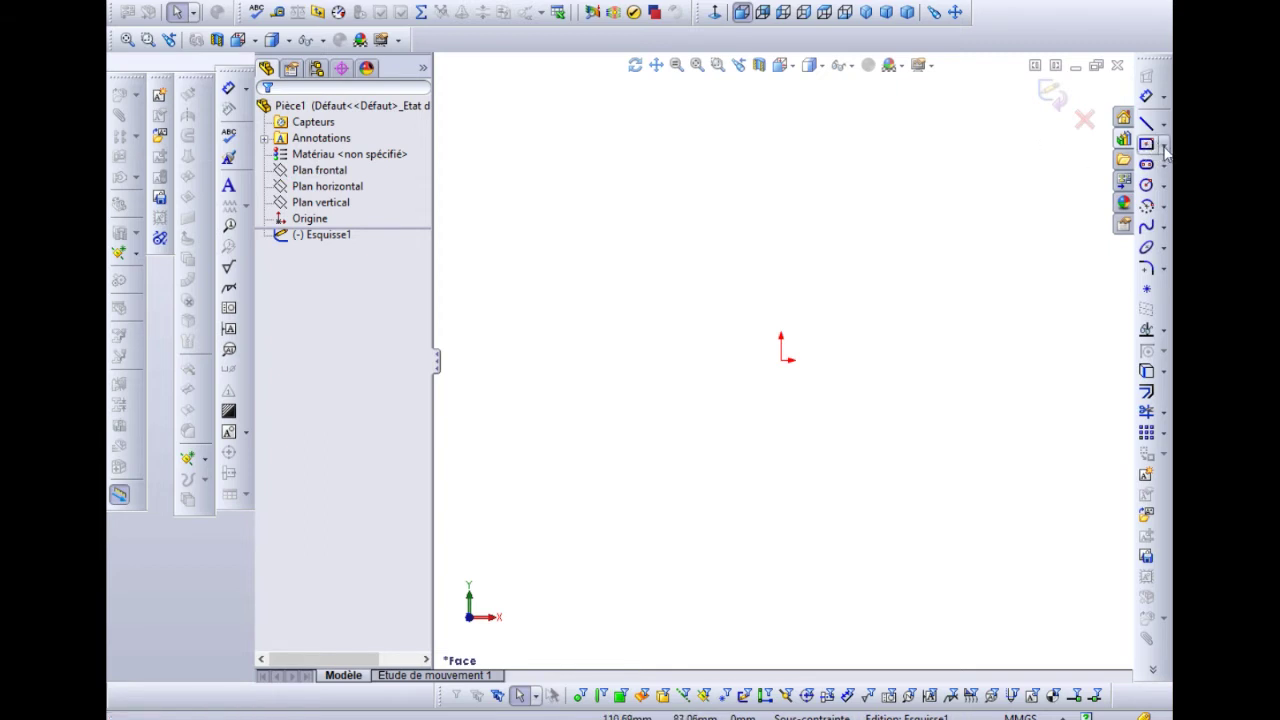
left_click(1164, 148)
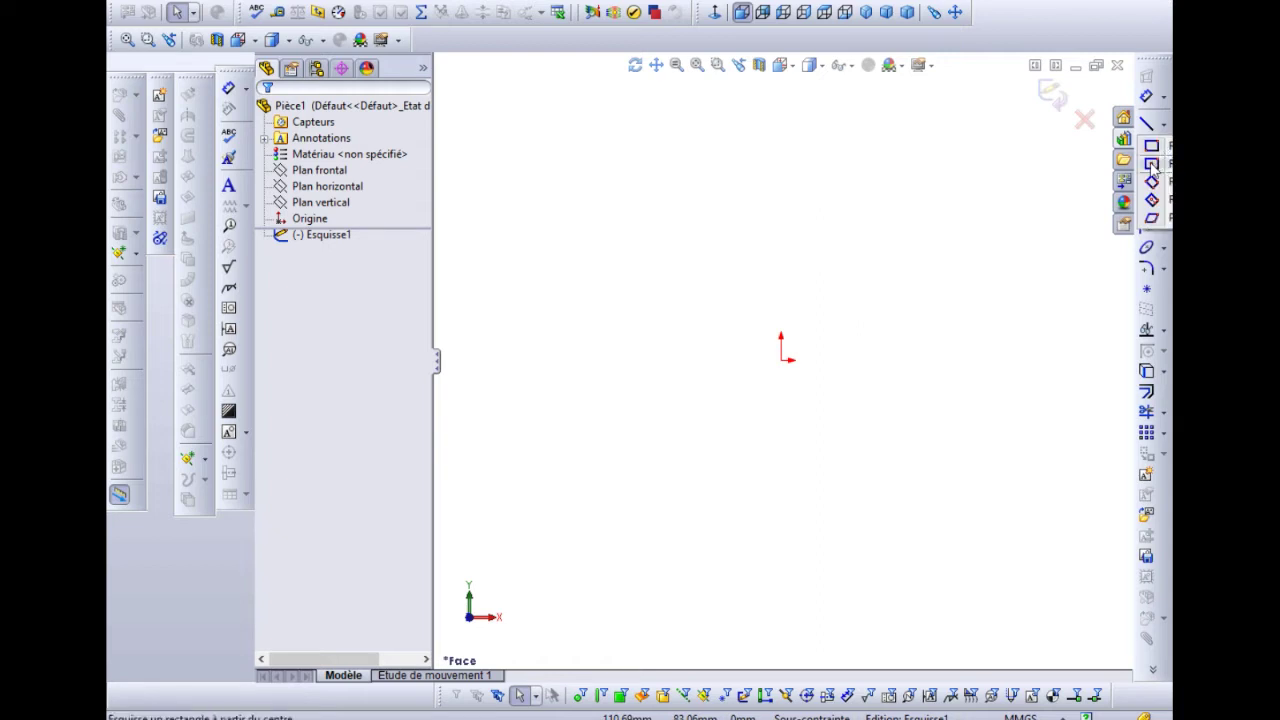
left_click(1152, 165)
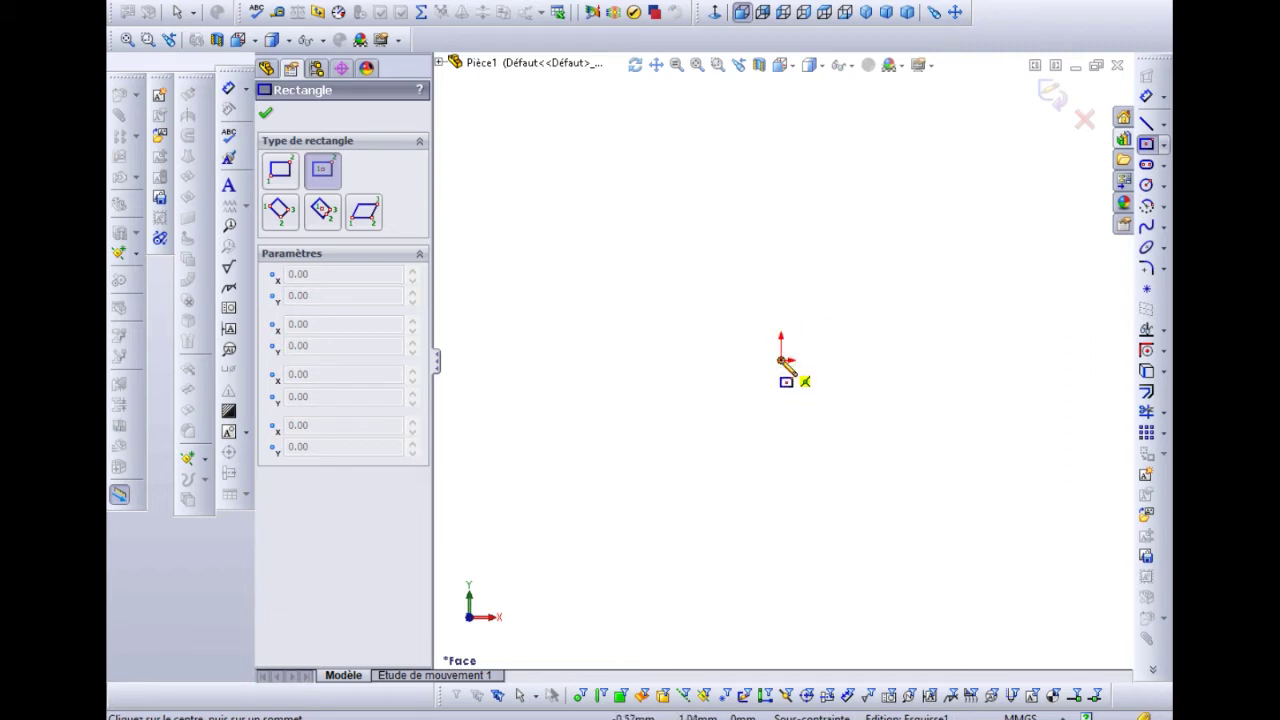
left_click(781, 360)
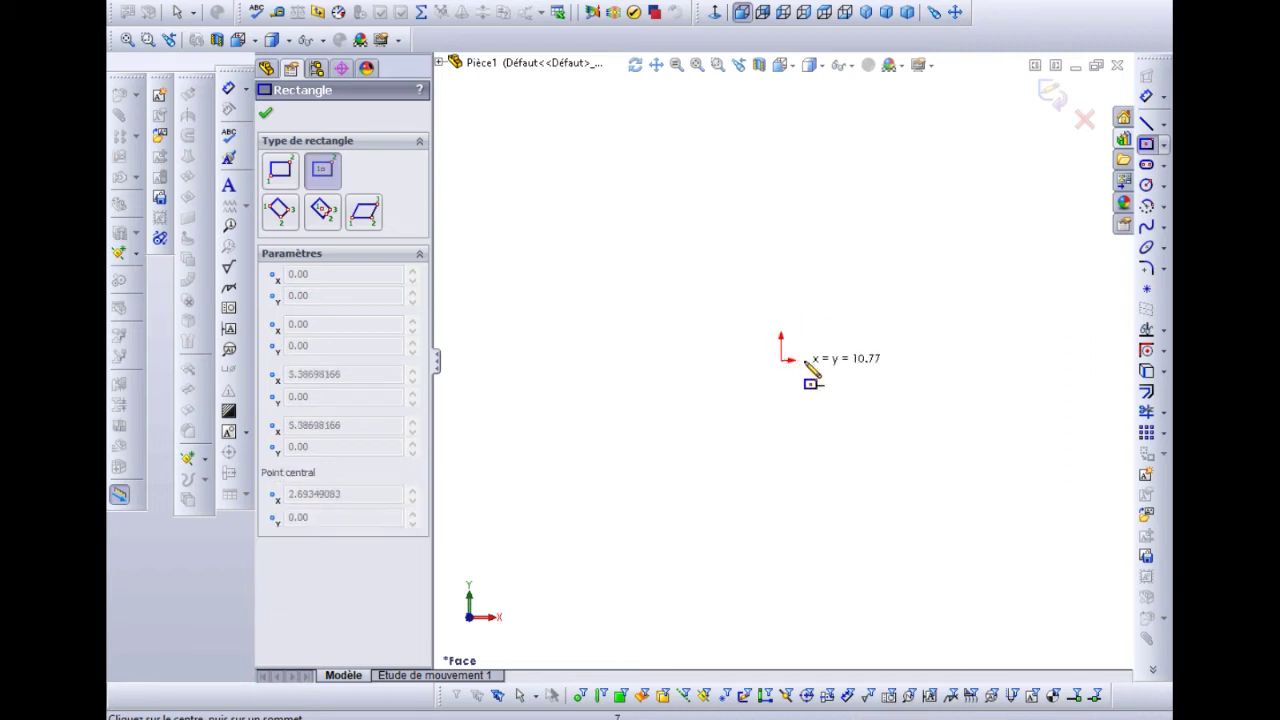
left_click(955, 210)
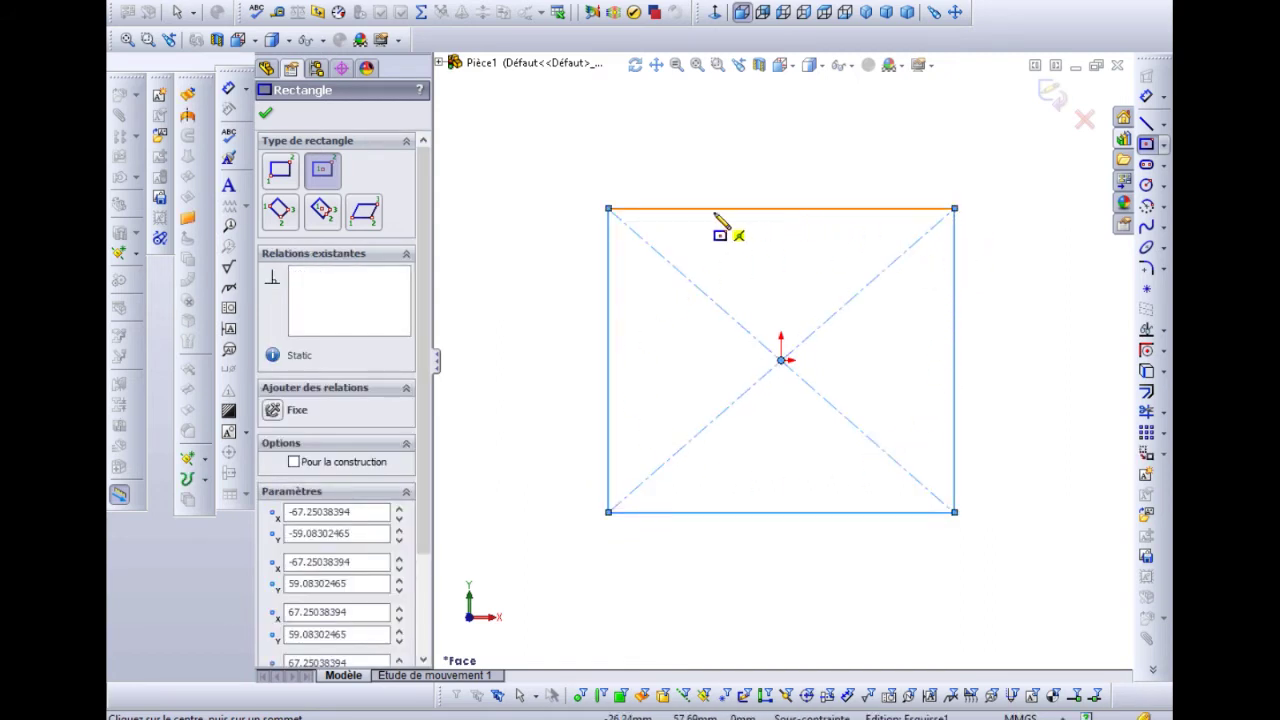
Leave the rectangle tool and drag the rectangle's top and right edges to resize it.
left_click(1150, 146)
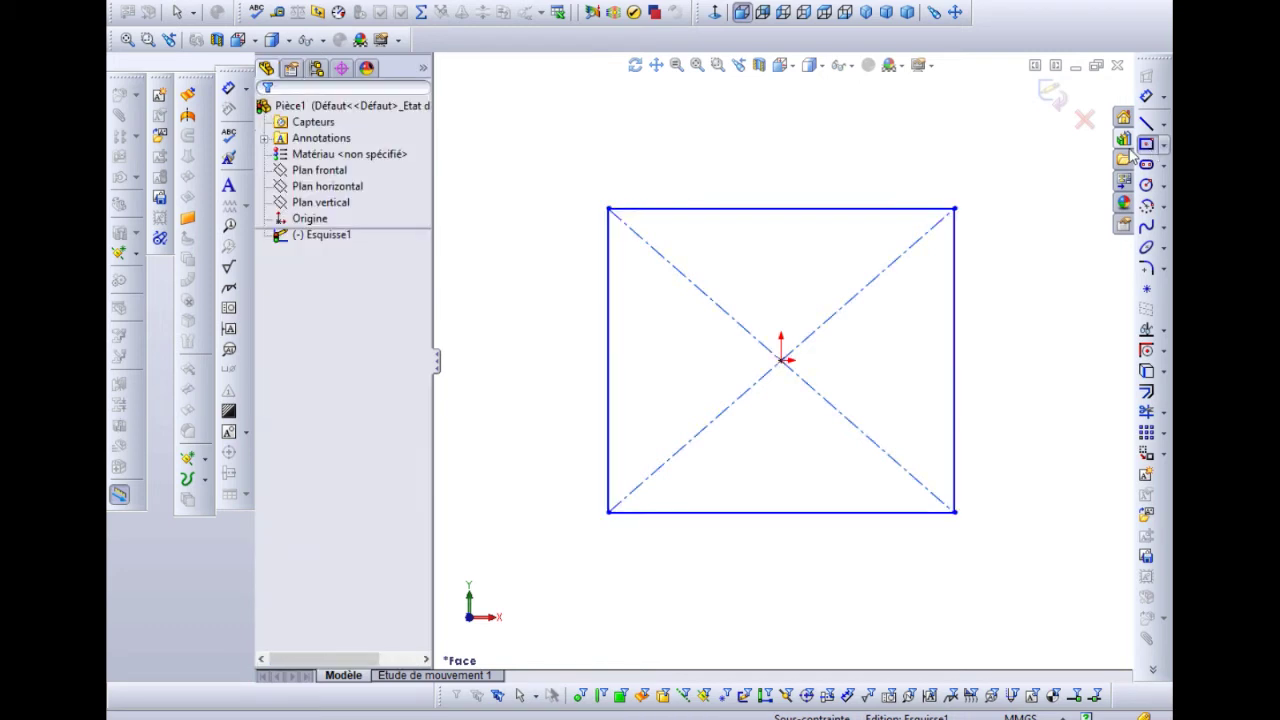
left_click_drag(882, 210, 918, 186)
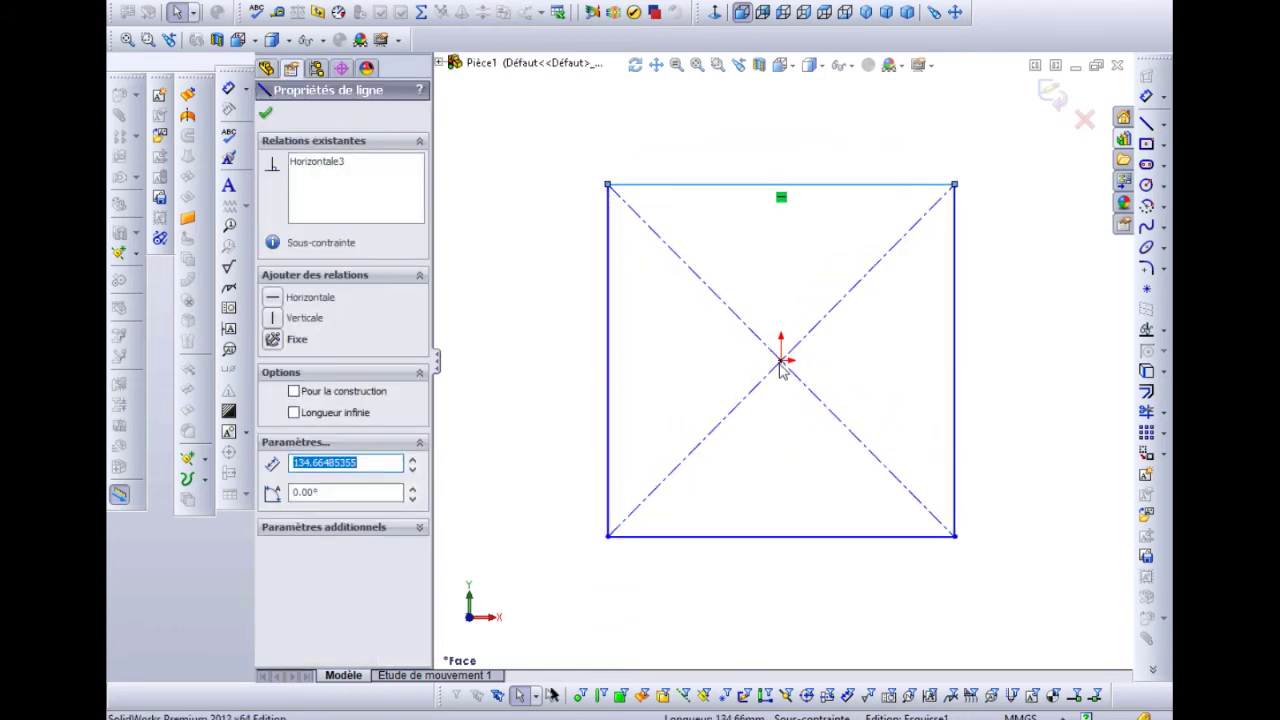
left_click(955, 364)
mouse_move(958, 365)
left_mouse_down()
mouse_move(863, 366)
mouse_move(968, 365)
left_mouse_up()
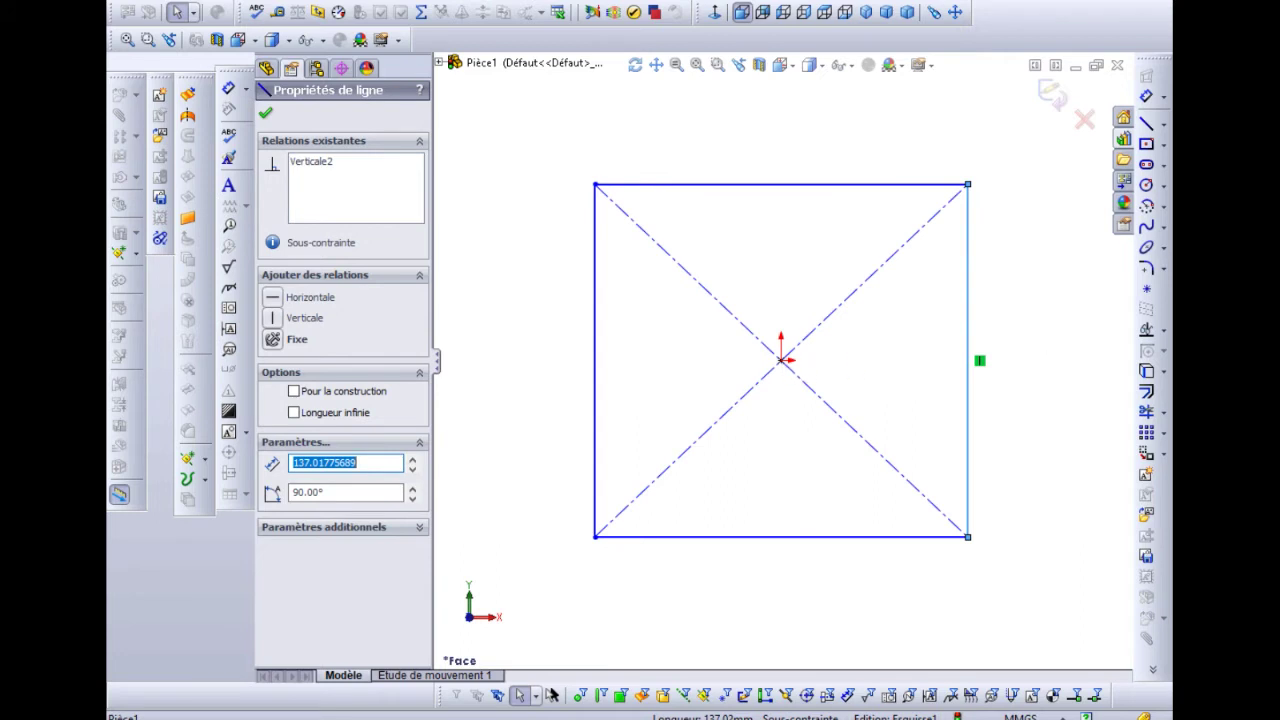
left_click(782, 363)
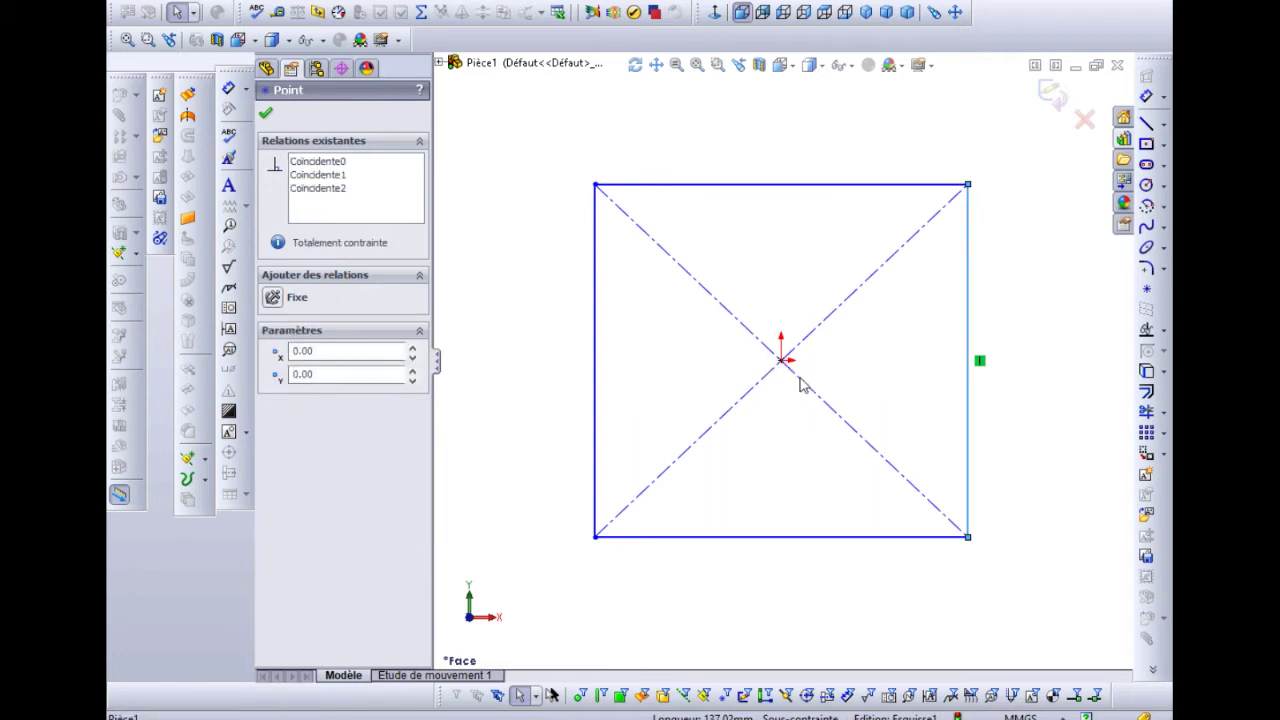
Dimension the top and right sides at 90 mm each, fully constraining the square.
left_click(1147, 100)
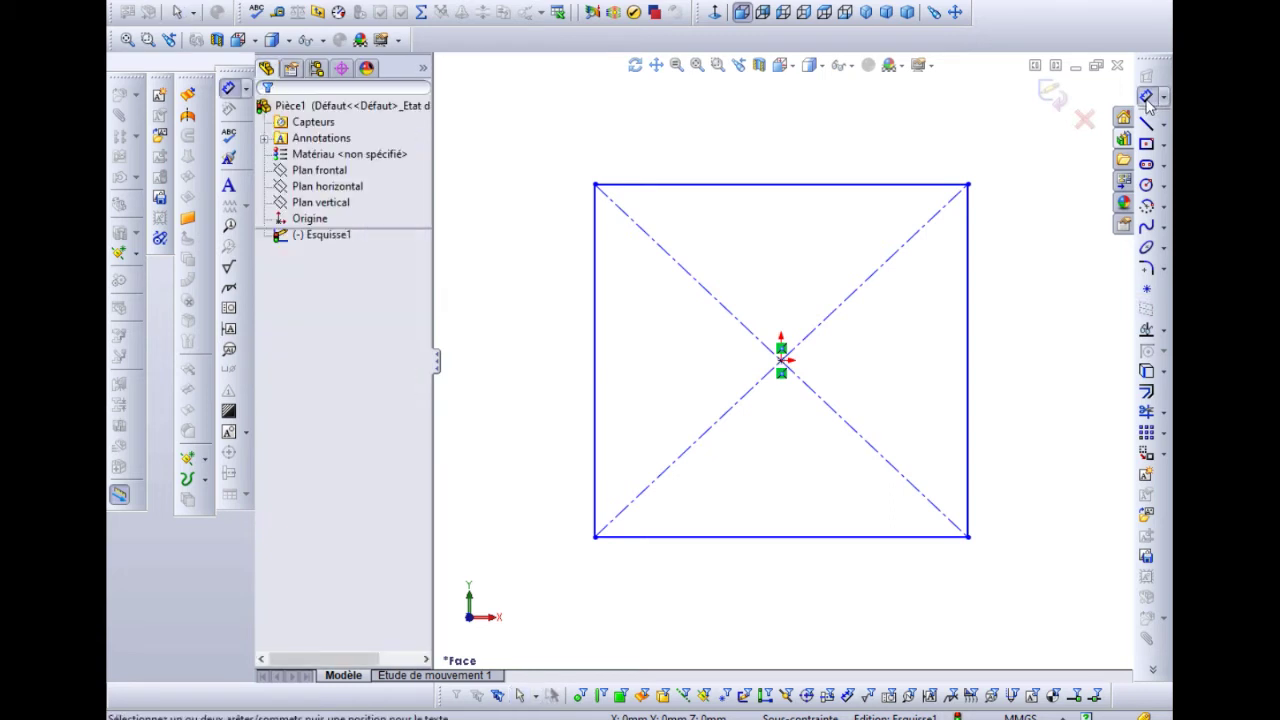
left_click(796, 186)
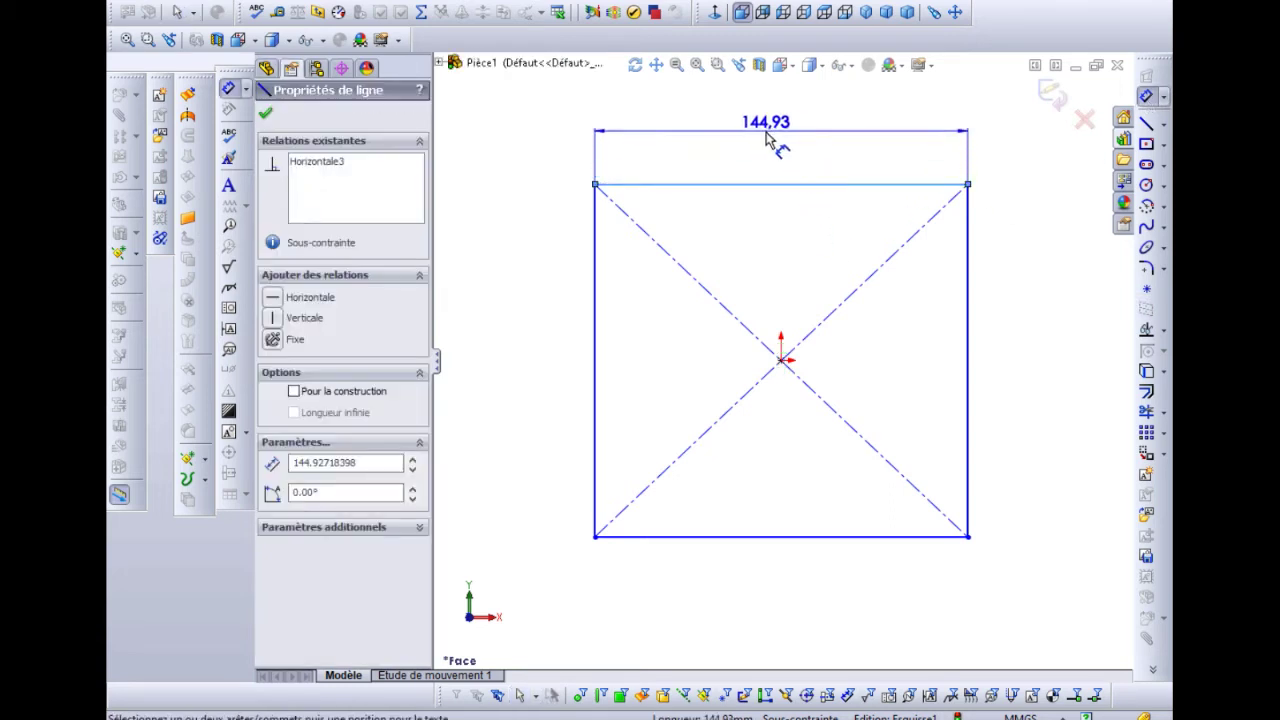
left_click(768, 140)
type("90")
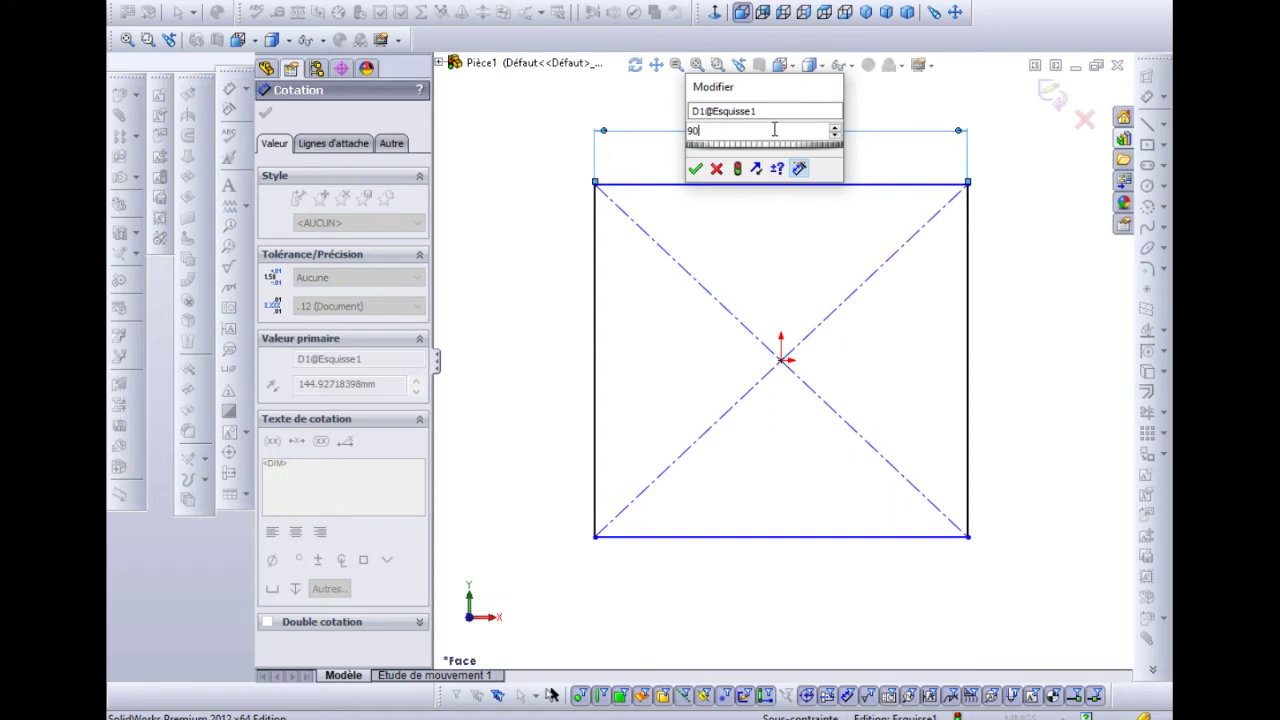
key("Return")
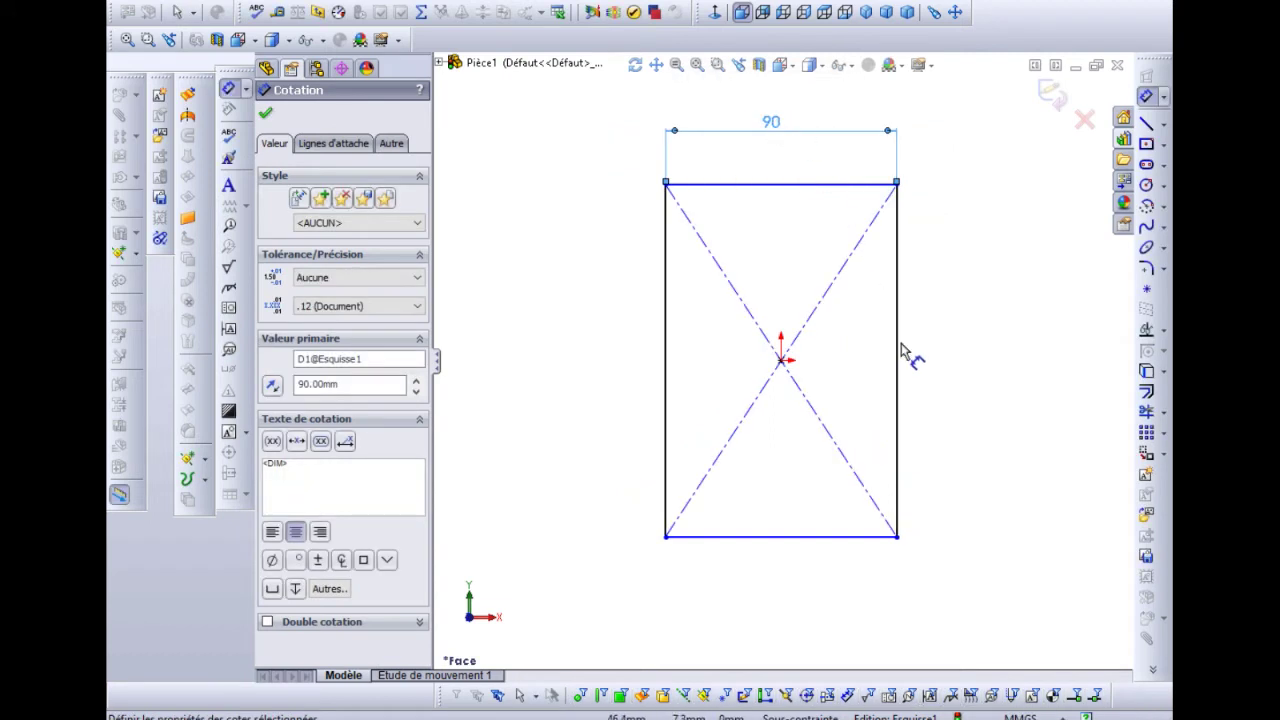
left_click(897, 355)
left_click(990, 365)
type("9")
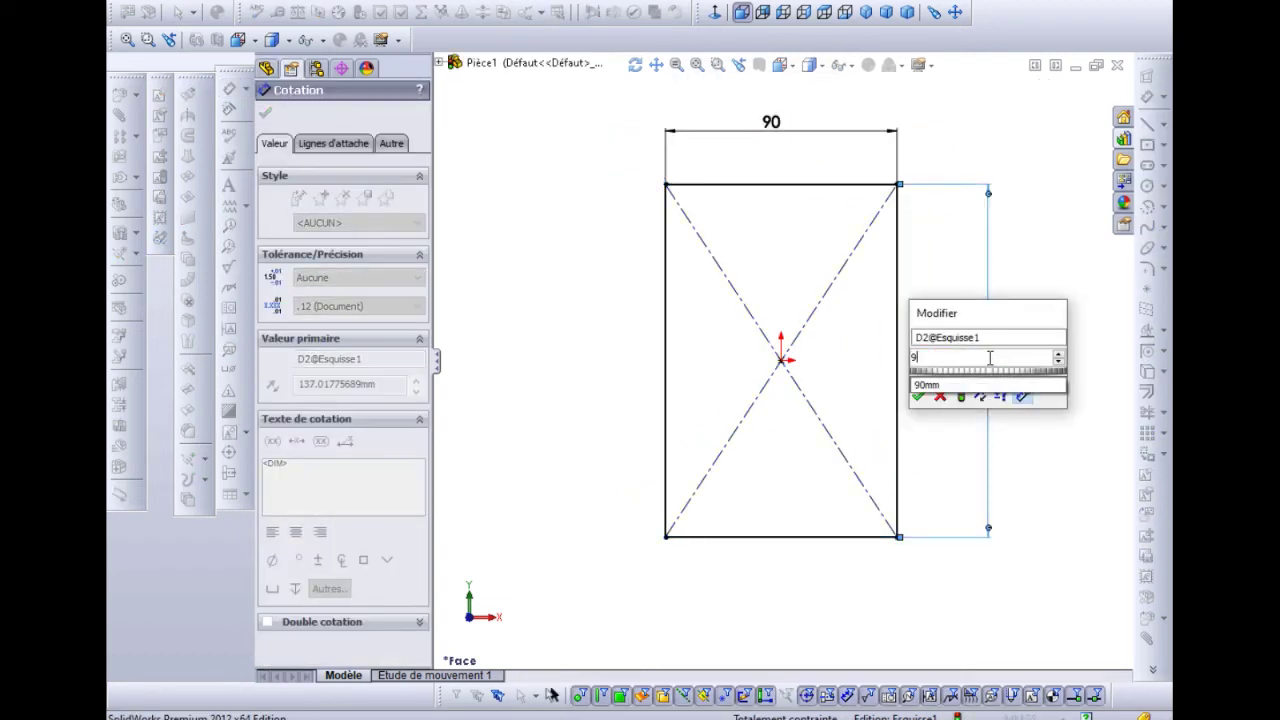
type("0")
key("Return")
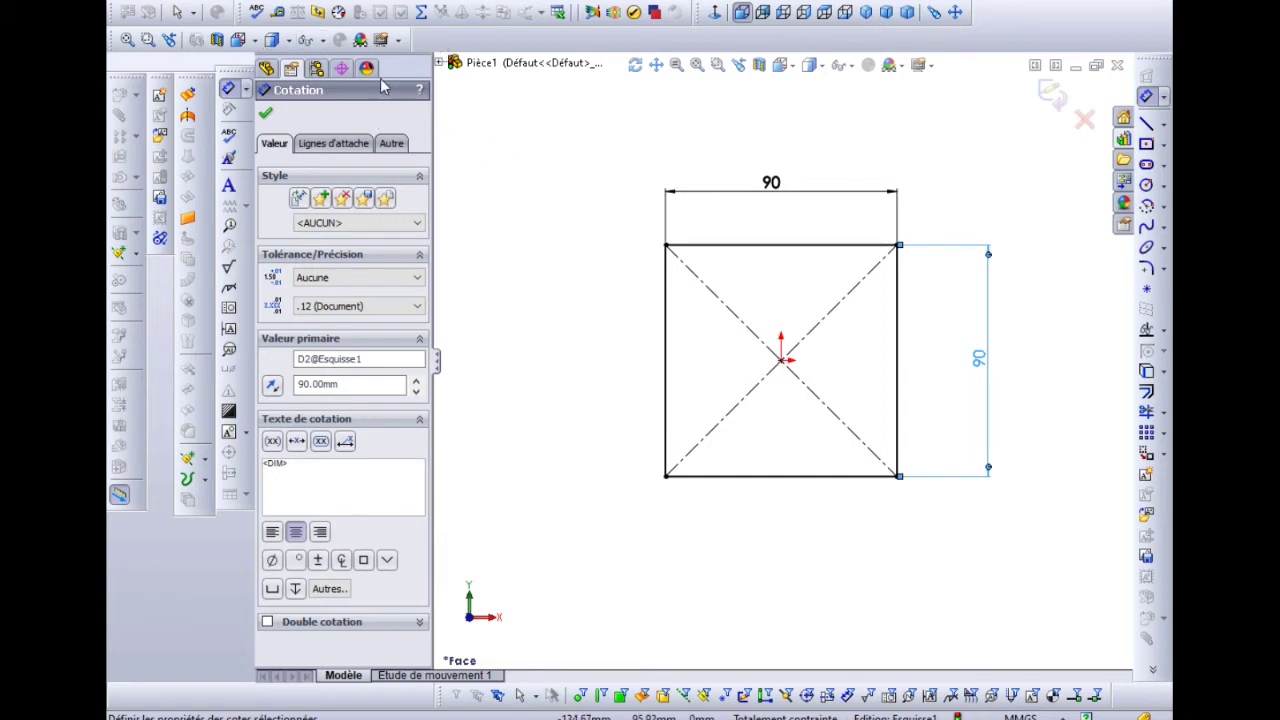
Show the Fonctions toolbar and extrude the square 10 mm Borgne into Boss.-Extru.1.
right_click(486, 55)
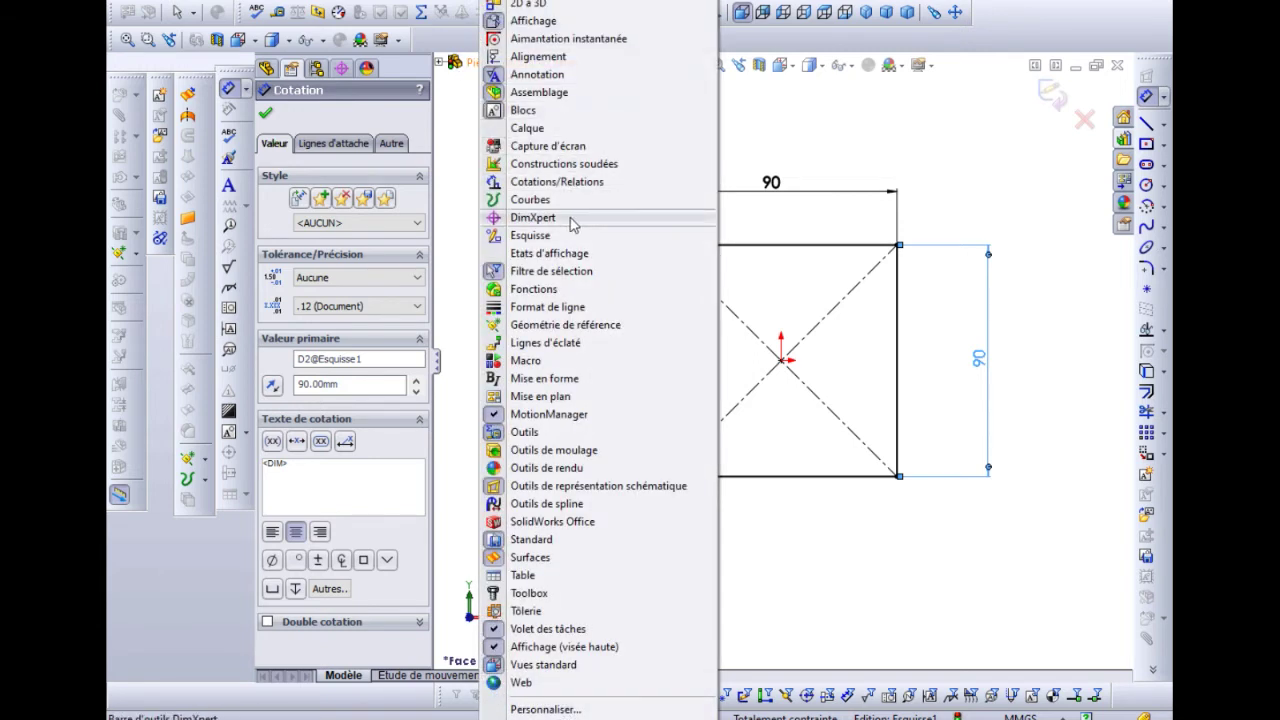
left_click(560, 290)
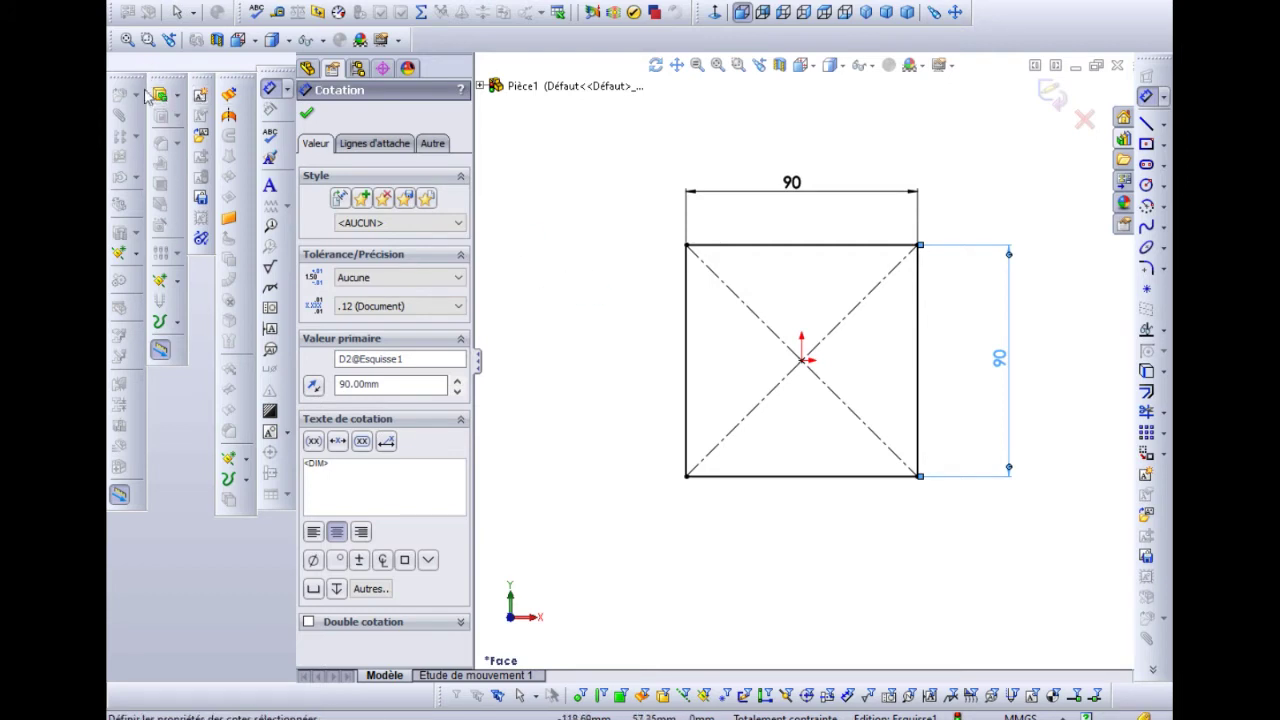
left_click(160, 96)
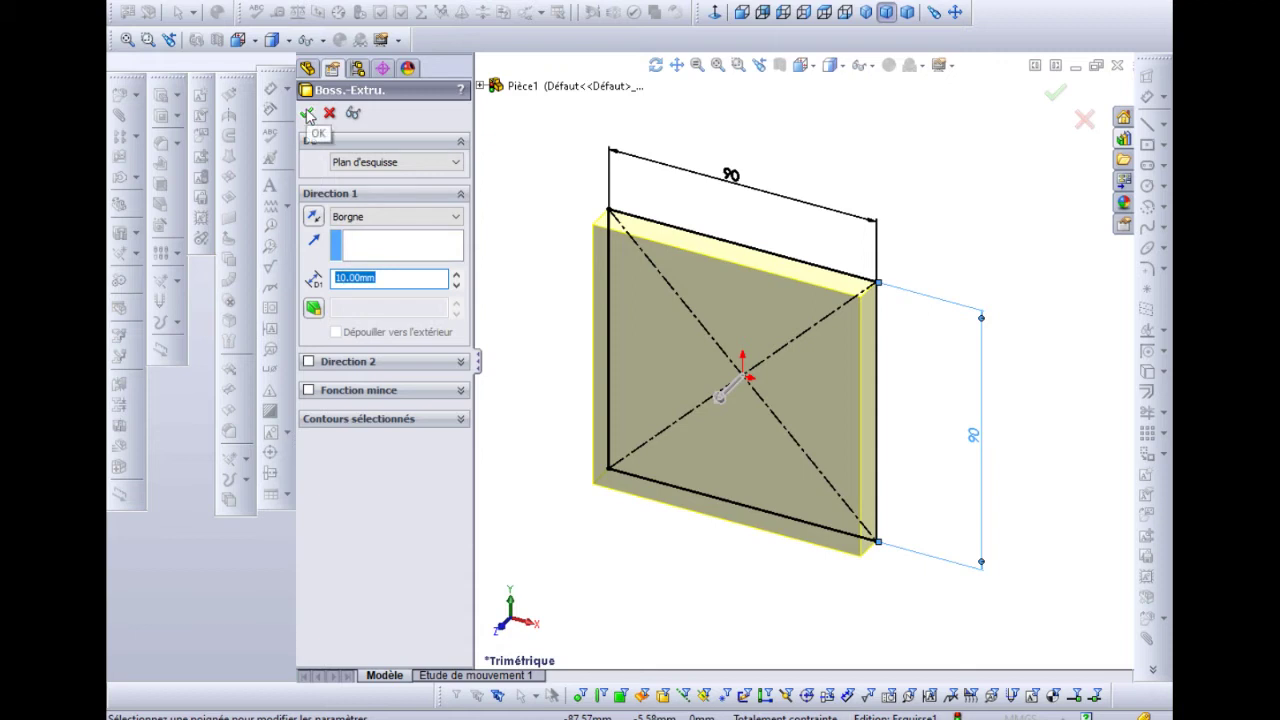
left_click(308, 114)
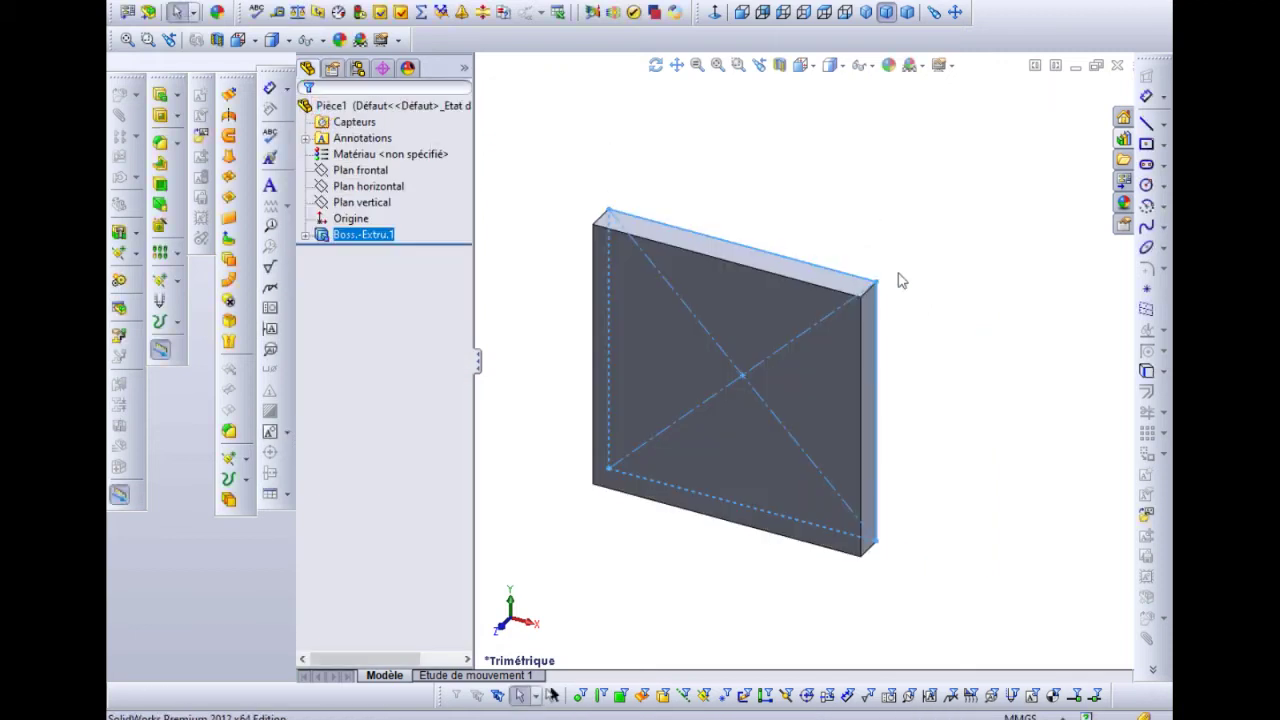
left_click(856, 250)
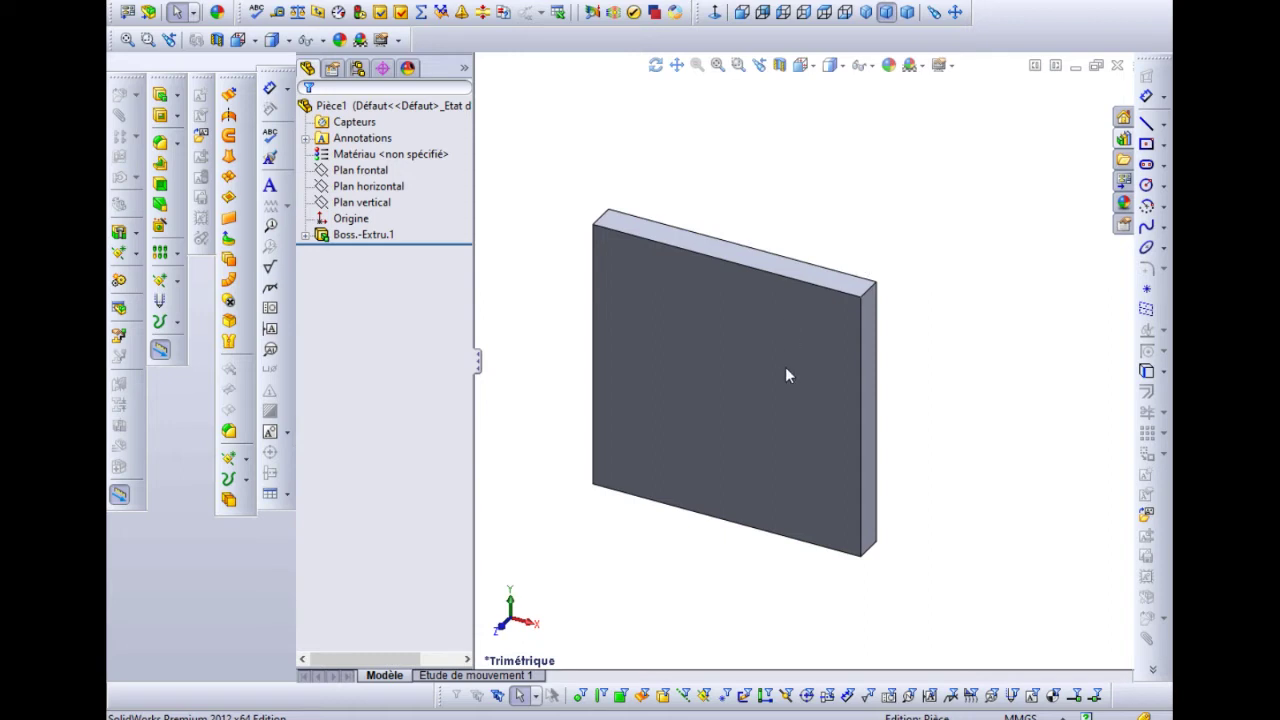
Tilt the view and select the plate's large front face.
mouse_move(782, 359)
middle_mouse_down()
mouse_move(754, 360)
mouse_move(697, 329)
mouse_move(834, 294)
mouse_move(768, 263)
mouse_move(740, 309)
mouse_move(760, 303)
mouse_move(769, 320)
mouse_move(765, 297)
mouse_move(784, 271)
middle_mouse_up()
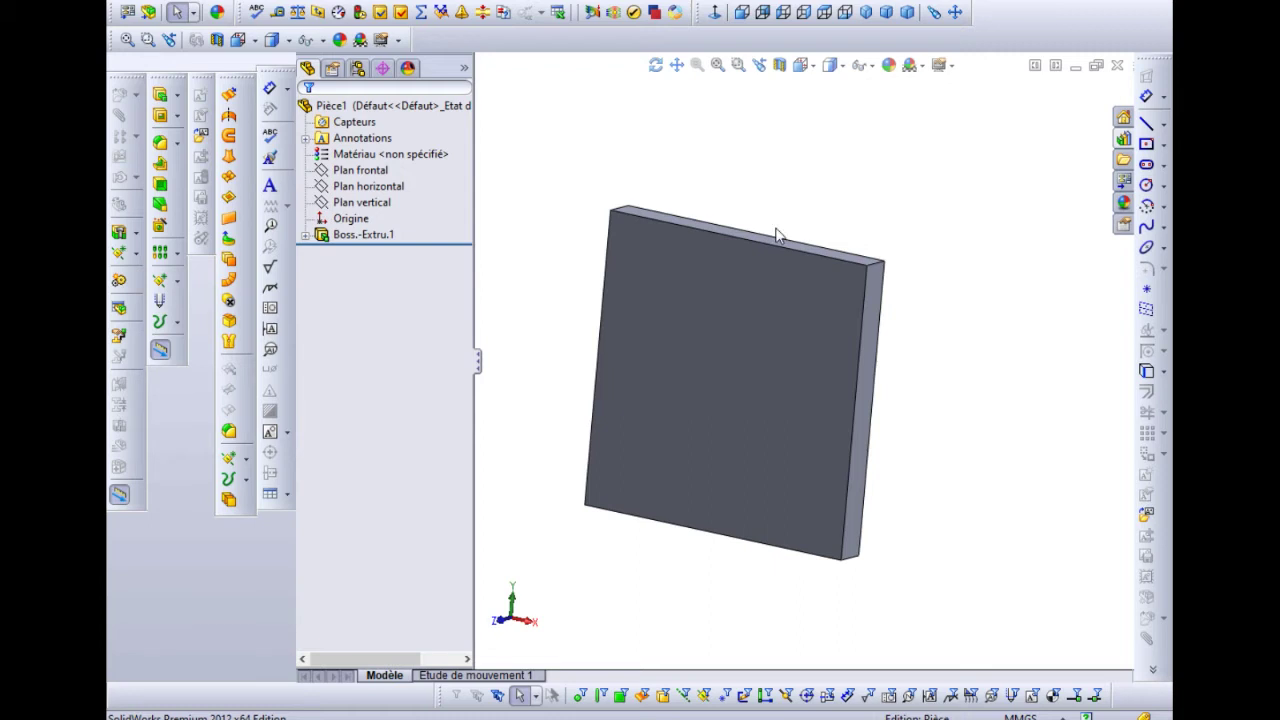
left_click(705, 350)
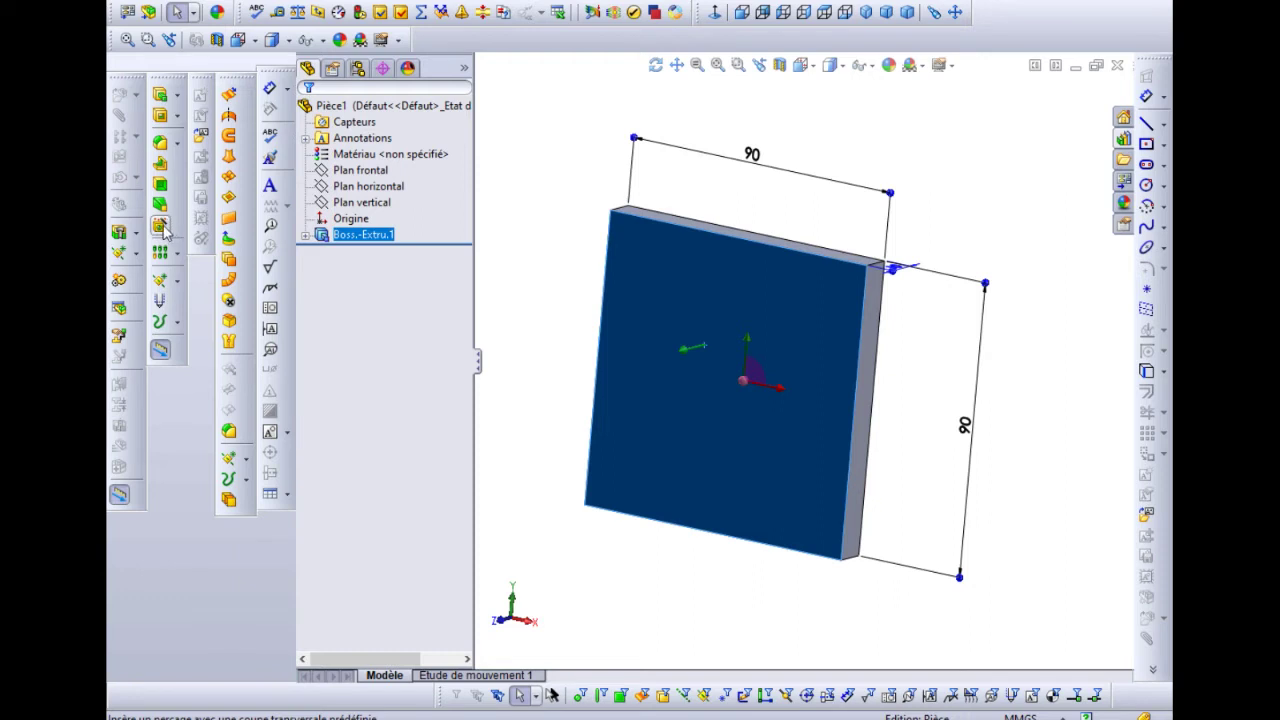
Set up a Hole Wizard counterbore: Iso standard, 6 pans creux ISO 4762, size M4.
left_click(162, 228)
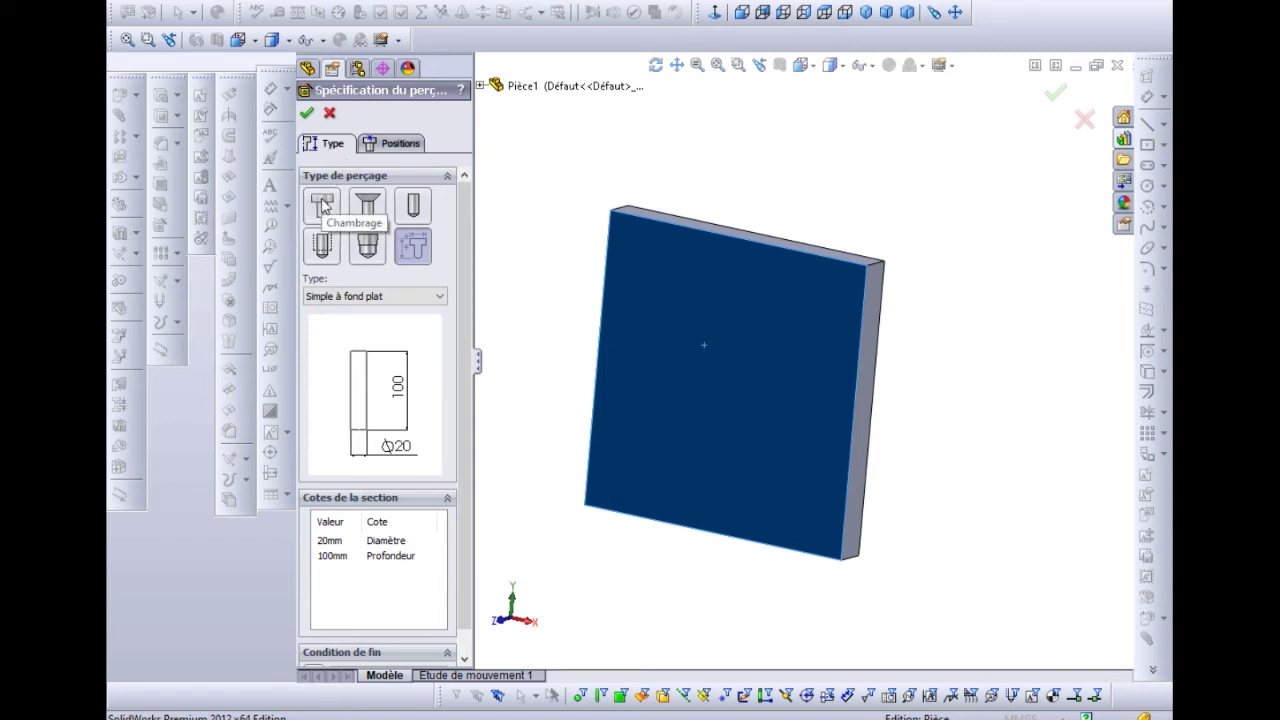
left_click(322, 205)
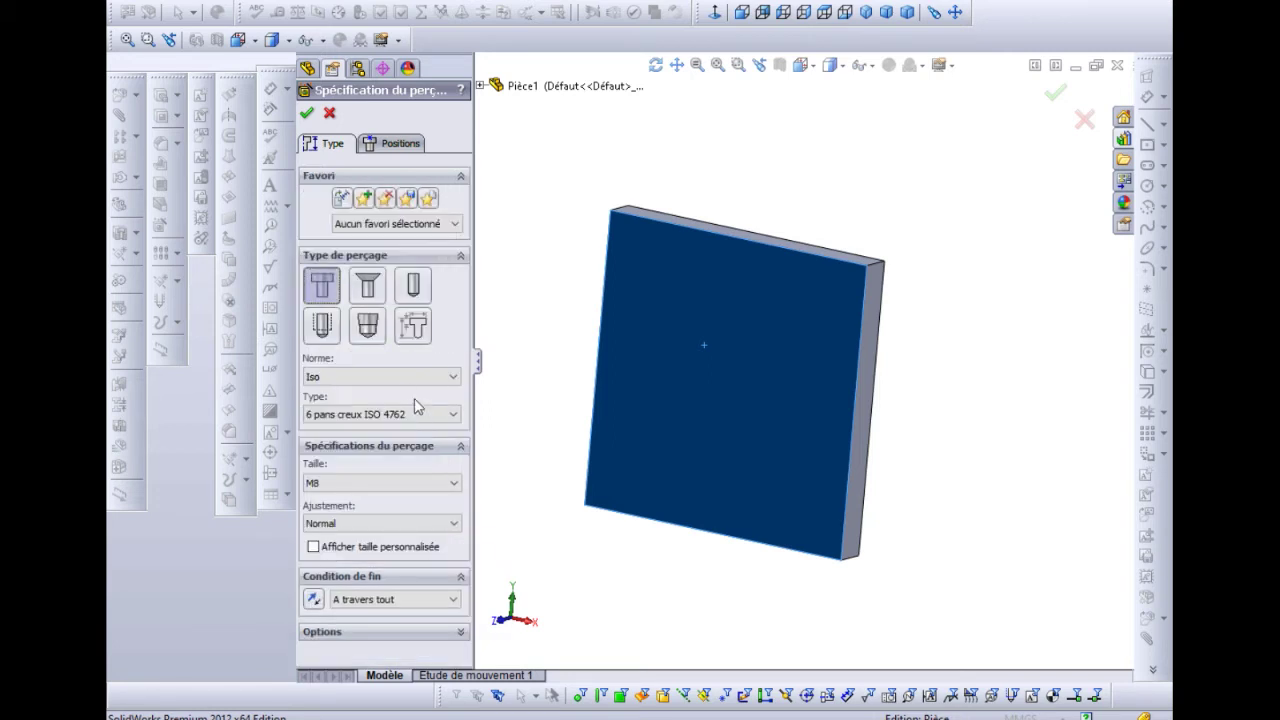
left_click(320, 376)
left_click(322, 440)
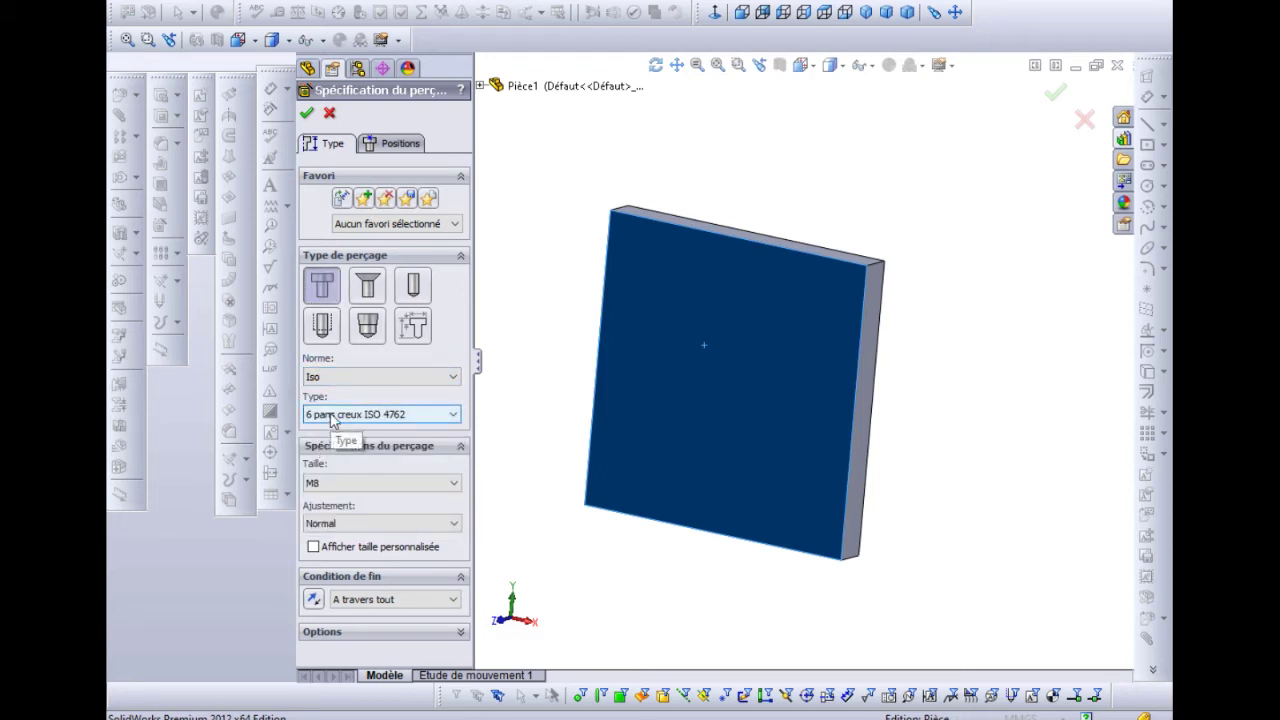
left_click(333, 418)
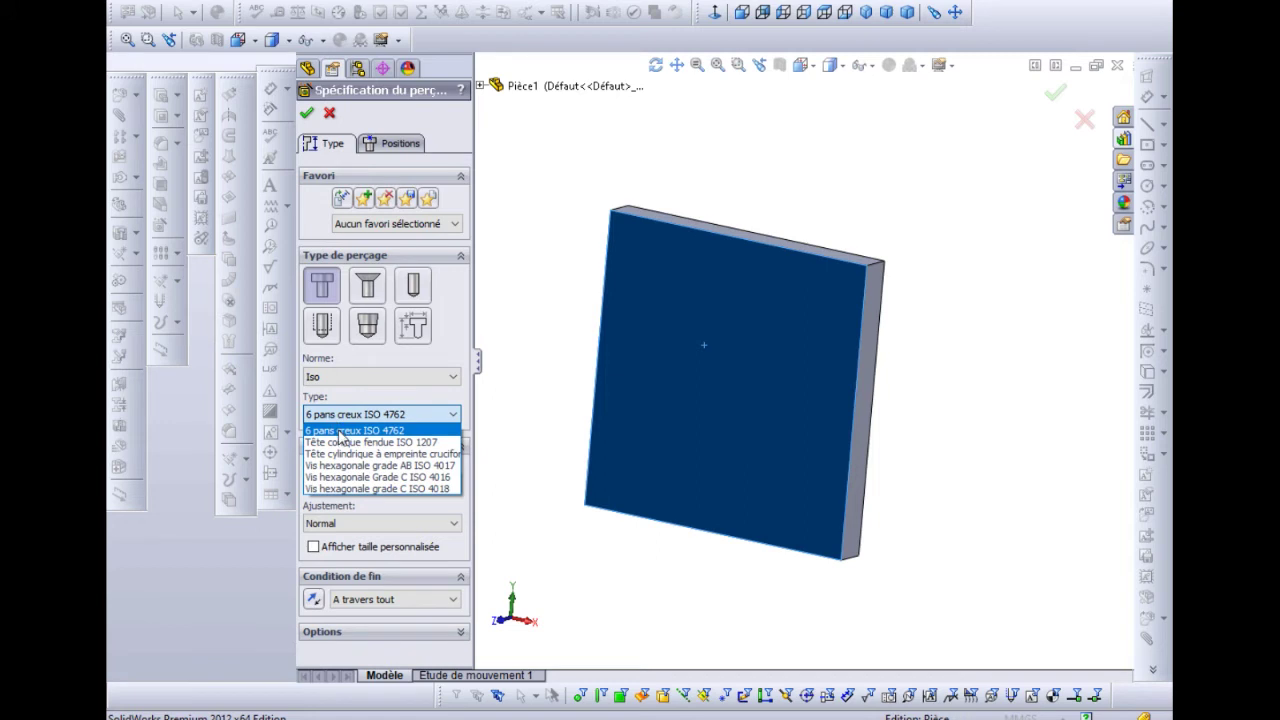
left_click(340, 437)
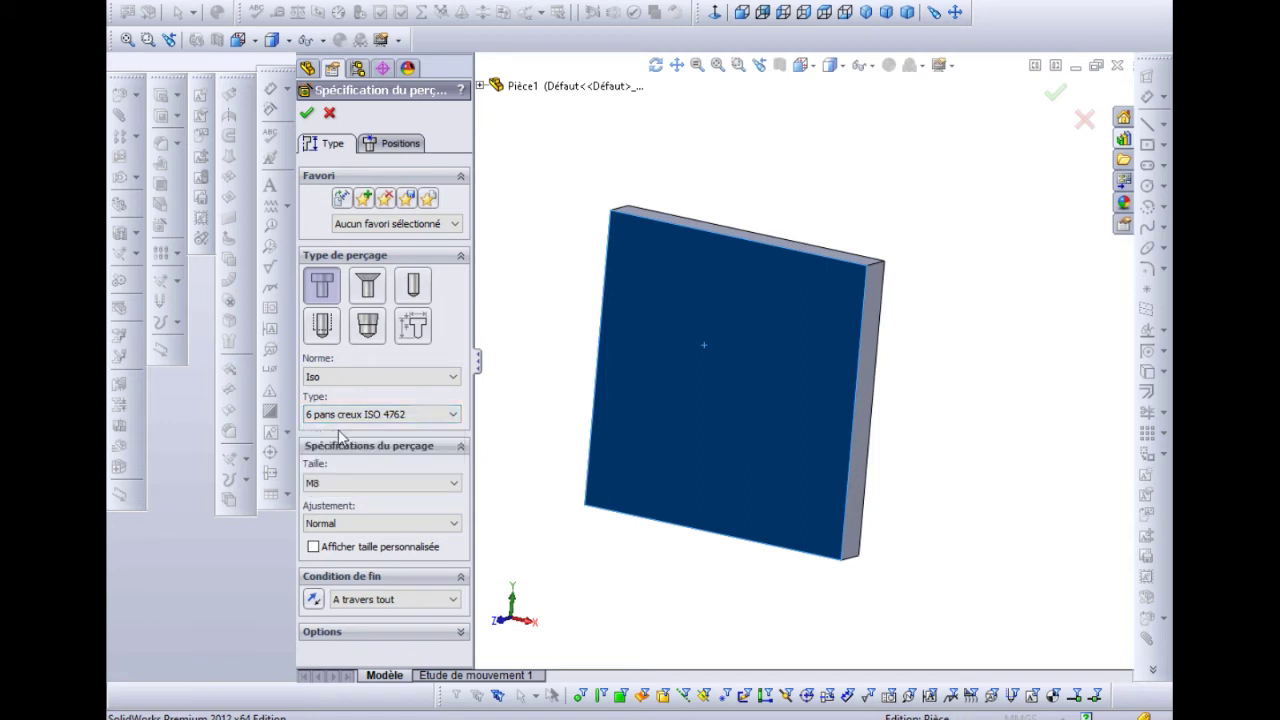
left_click(340, 483)
scroll(351, 563, "down", 1)
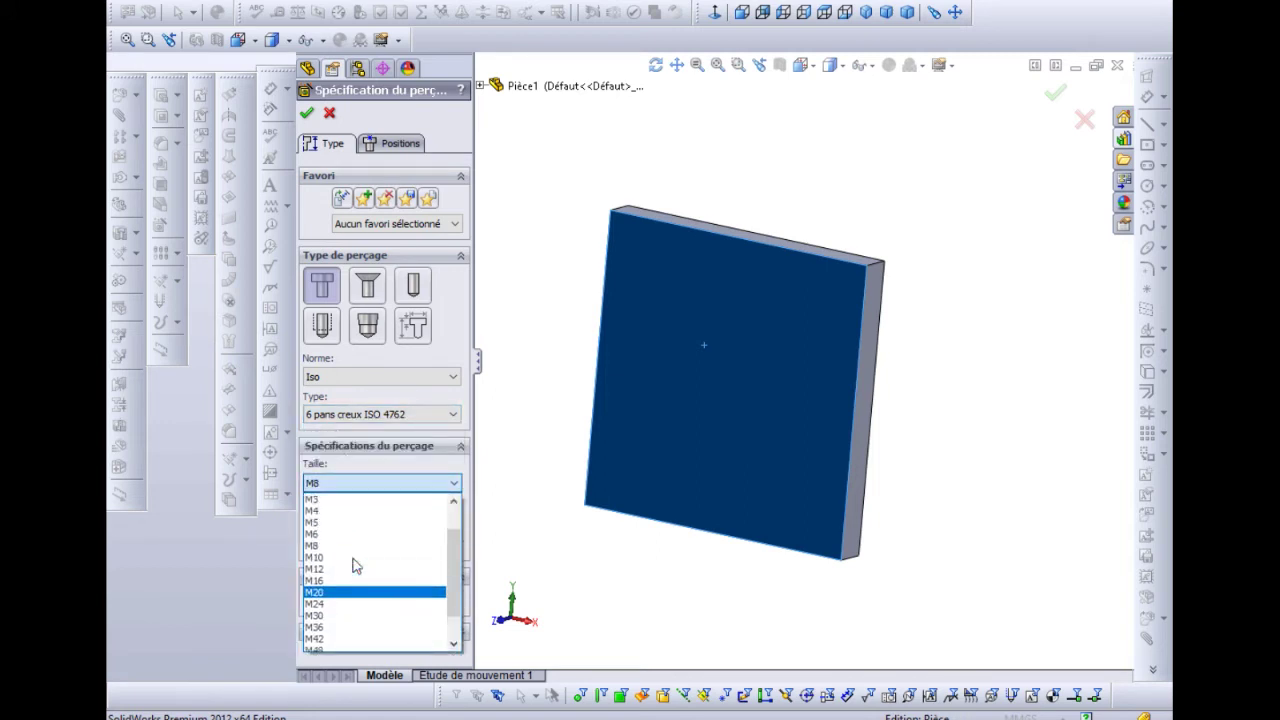
left_click(334, 511)
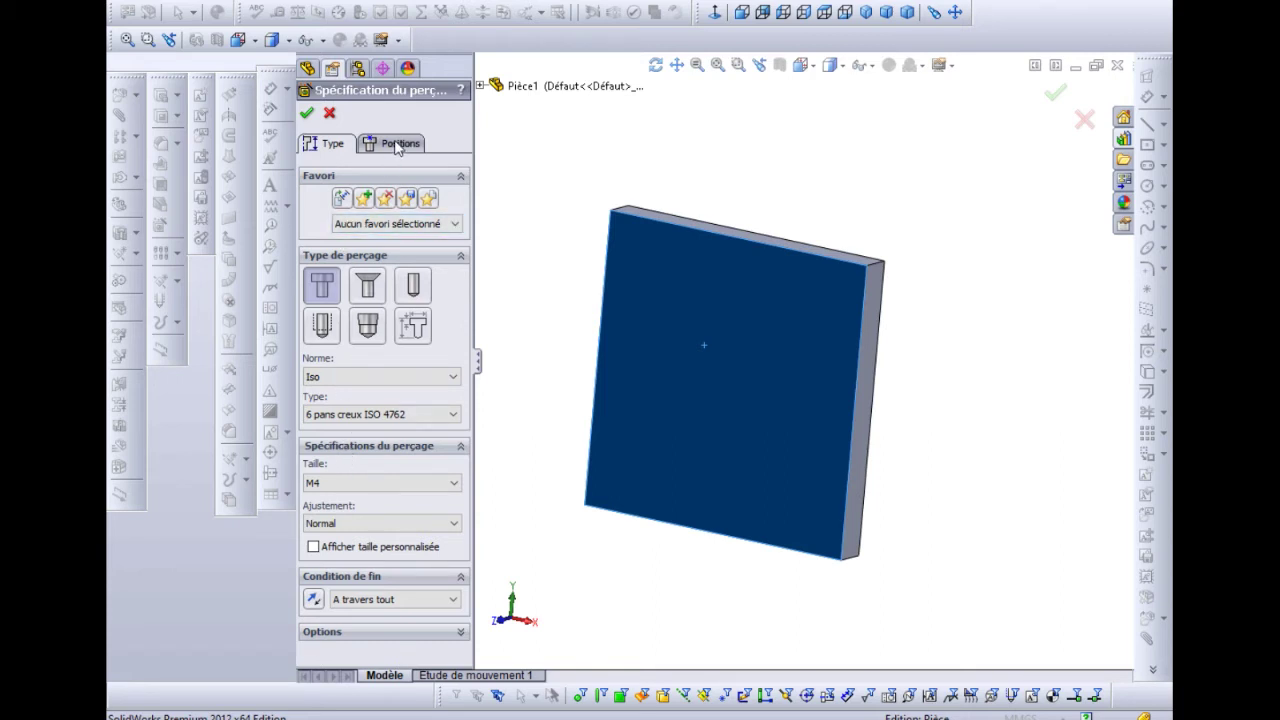
Place one hole point toward the plate's upper left, then view the face head-on and fitted.
left_click(398, 145)
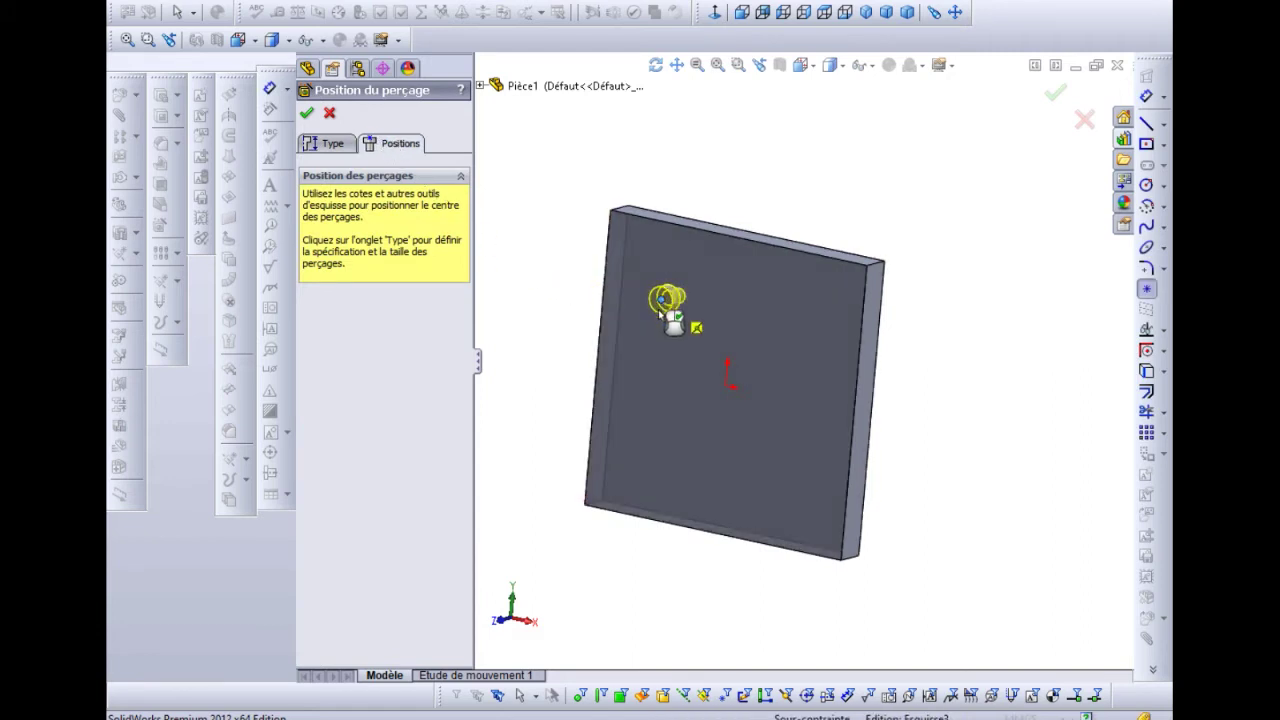
left_click(662, 300)
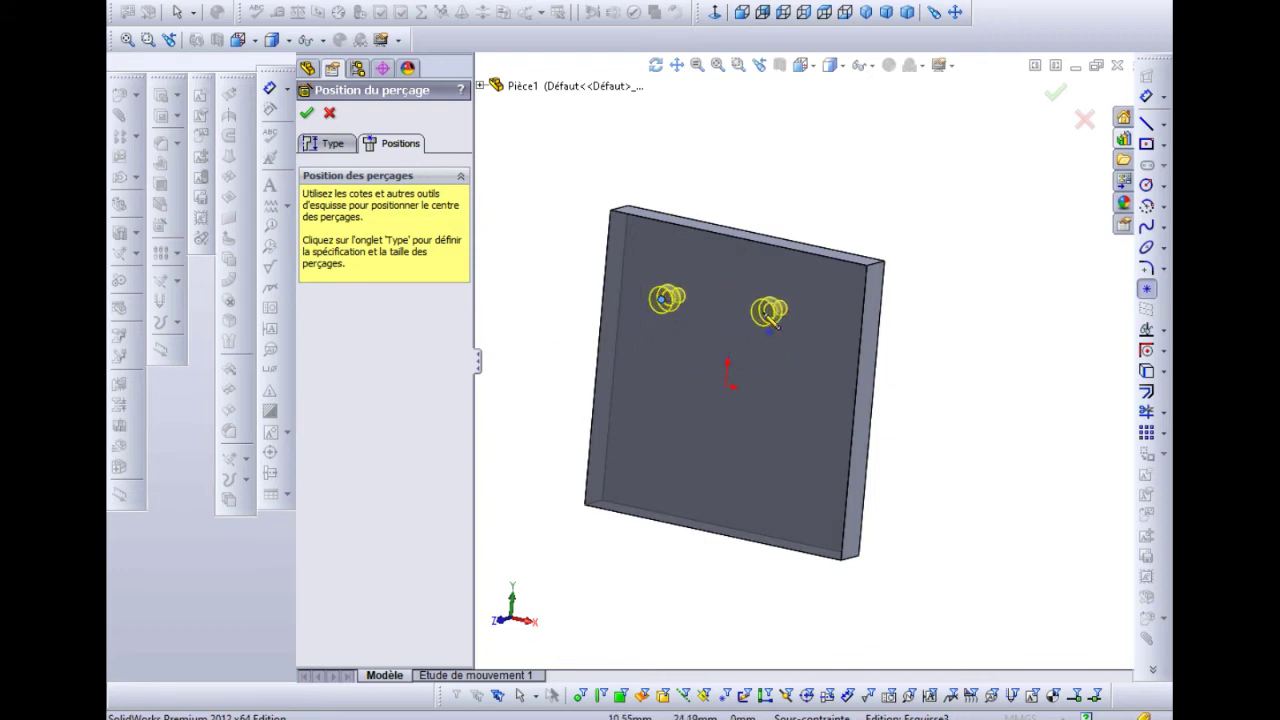
key("Escape")
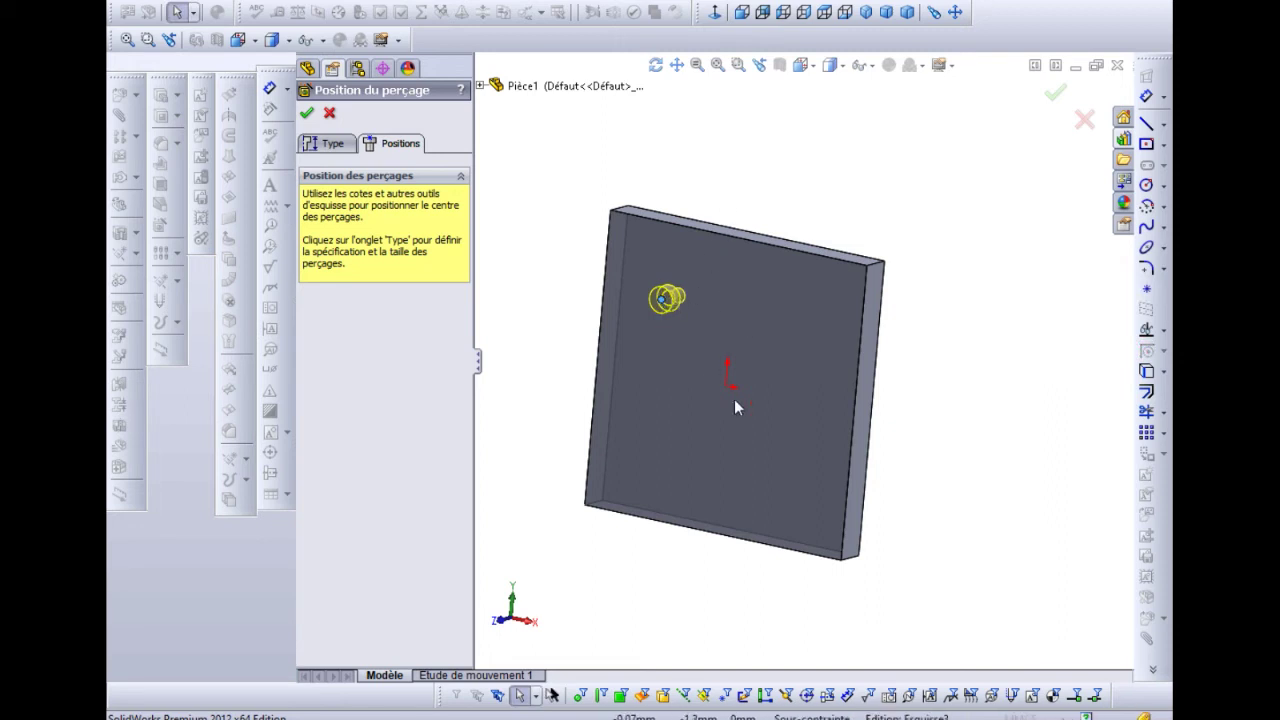
left_click(715, 14)
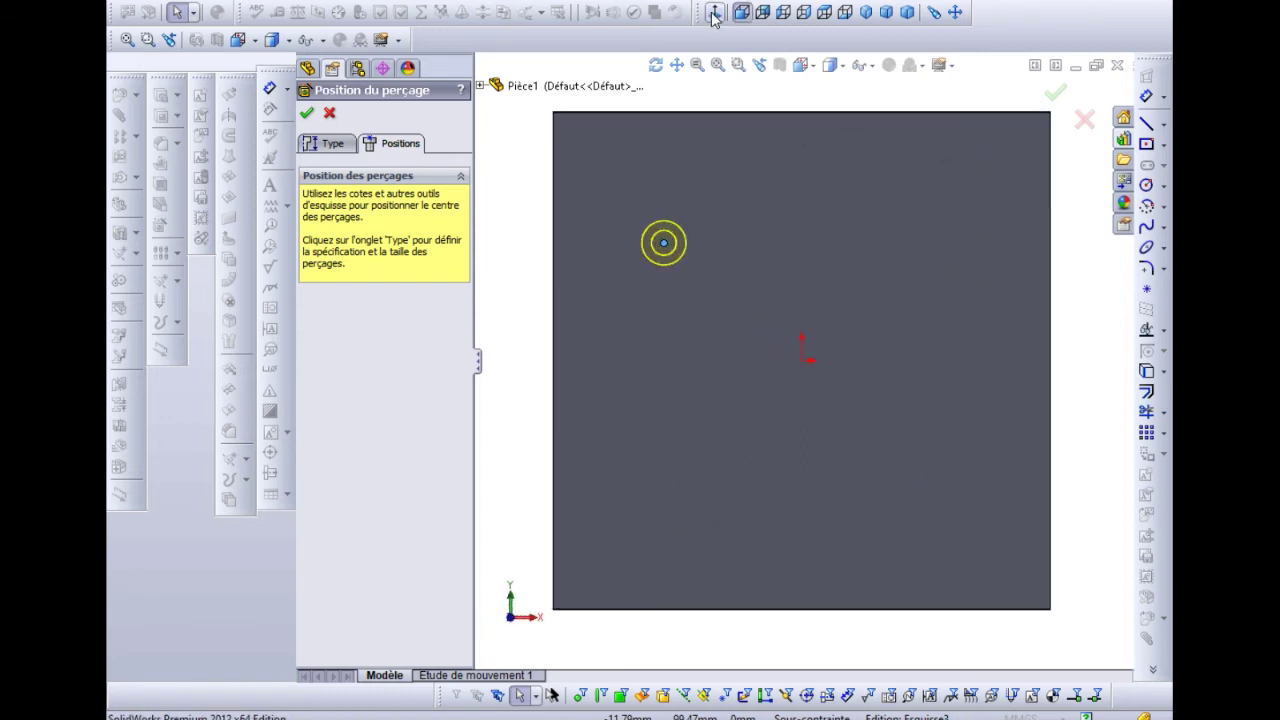
scroll(803, 242, "down", 2)
scroll(803, 242, "down", 2)
key("f")
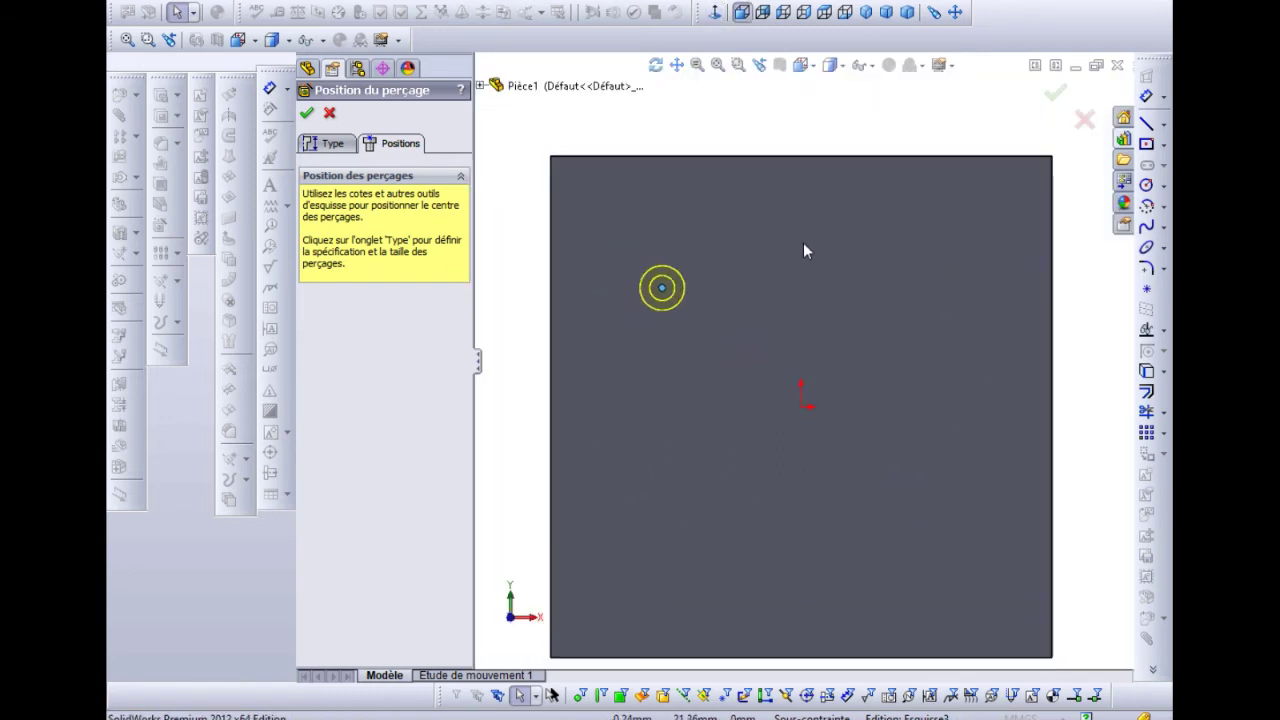
key("z")
key("z")
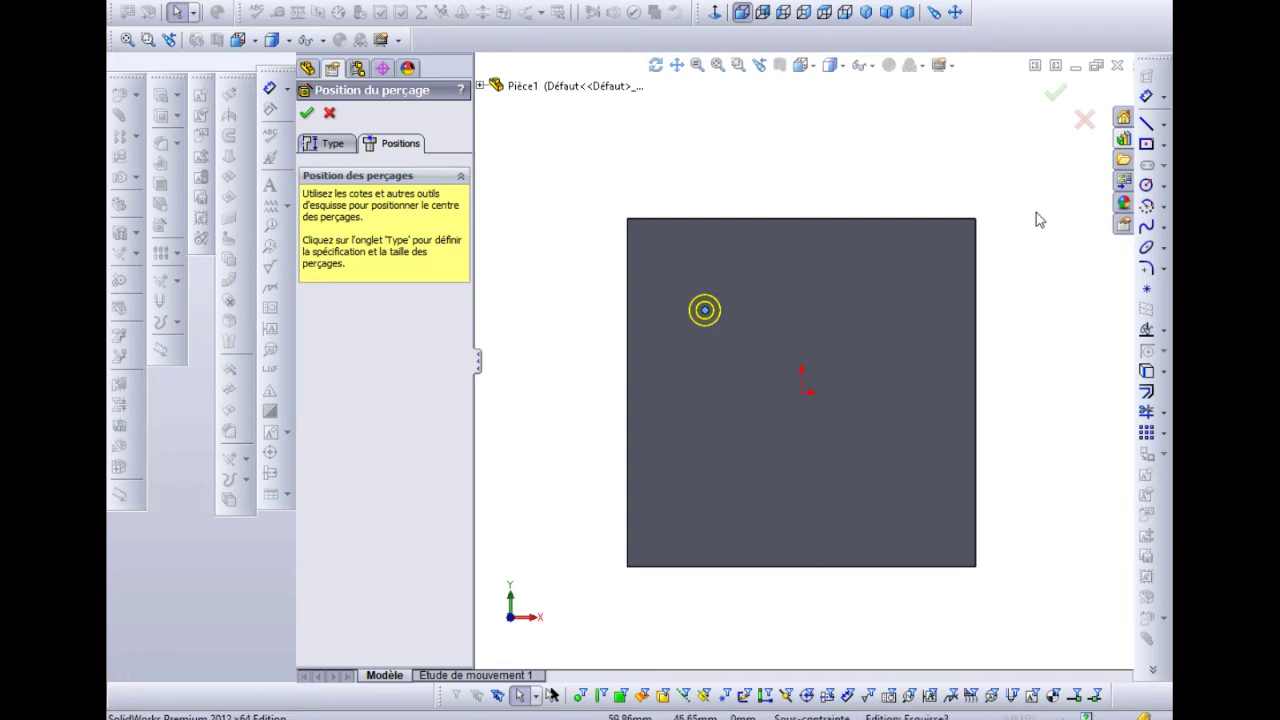
Draw horizontal and vertical construction lines across the plate through the origin.
left_click(1164, 128)
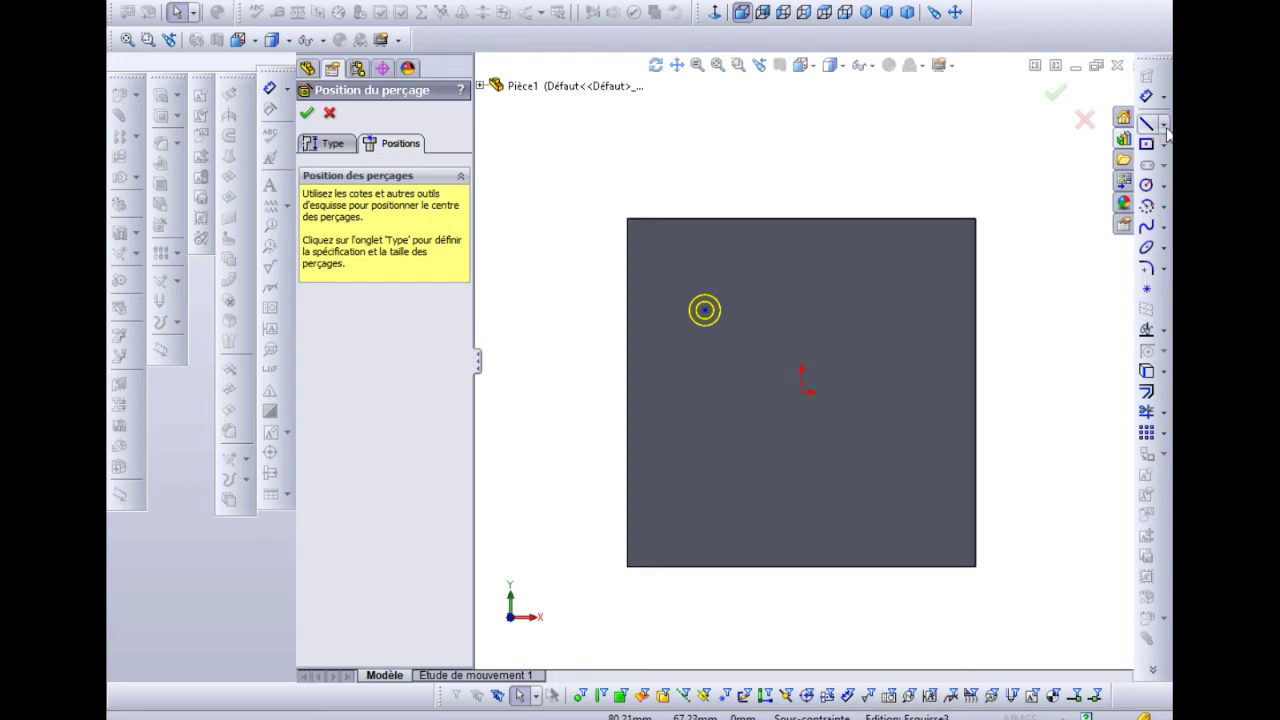
left_click(1165, 130)
left_click(1160, 145)
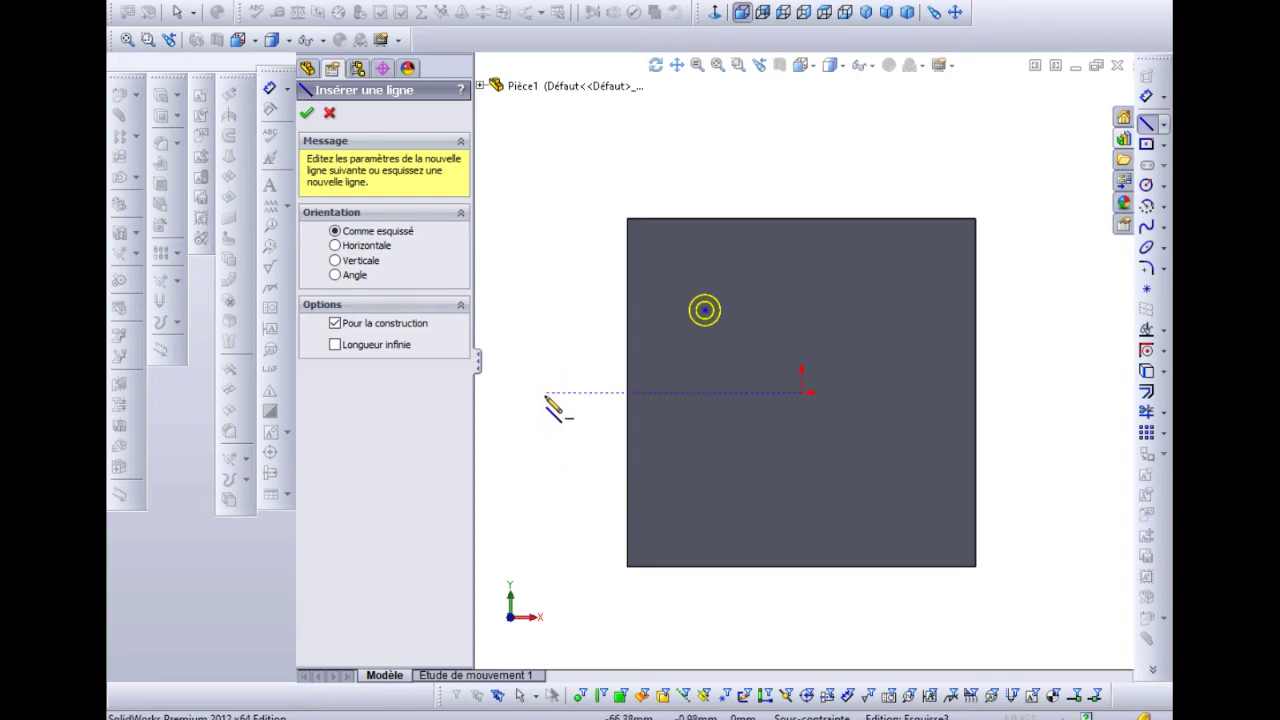
left_click(546, 393)
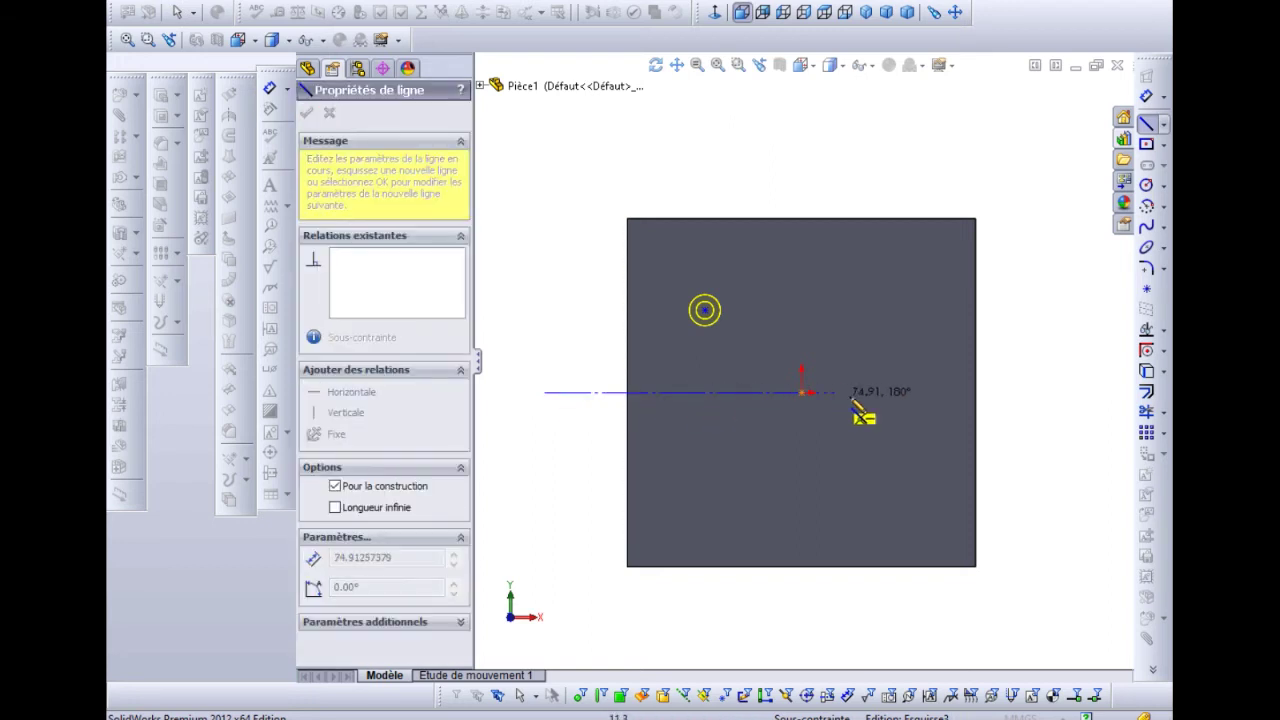
left_click(1037, 392)
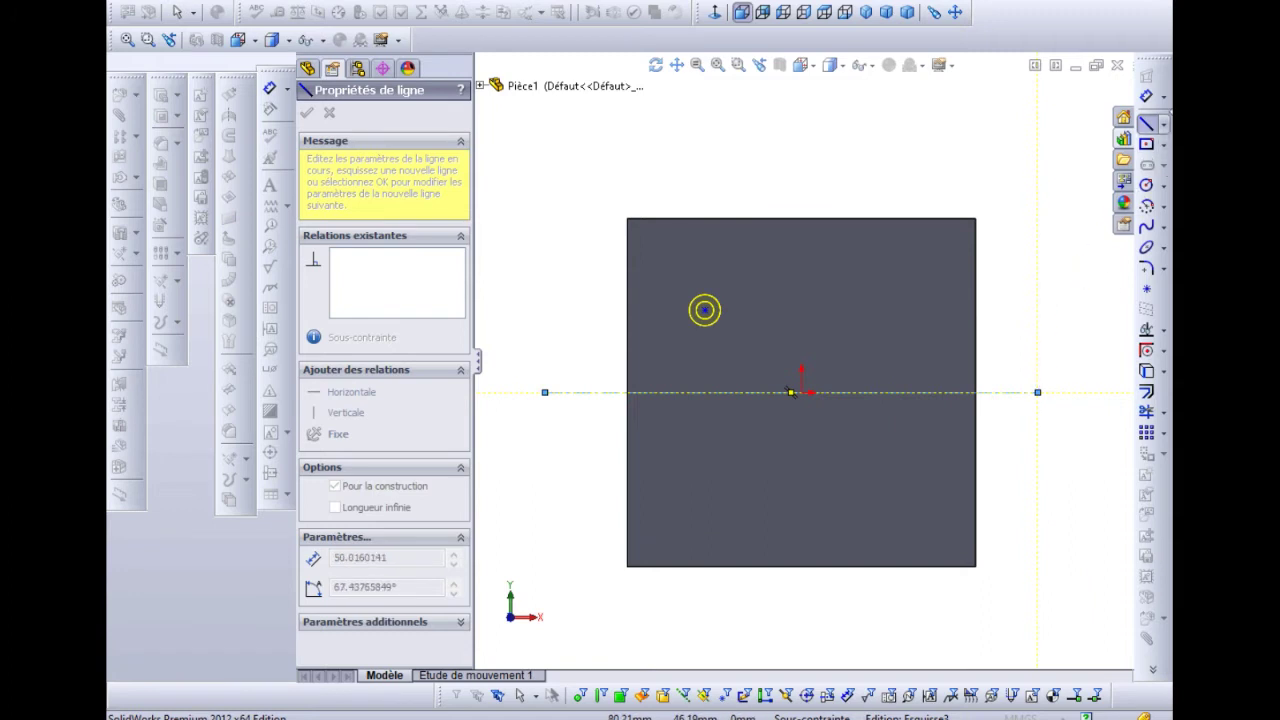
key("Escape")
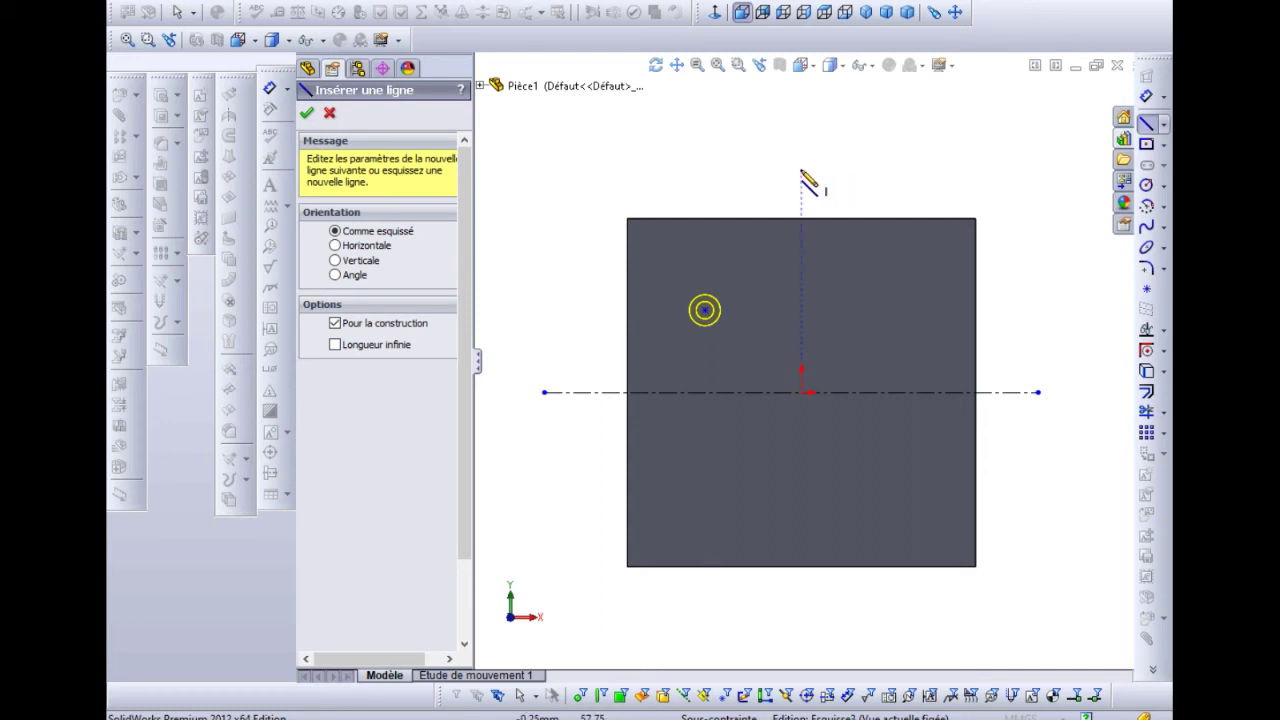
left_click(800, 172)
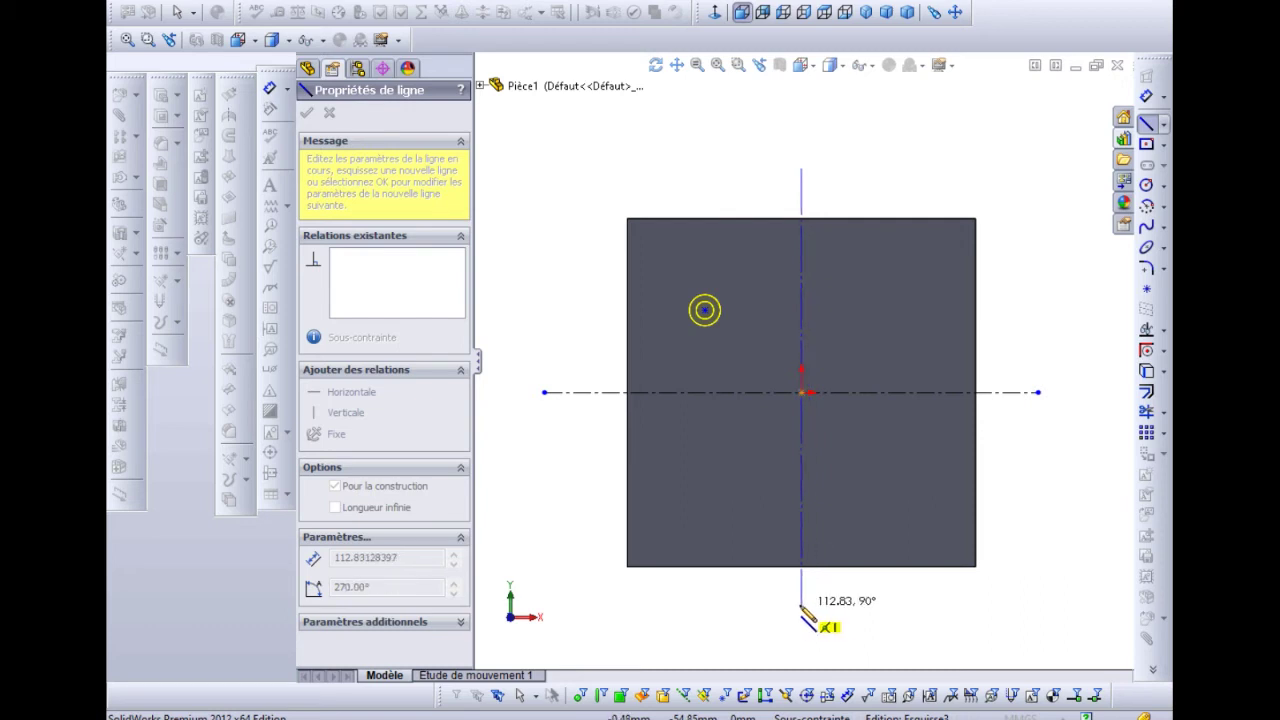
left_click(801, 604)
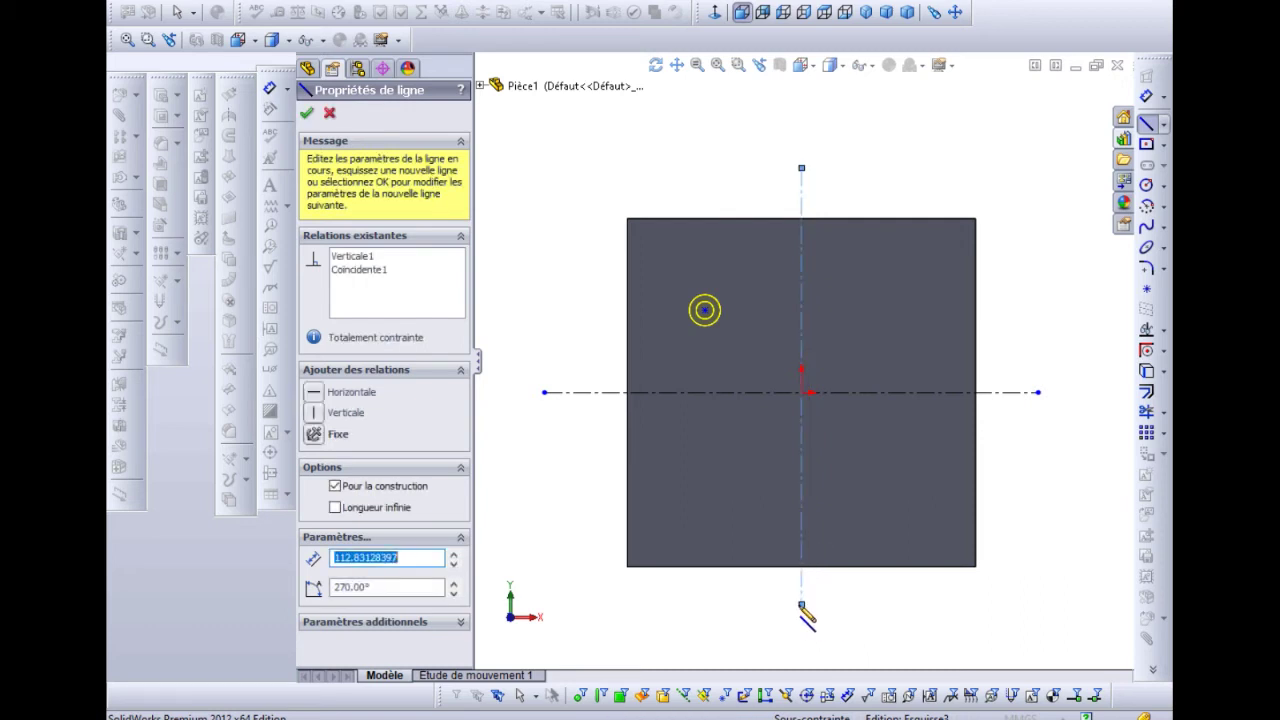
key("Escape")
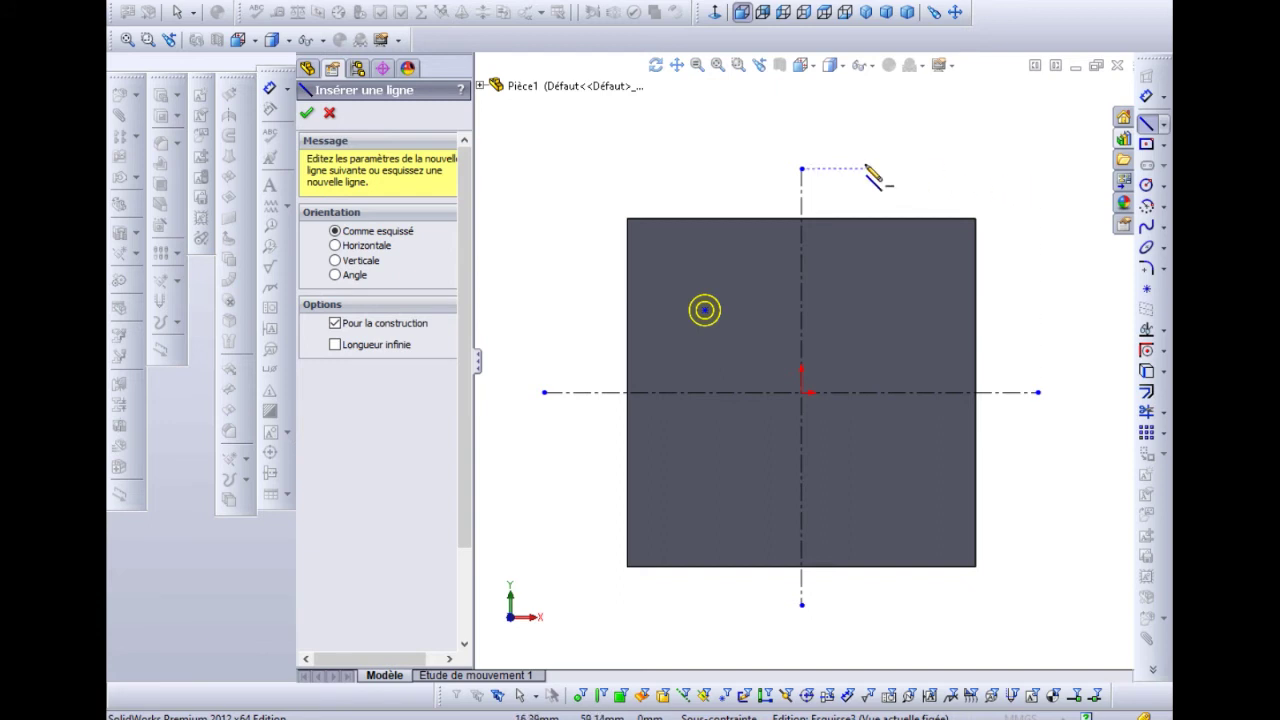
key("Escape")
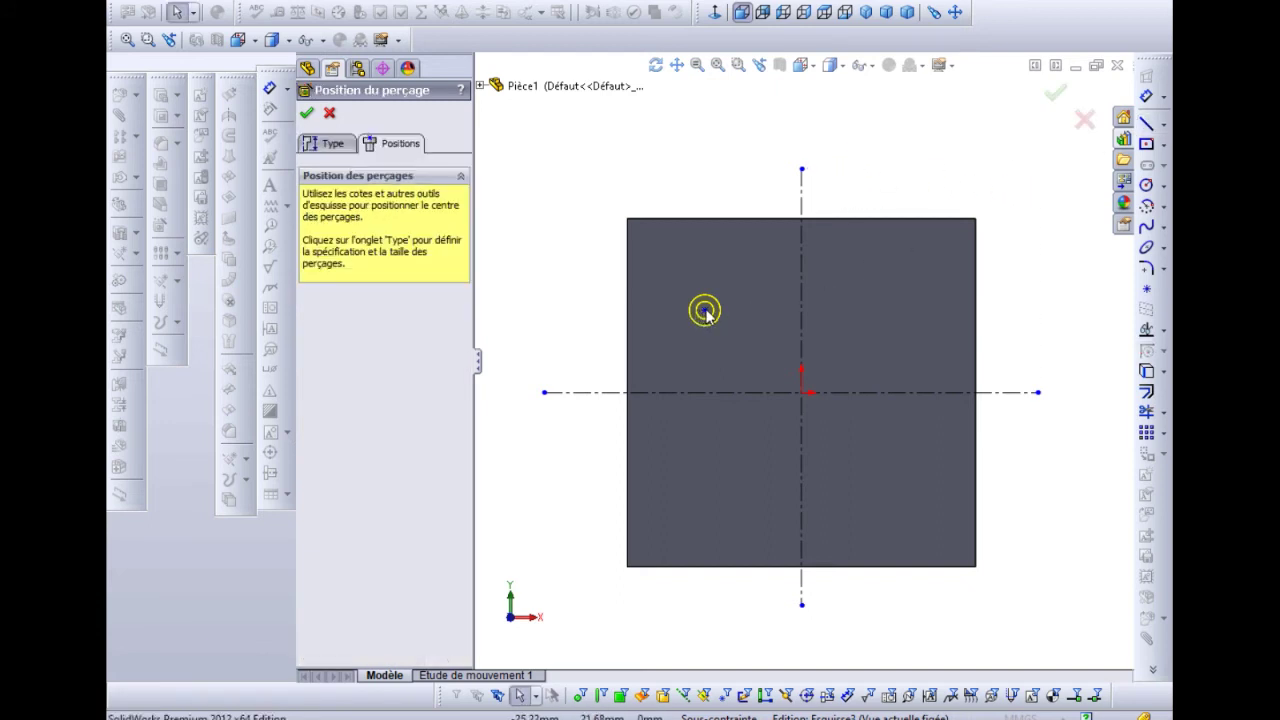
Snap the M4 hole point onto the horizontal centre line (Y = 0), then look through the sketch toolbars.
left_click_drag(705, 313, 699, 393)
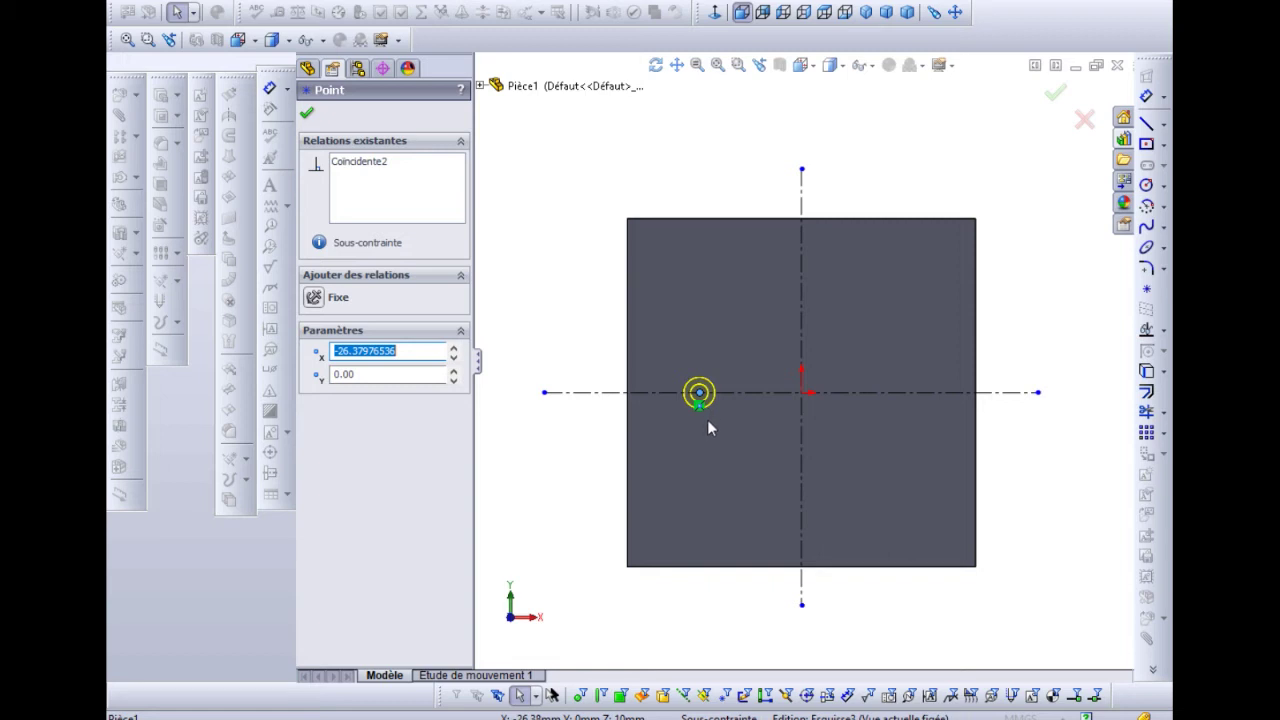
left_click(802, 302, "ctrl")
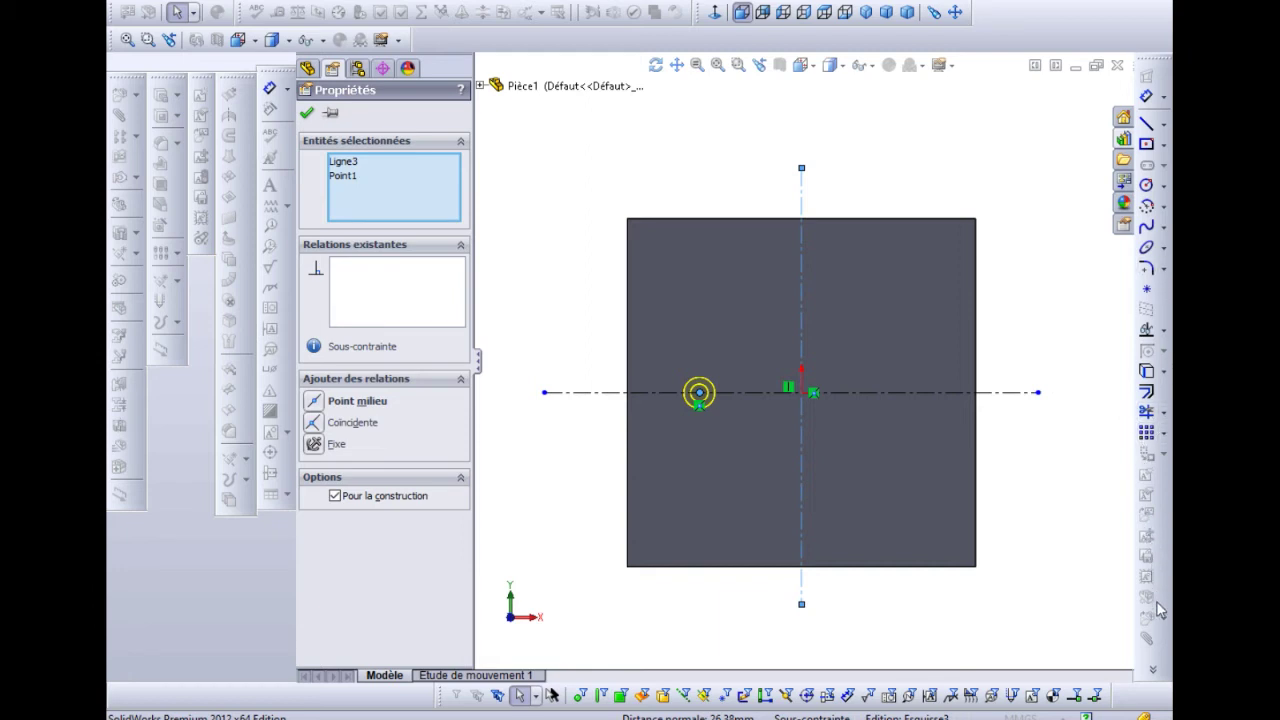
left_click(1153, 668)
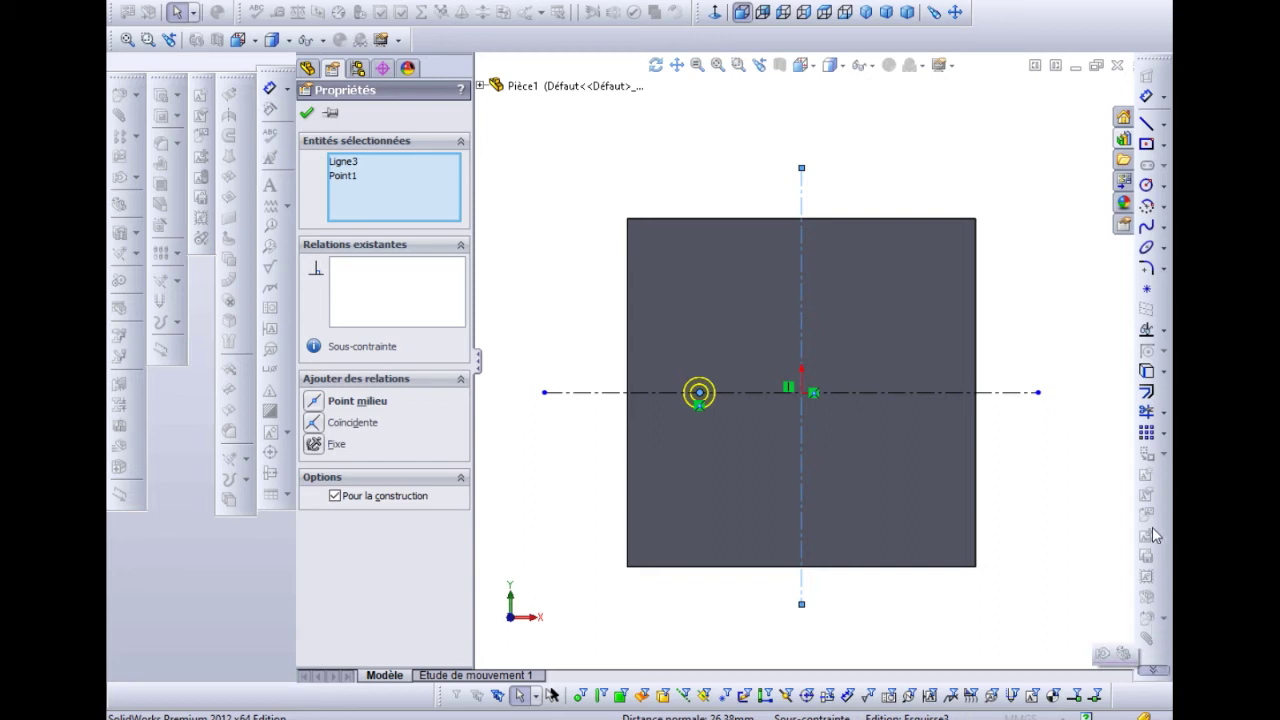
right_click(908, 40)
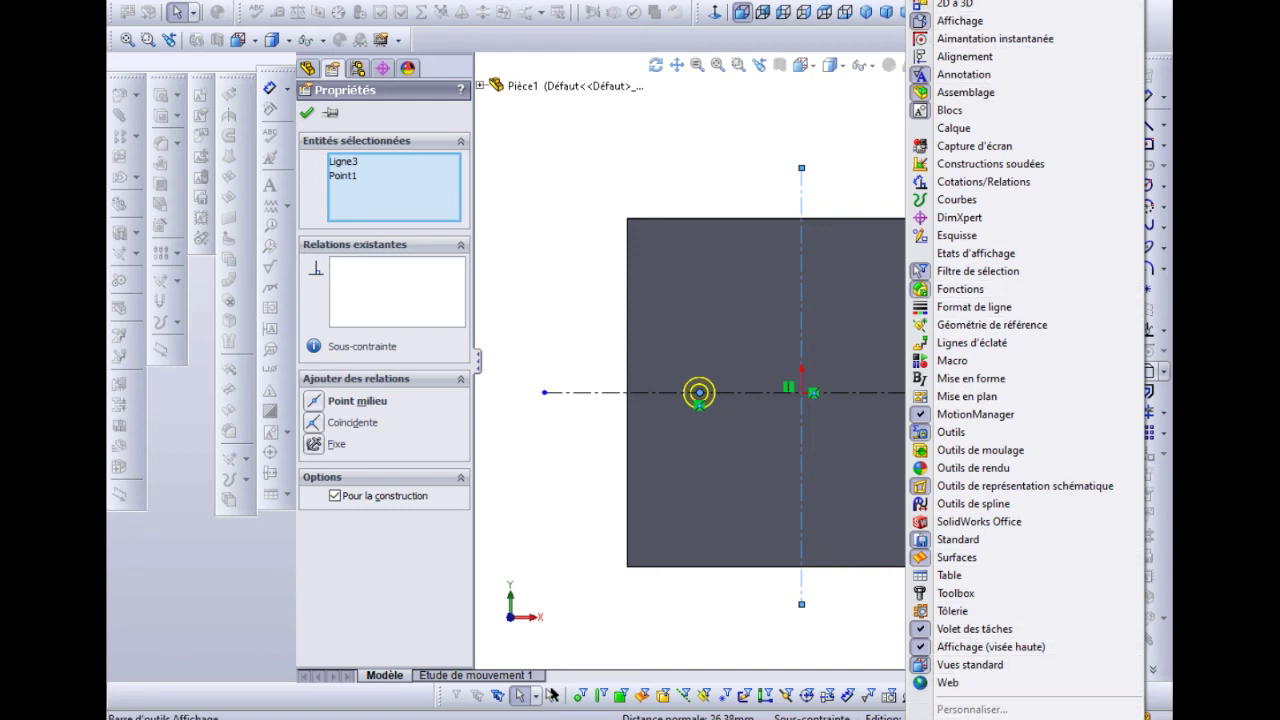
left_click(523, 157)
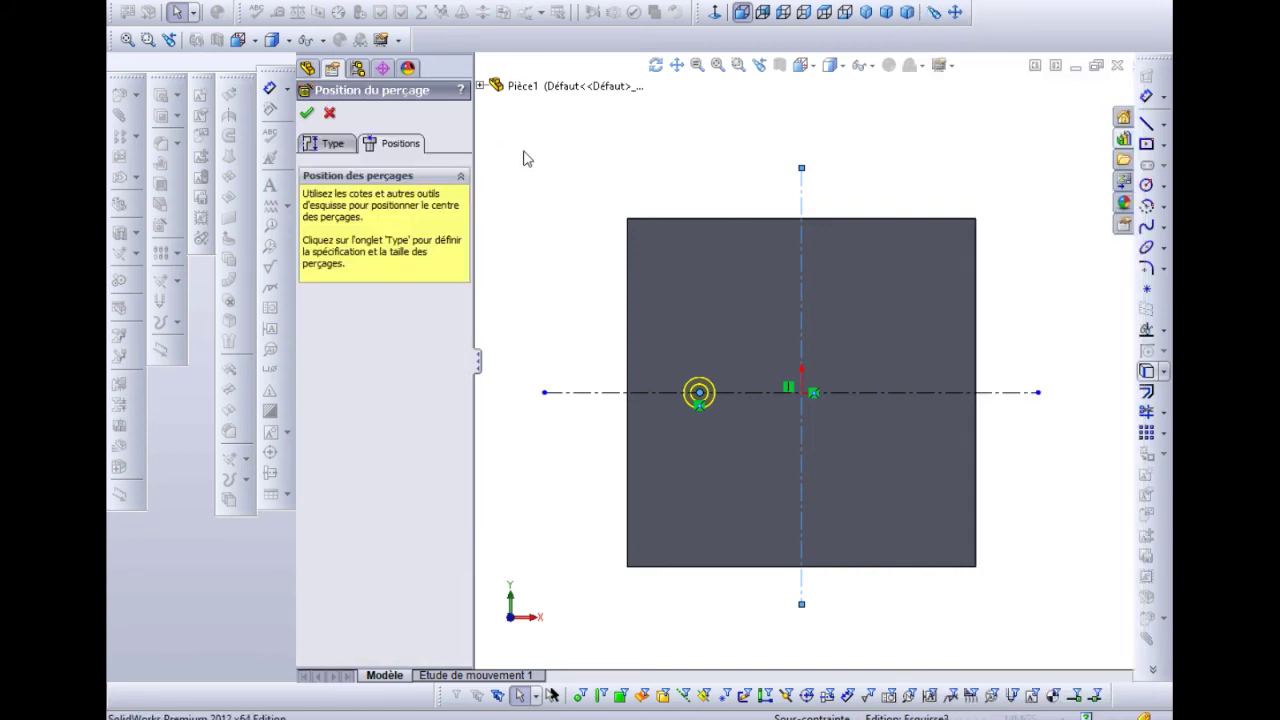
Accept the counterbore hole feature and add the Mirror command to a toolbar via Tools > Customize.
left_click(307, 114)
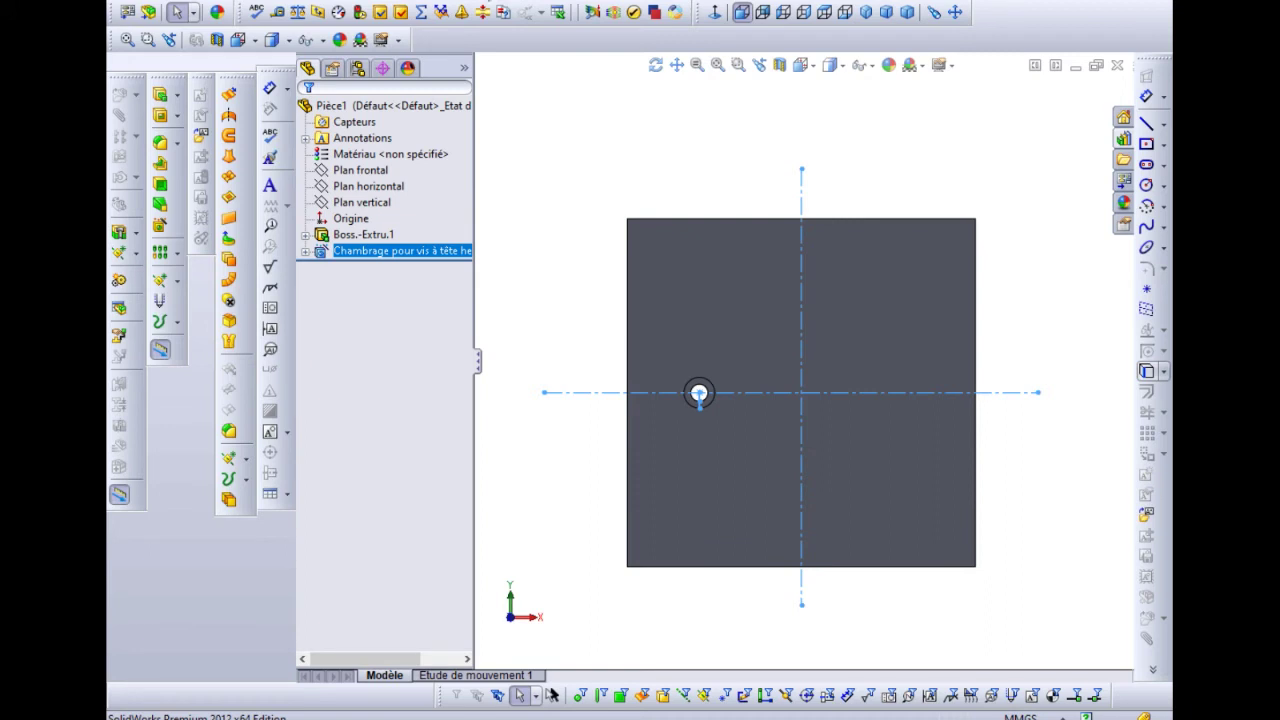
left_click(446, 6)
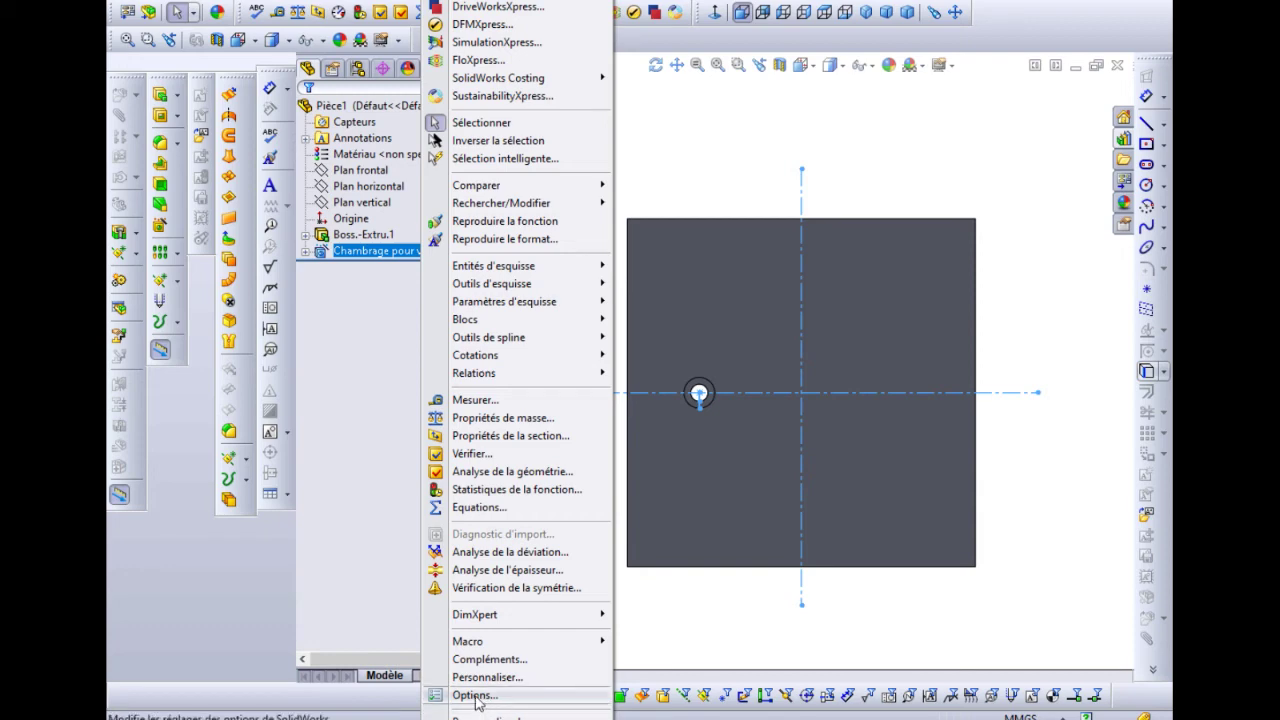
left_click(478, 678)
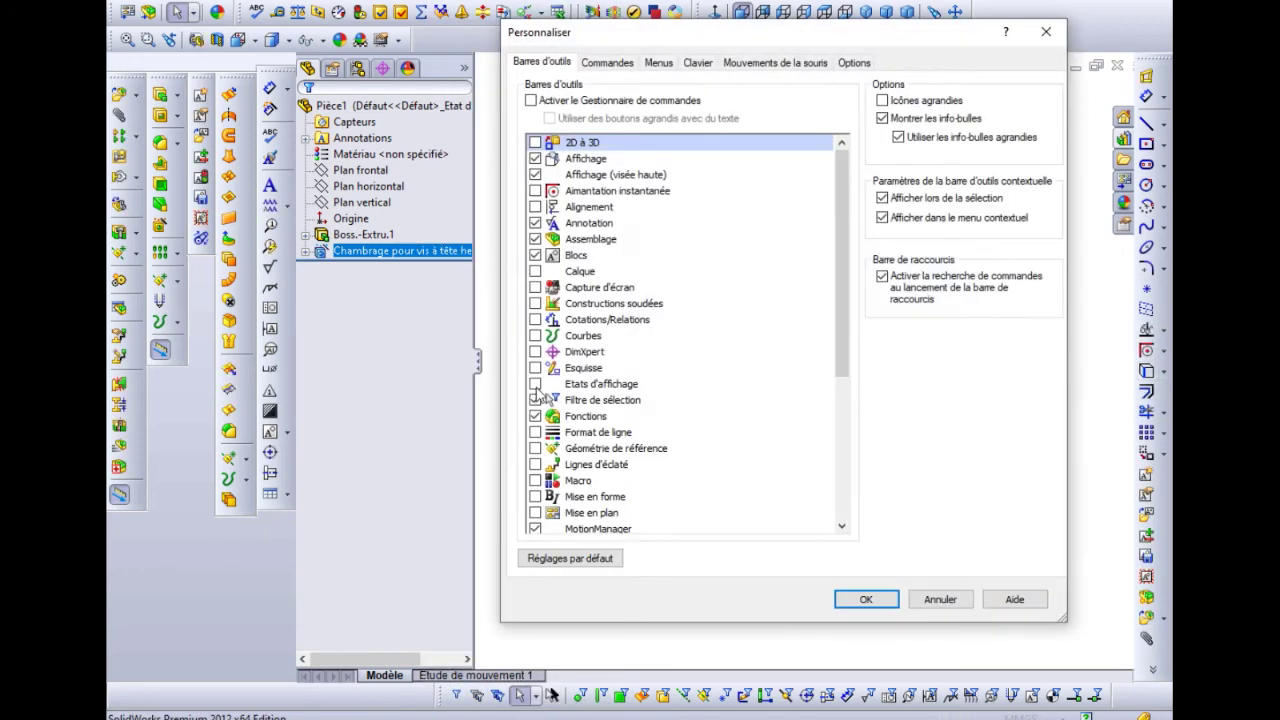
left_click(602, 65)
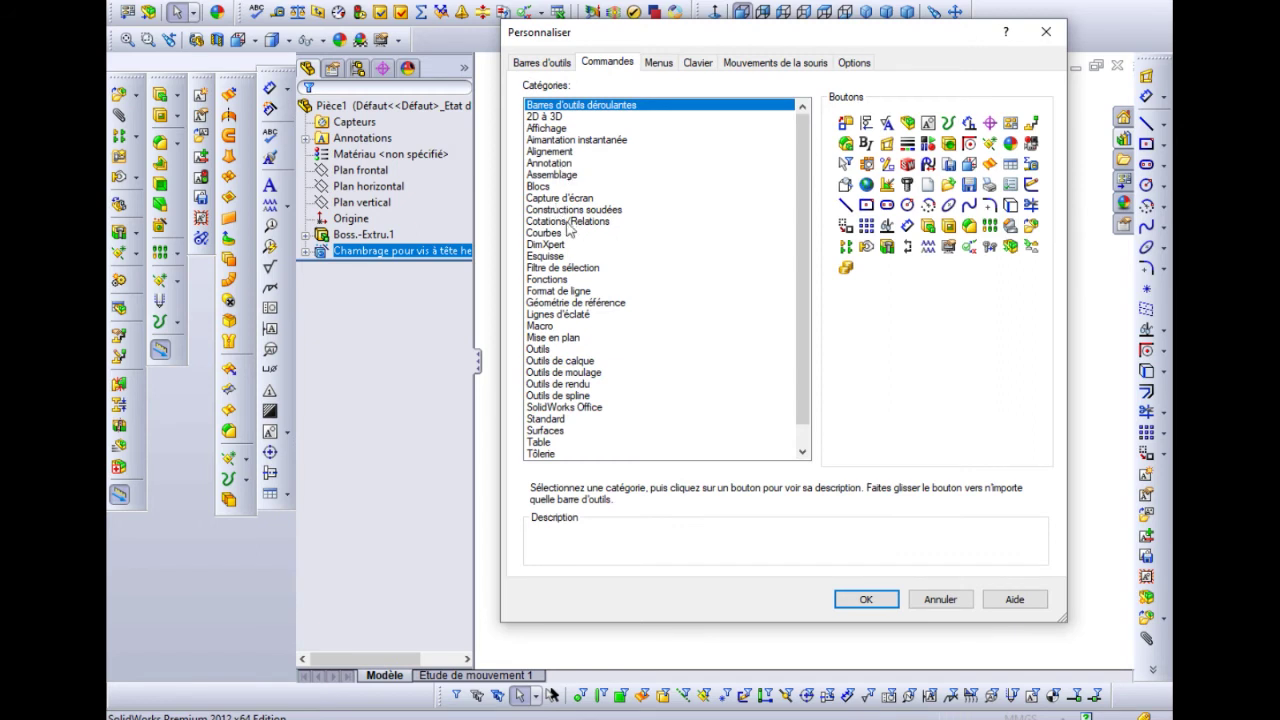
left_click(552, 257)
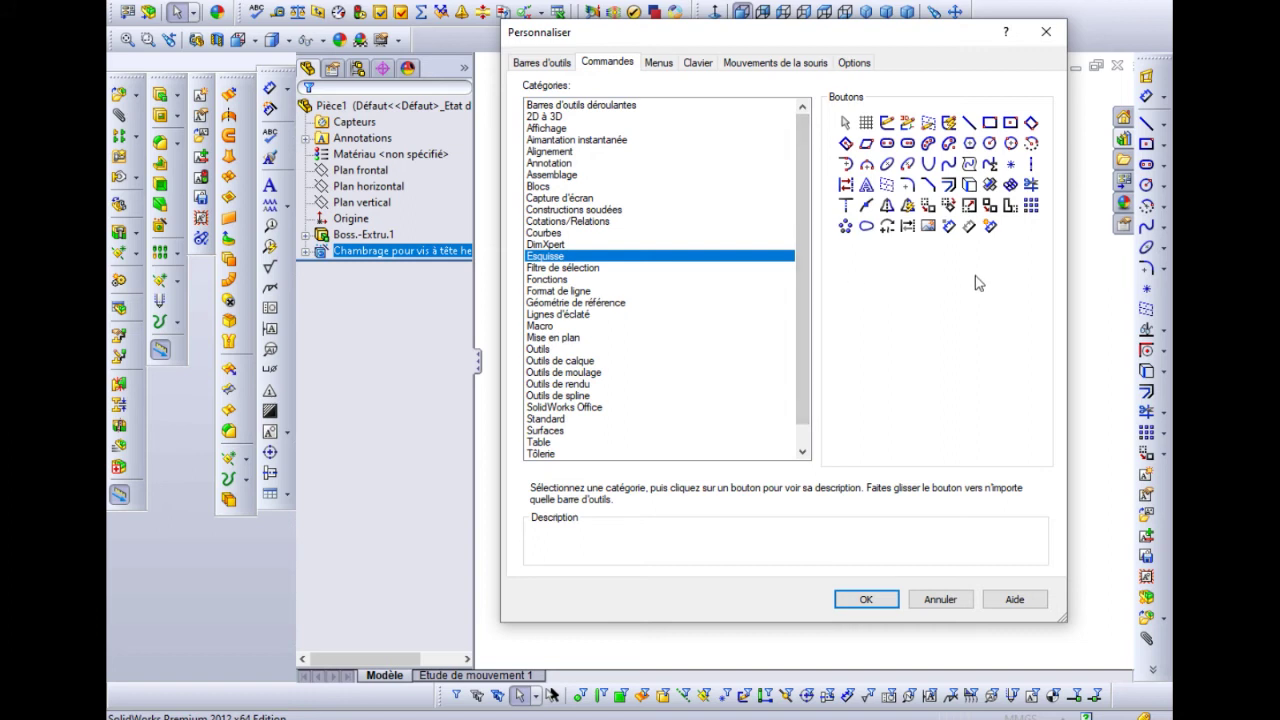
left_click_drag(887, 205, 1146, 411)
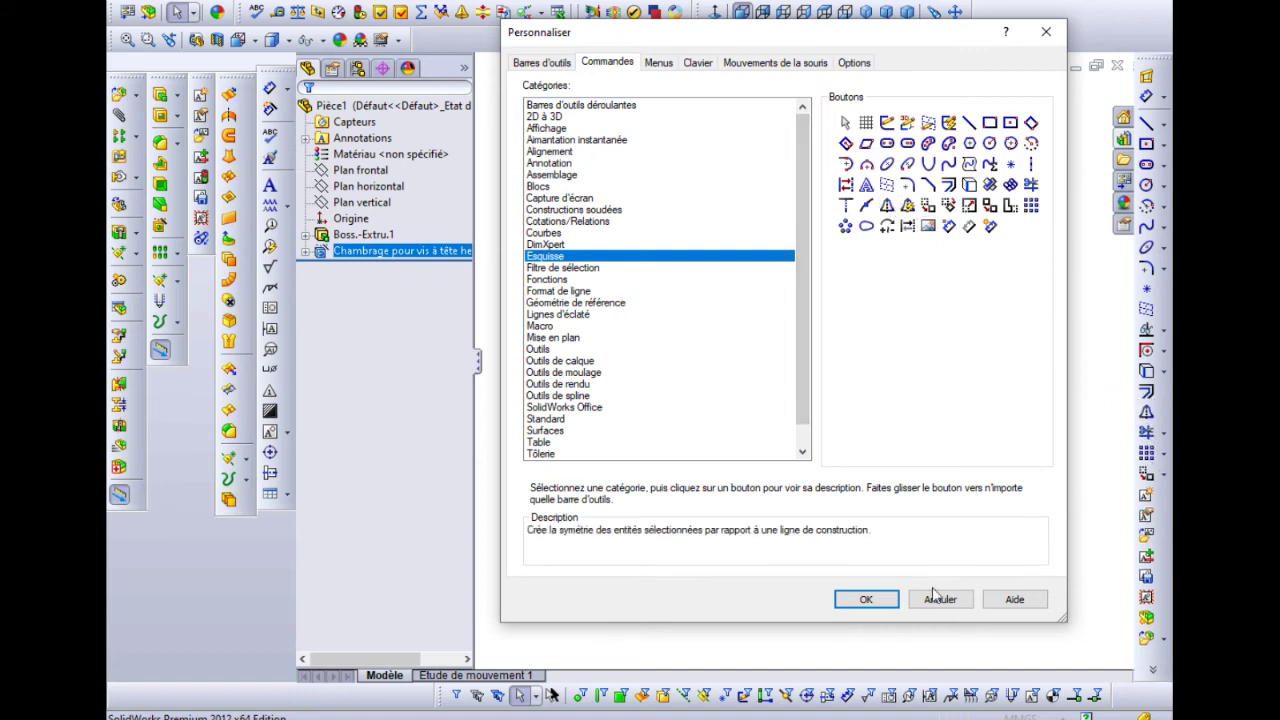
left_click(866, 599)
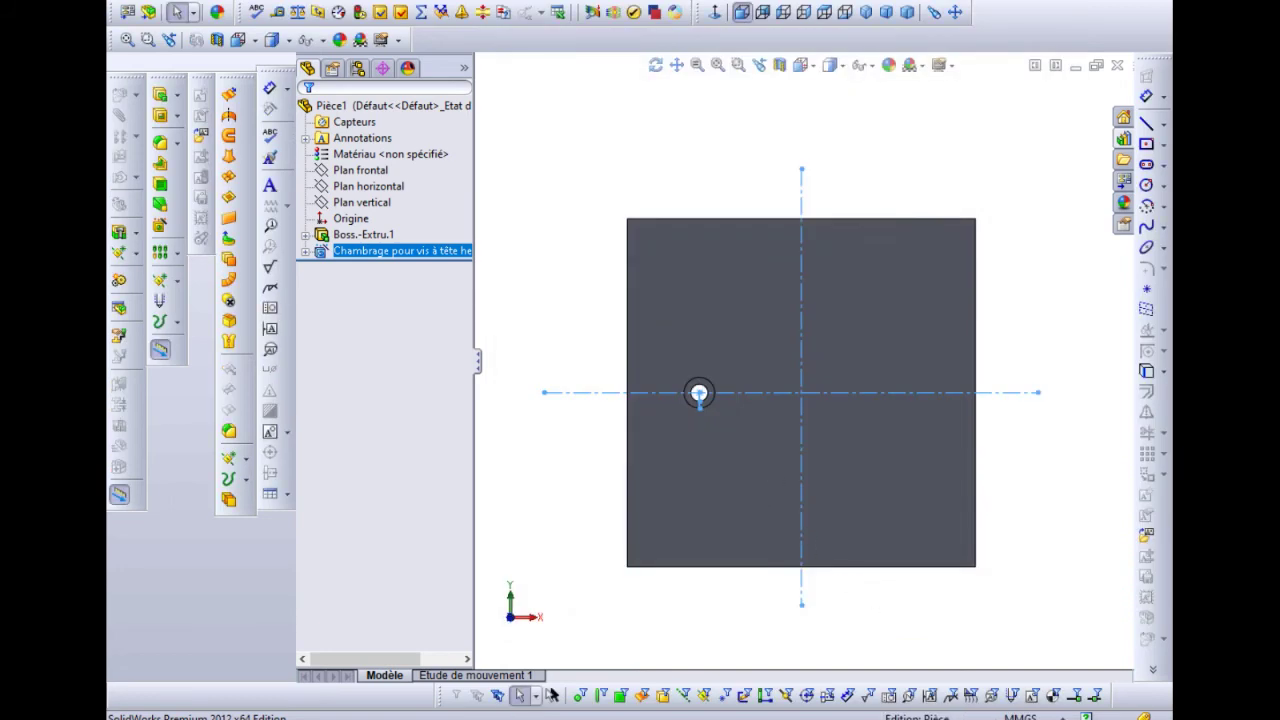
Reopen the counterbore hole feature for editing and return to its hole positions.
right_click(360, 252)
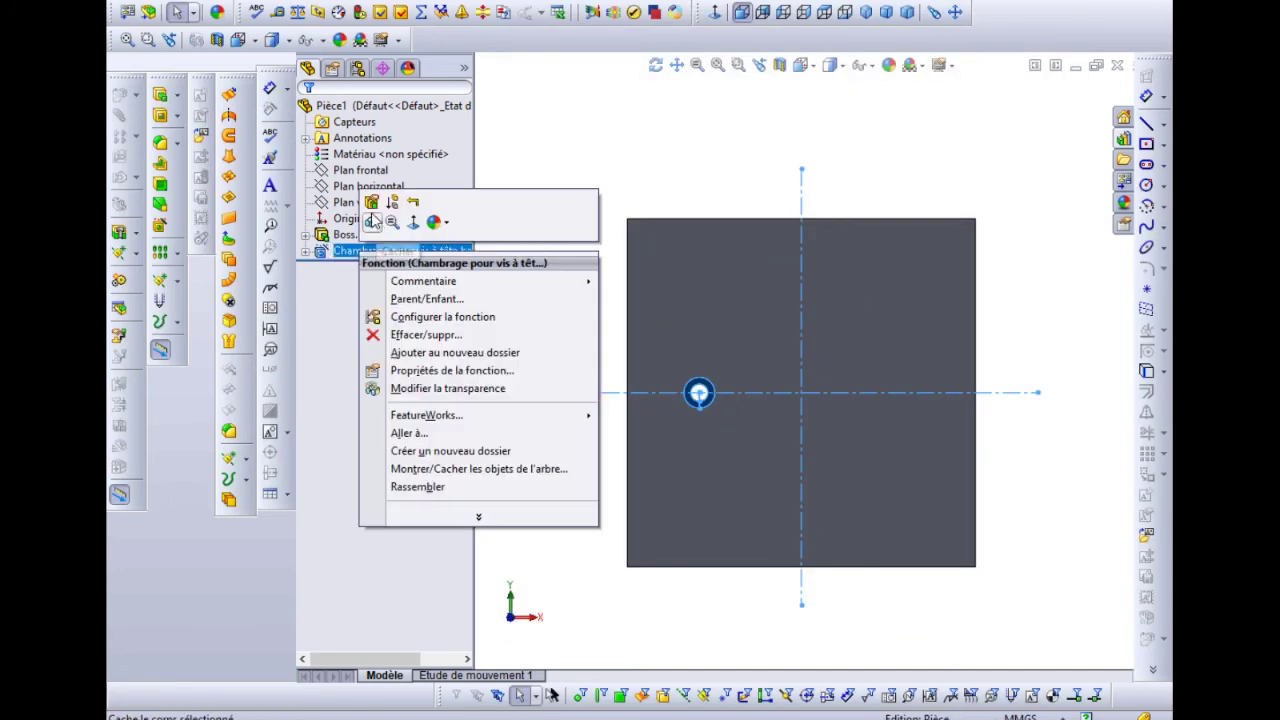
left_click(373, 220)
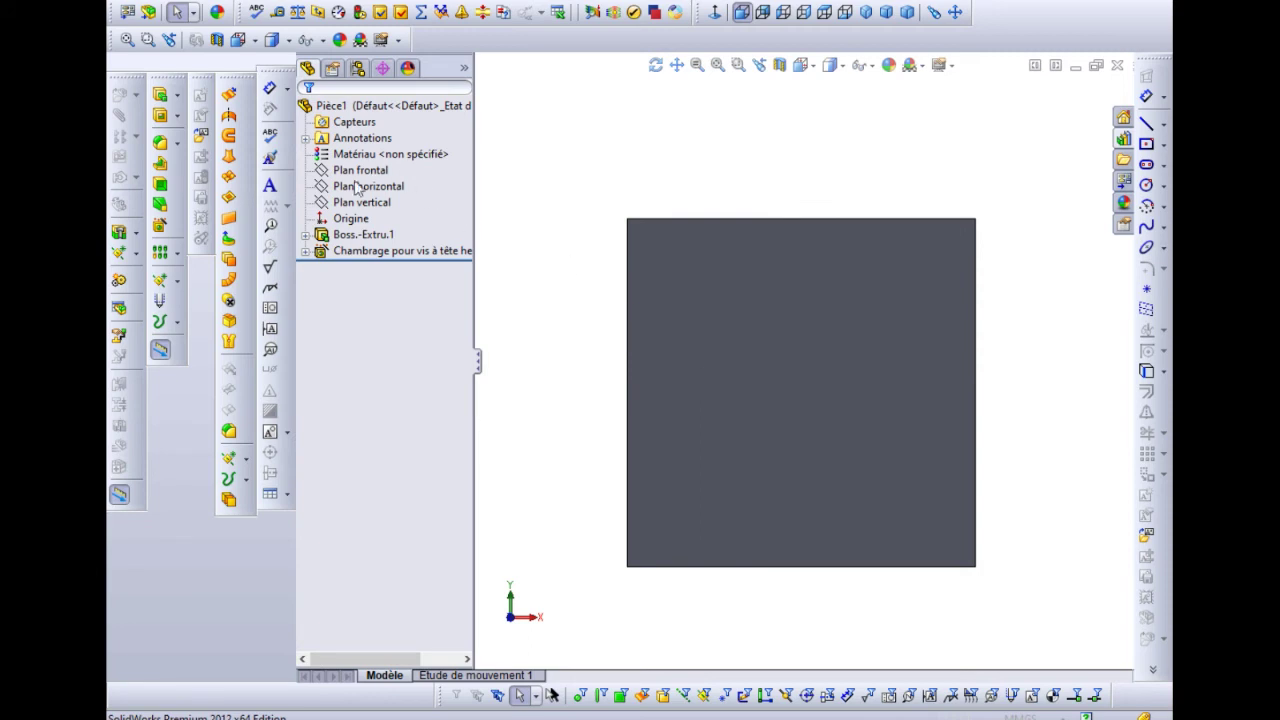
left_click(388, 145)
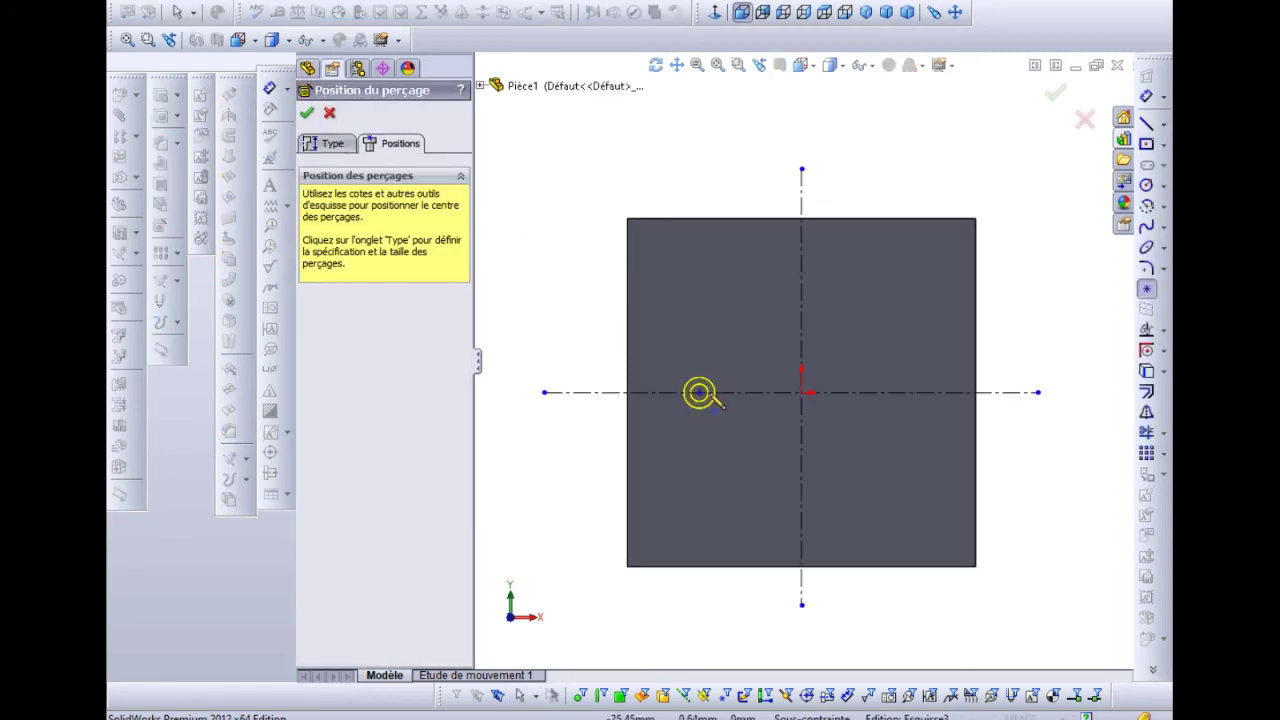
left_click(716, 383)
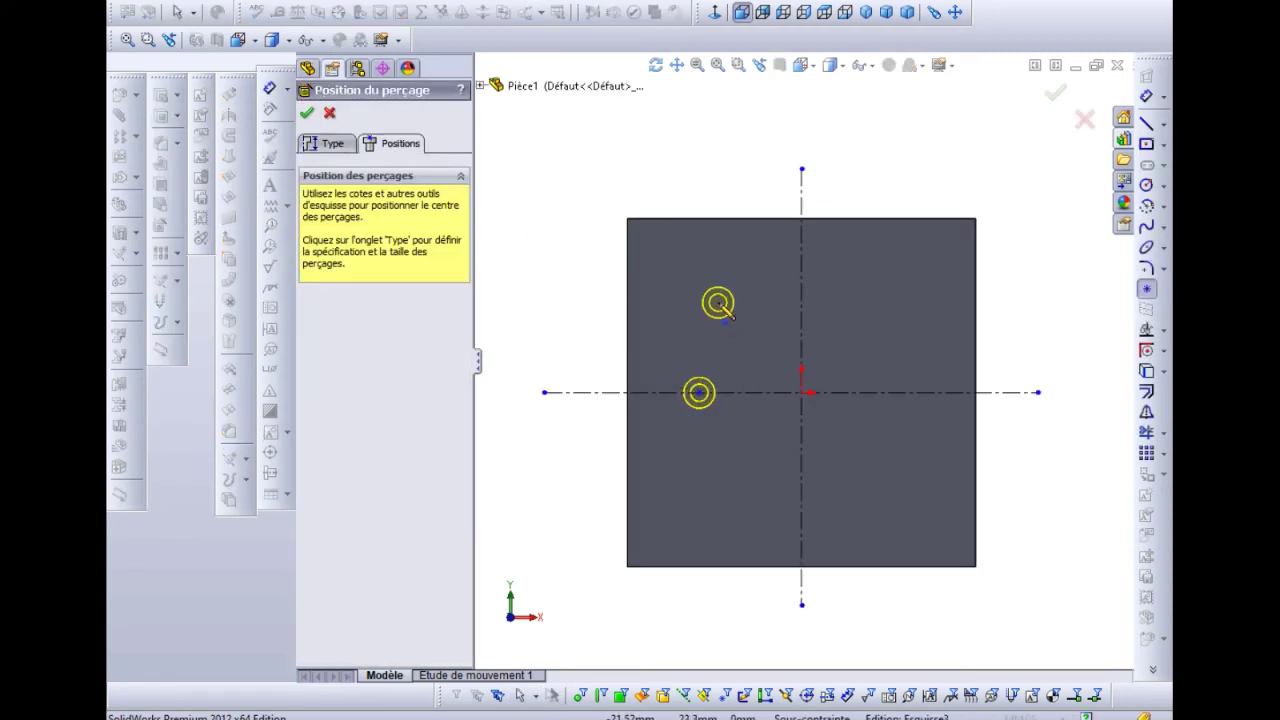
key("Escape")
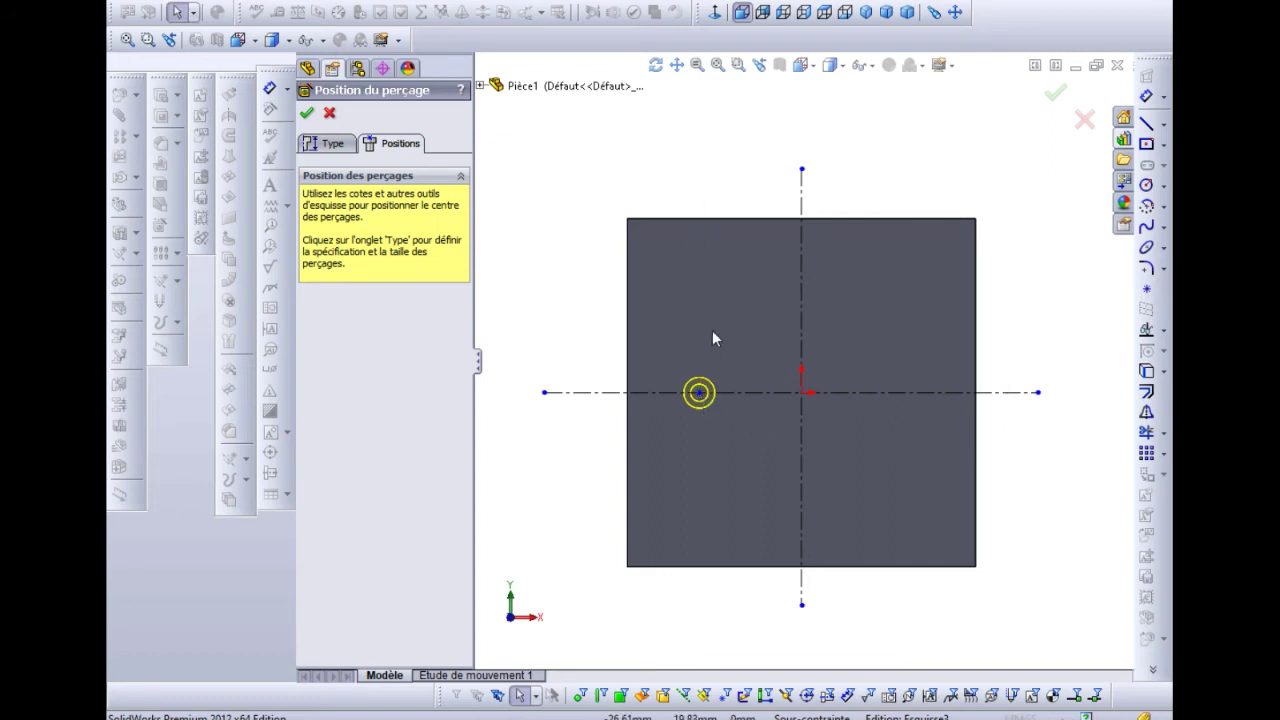
Mirror the left hole point across the vertical centre line and slide the pair along the axis.
left_click(700, 394)
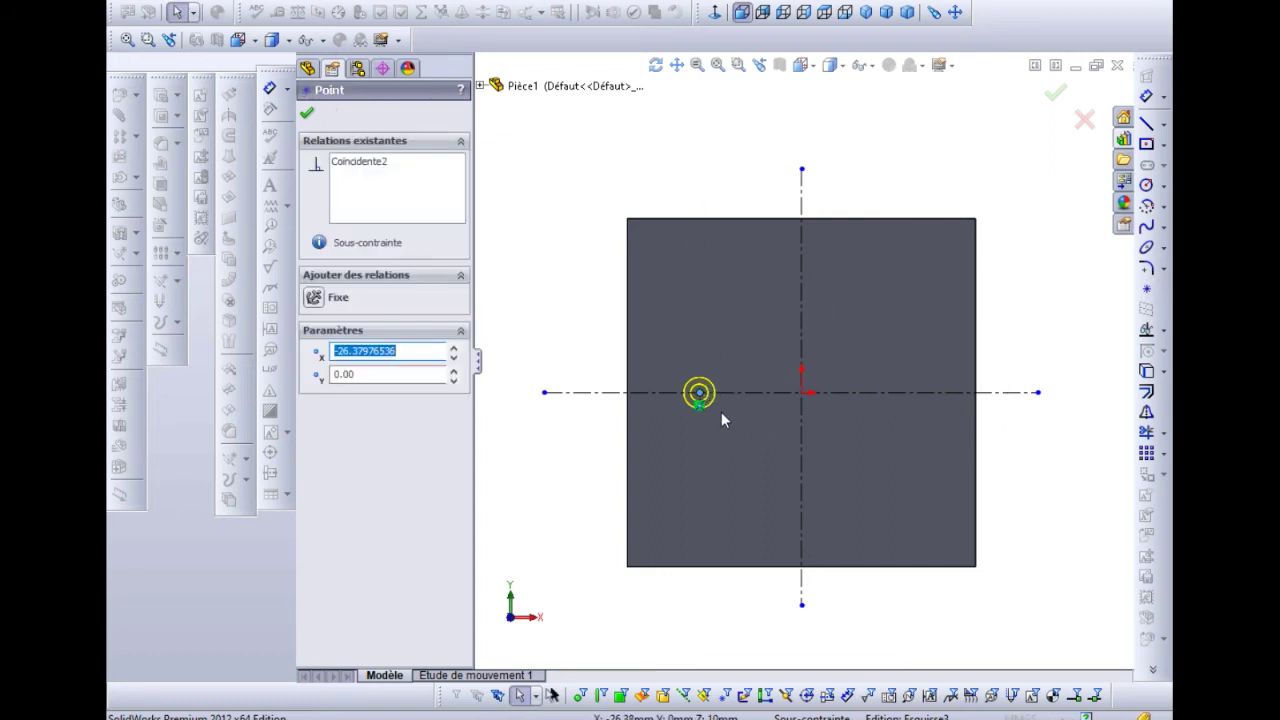
left_click(802, 292, "ctrl")
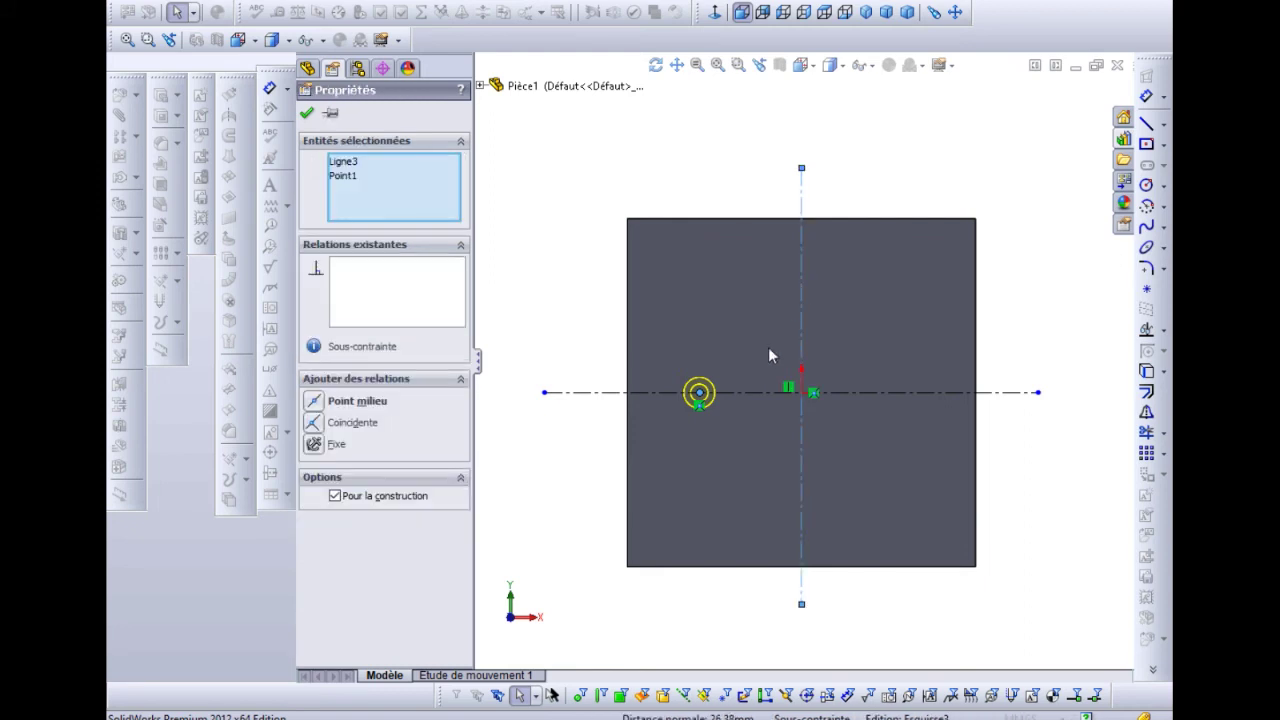
left_click(1146, 412)
left_click(1147, 412)
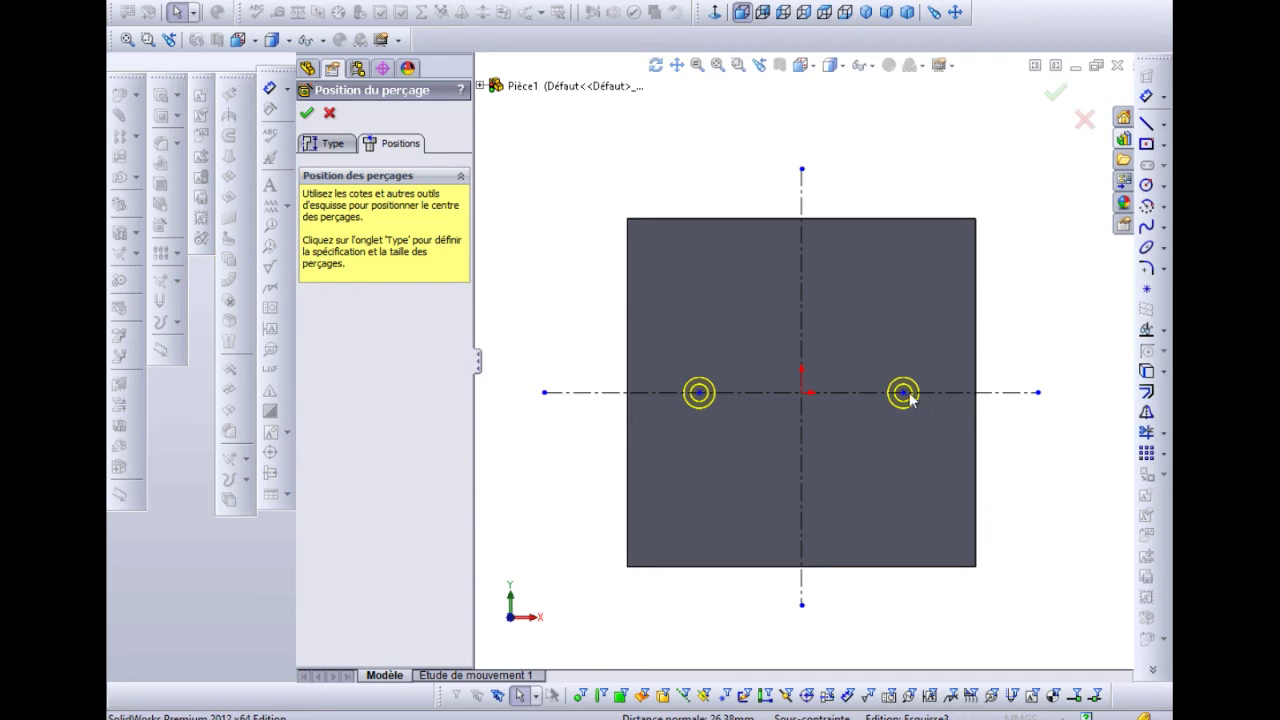
mouse_move(904, 398)
left_mouse_down()
mouse_move(966, 400)
mouse_move(789, 400)
mouse_move(1030, 402)
mouse_move(906, 405)
left_mouse_up()
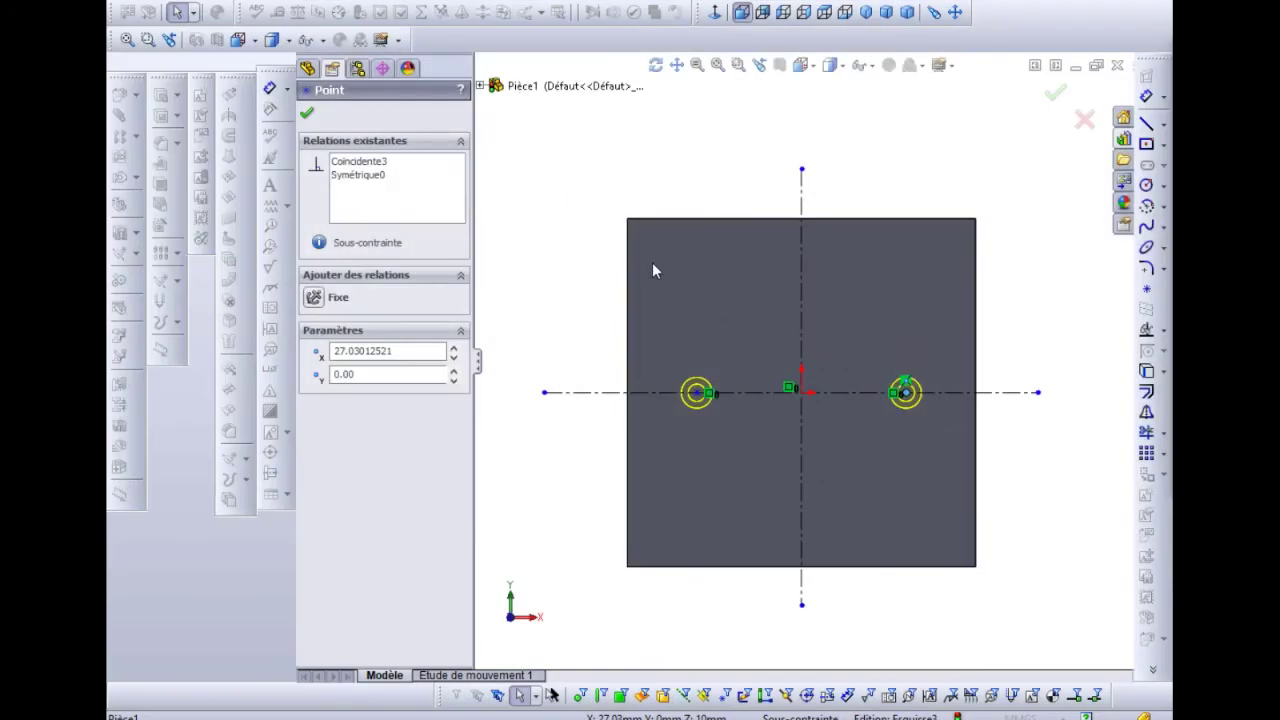
Dimension the two counterbore hole points 37 mm apart and accept the hole feature.
left_click(1146, 96)
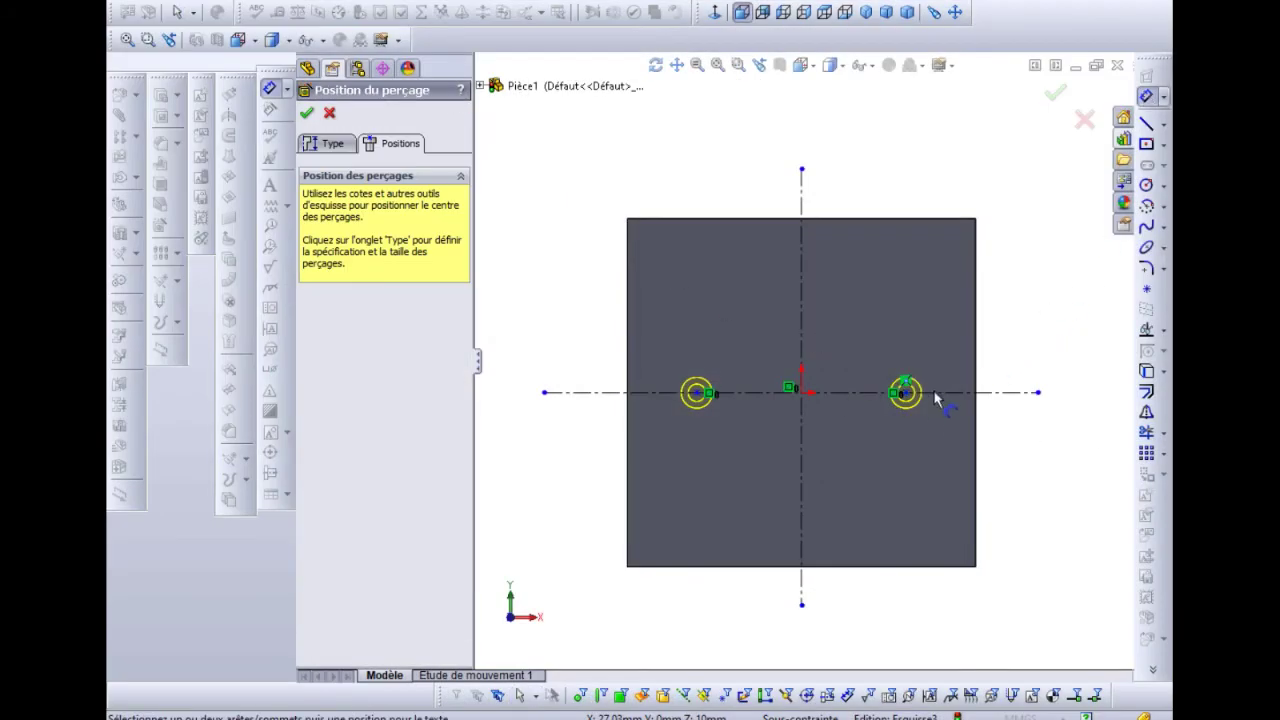
left_click(906, 394)
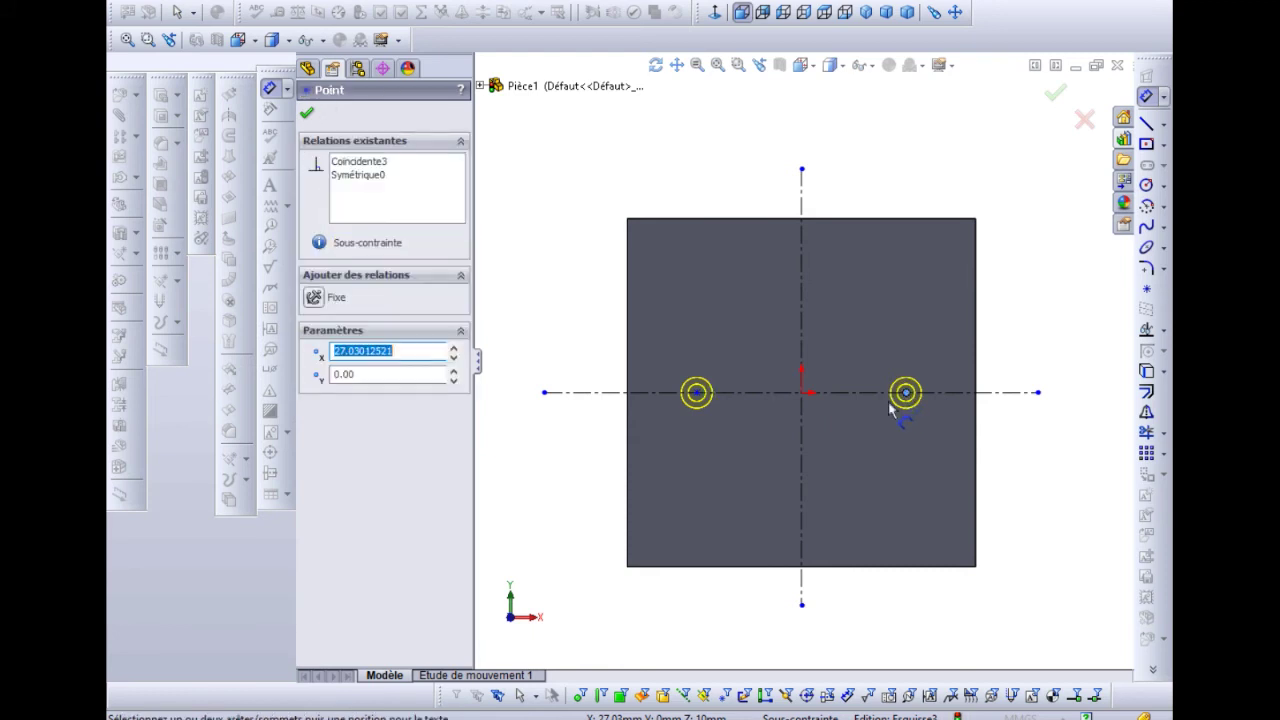
left_click(697, 393)
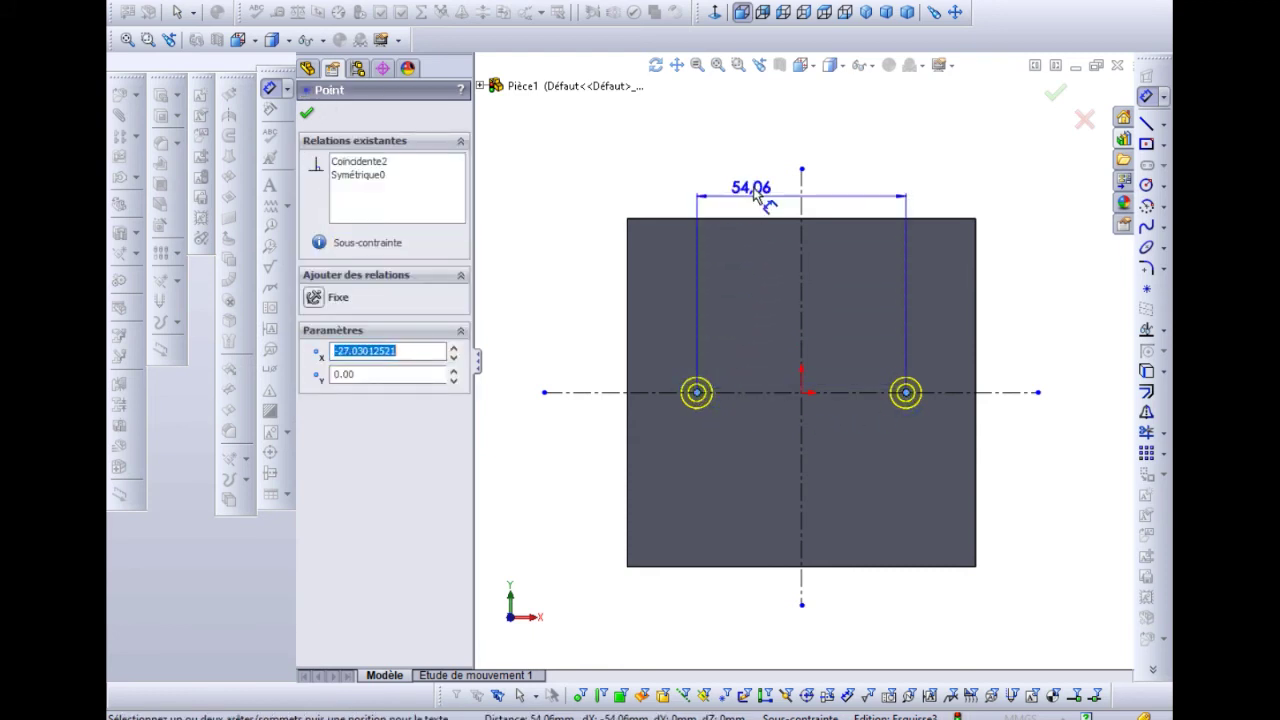
left_click(790, 154)
type("3")
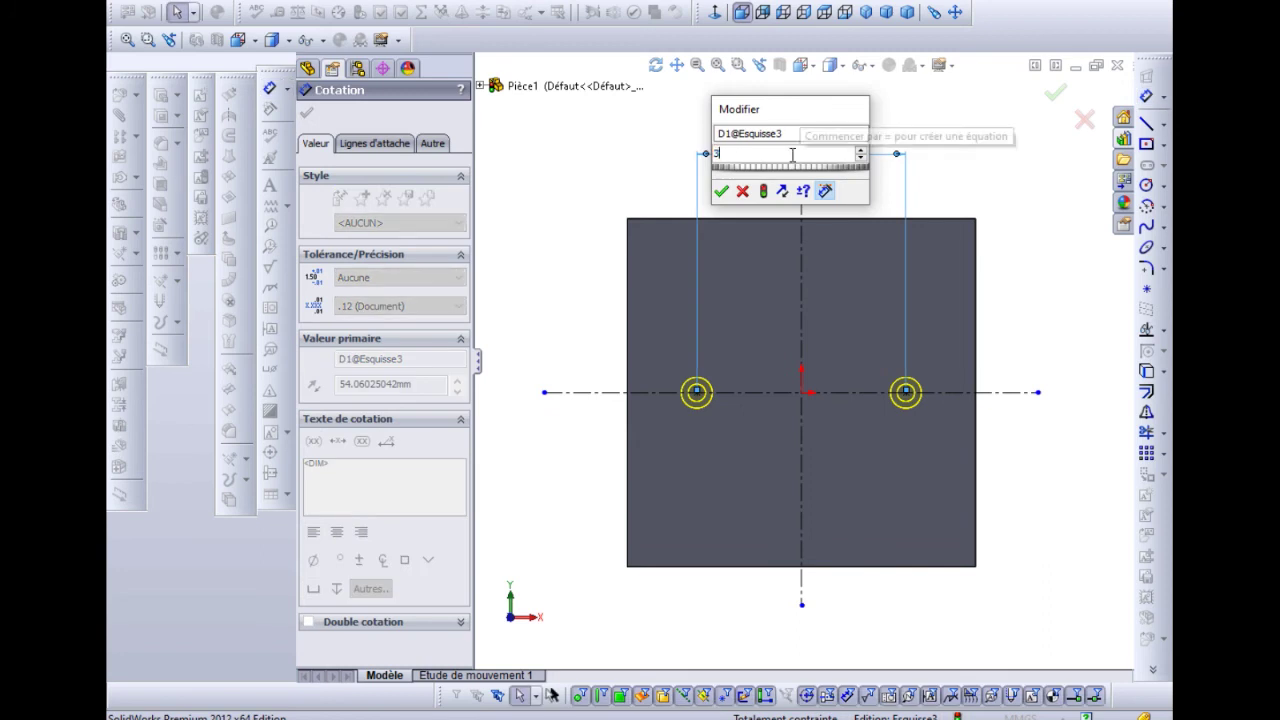
type("7")
key("Return")
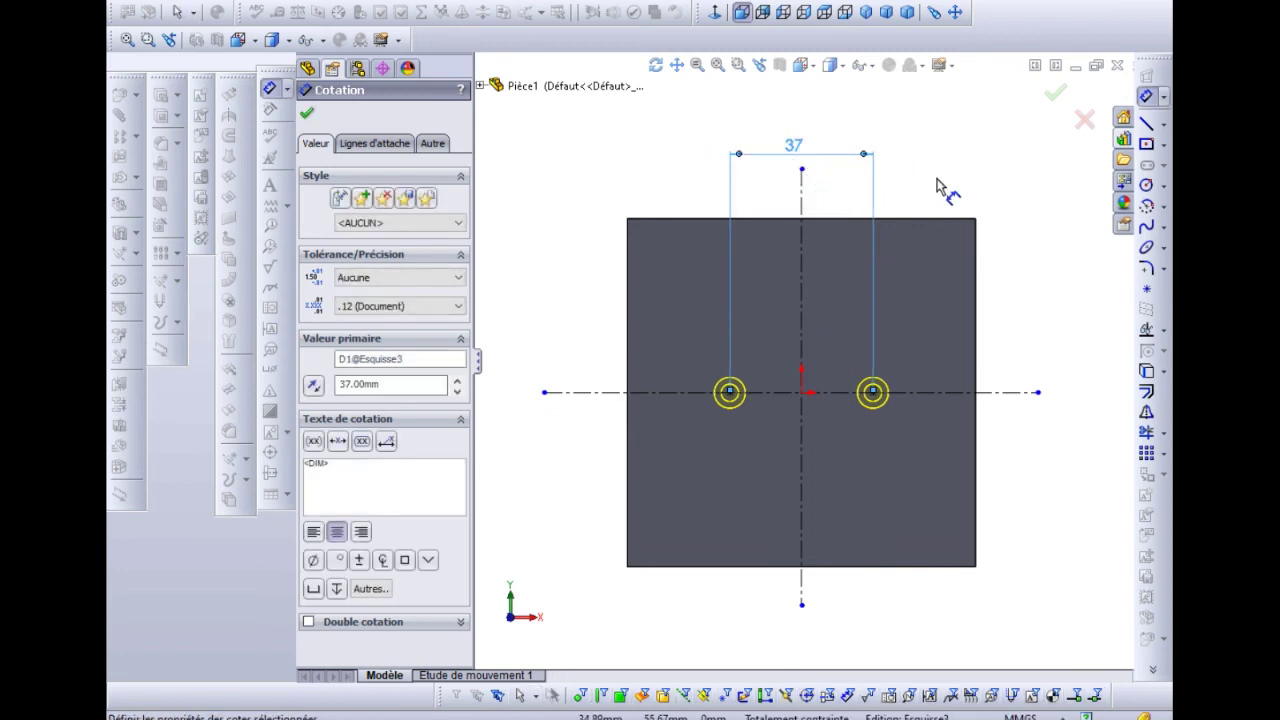
key("Escape")
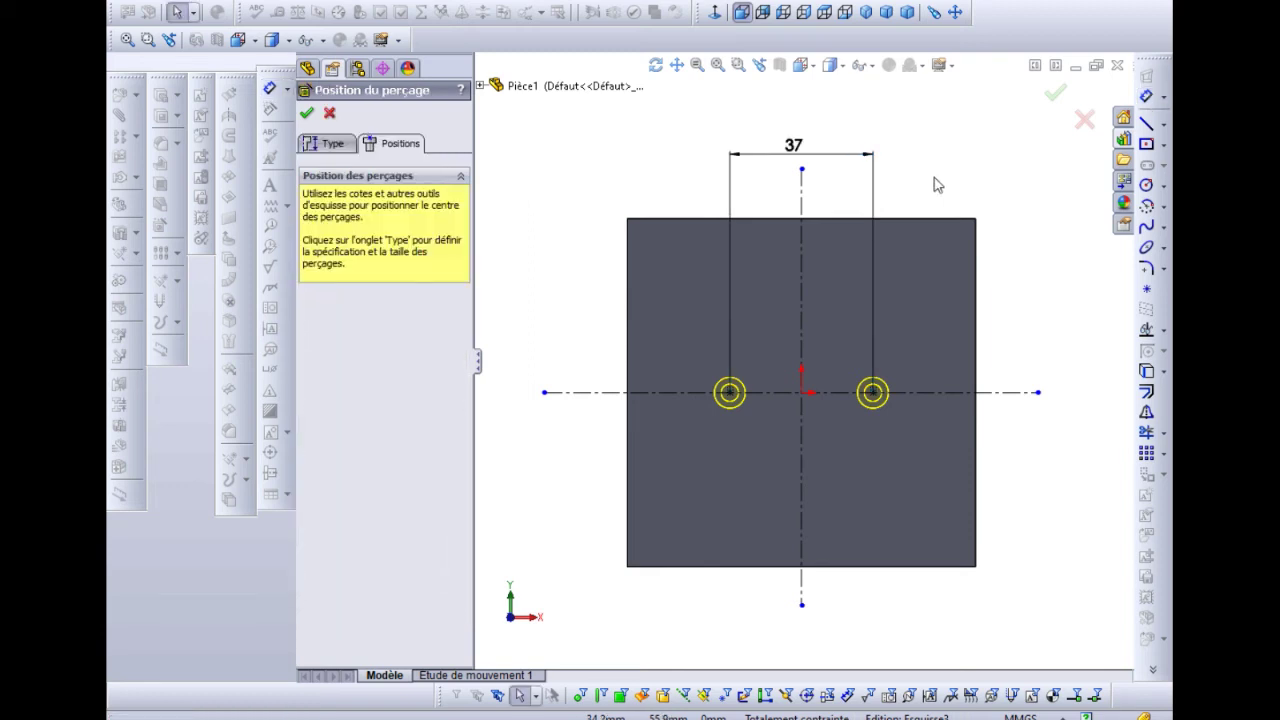
left_click(306, 112)
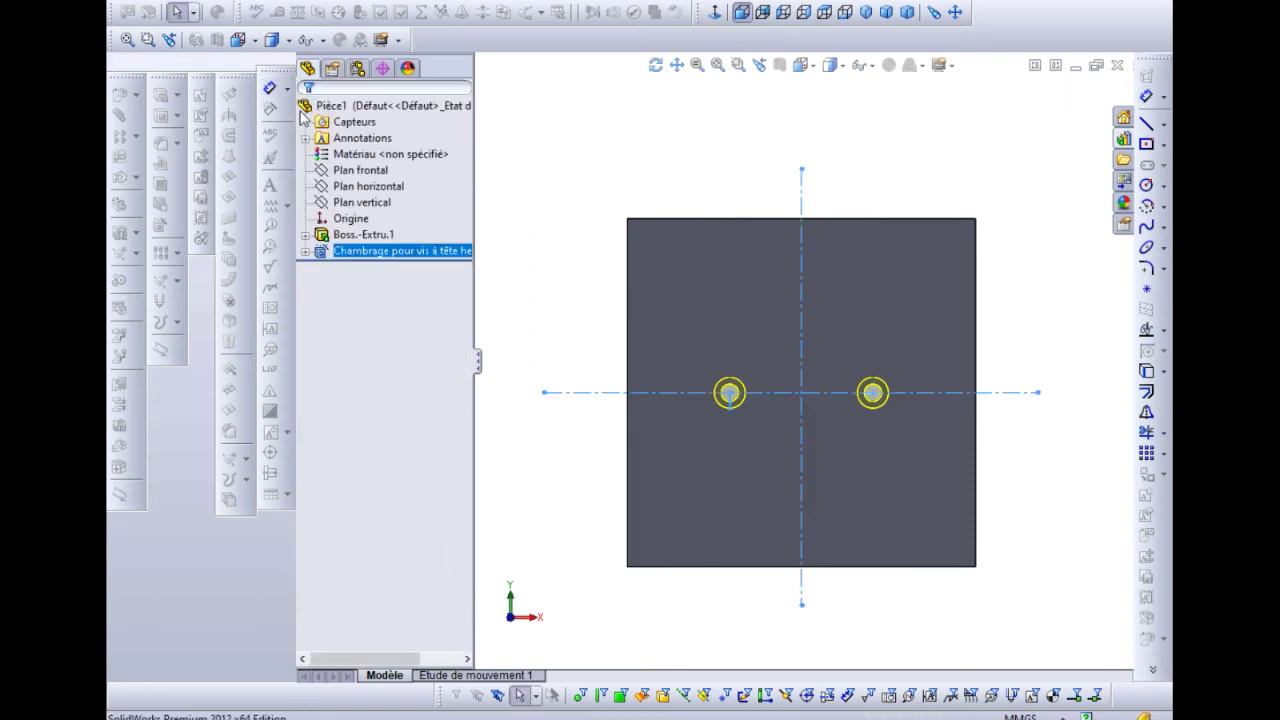
Tilt the plate to view the counterbored holes in 3D, then select its front face.
mouse_move(726, 420)
middle_mouse_down()
mouse_move(731, 232)
mouse_move(741, 313)
middle_mouse_up()
left_click(731, 232)
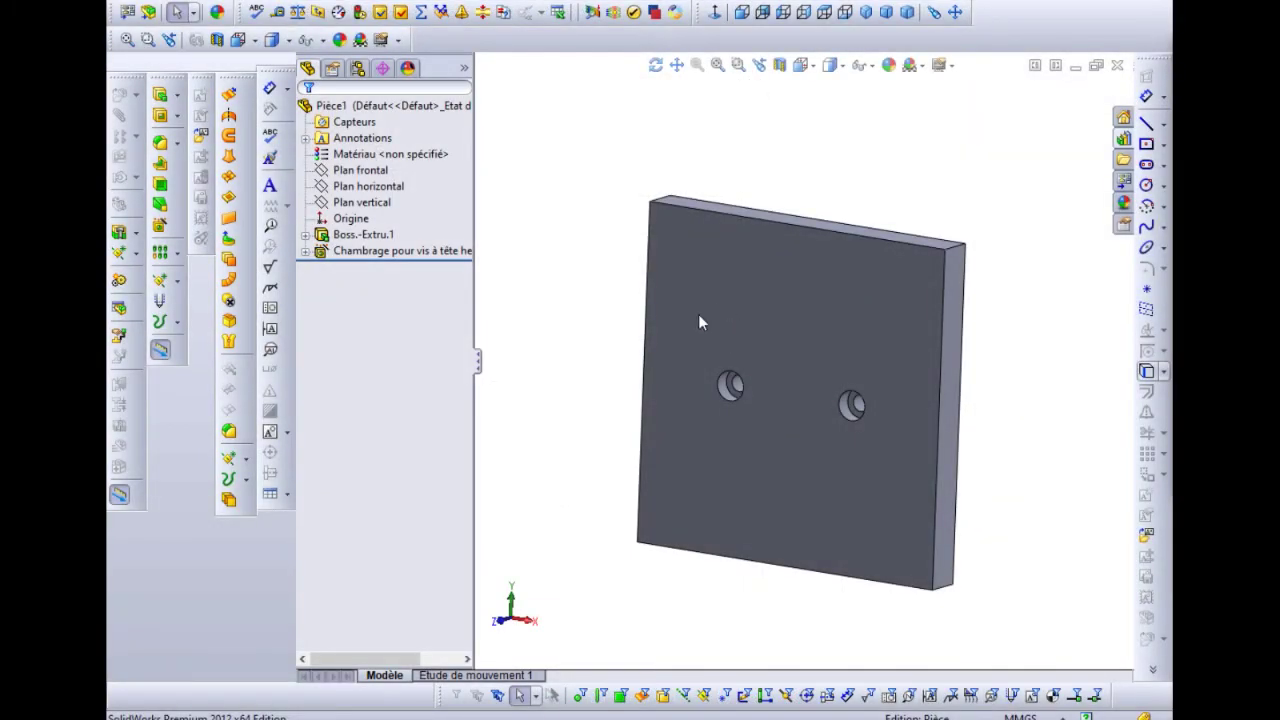
left_click(690, 327)
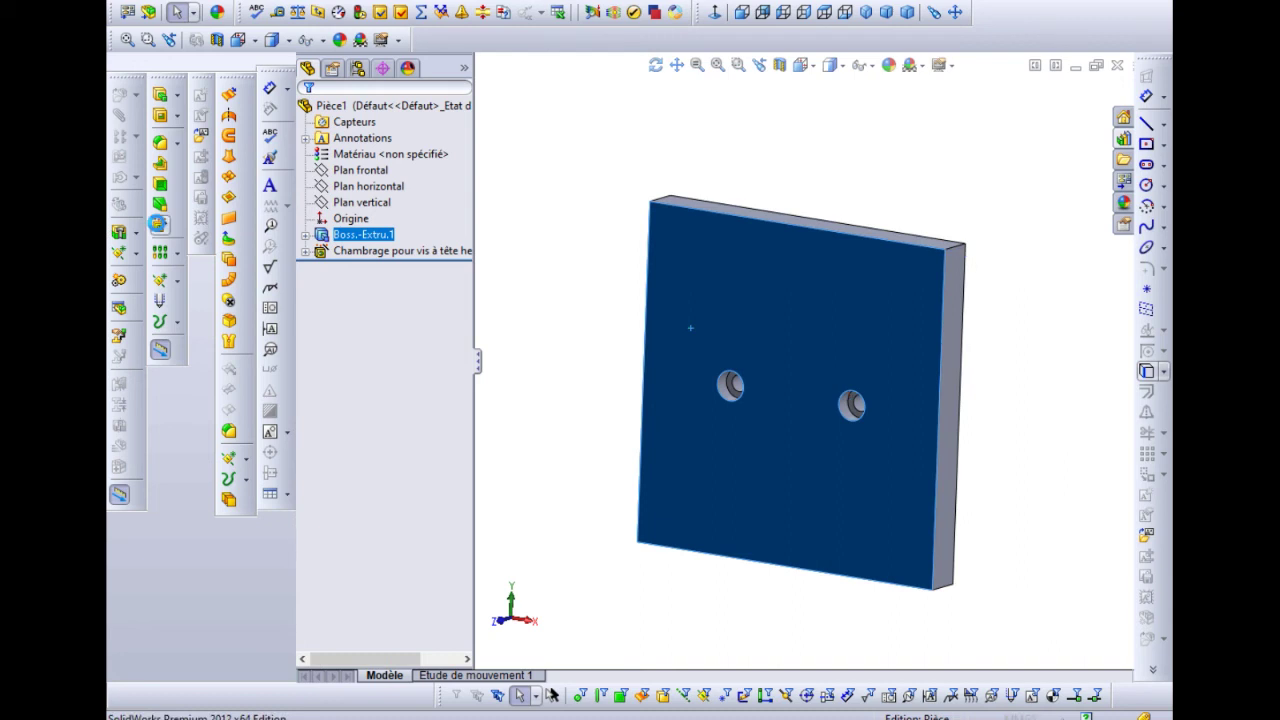
Define a Hole Wizard hole on the face as an ISO M5 tapped hole, A travers tout.
left_click(158, 223)
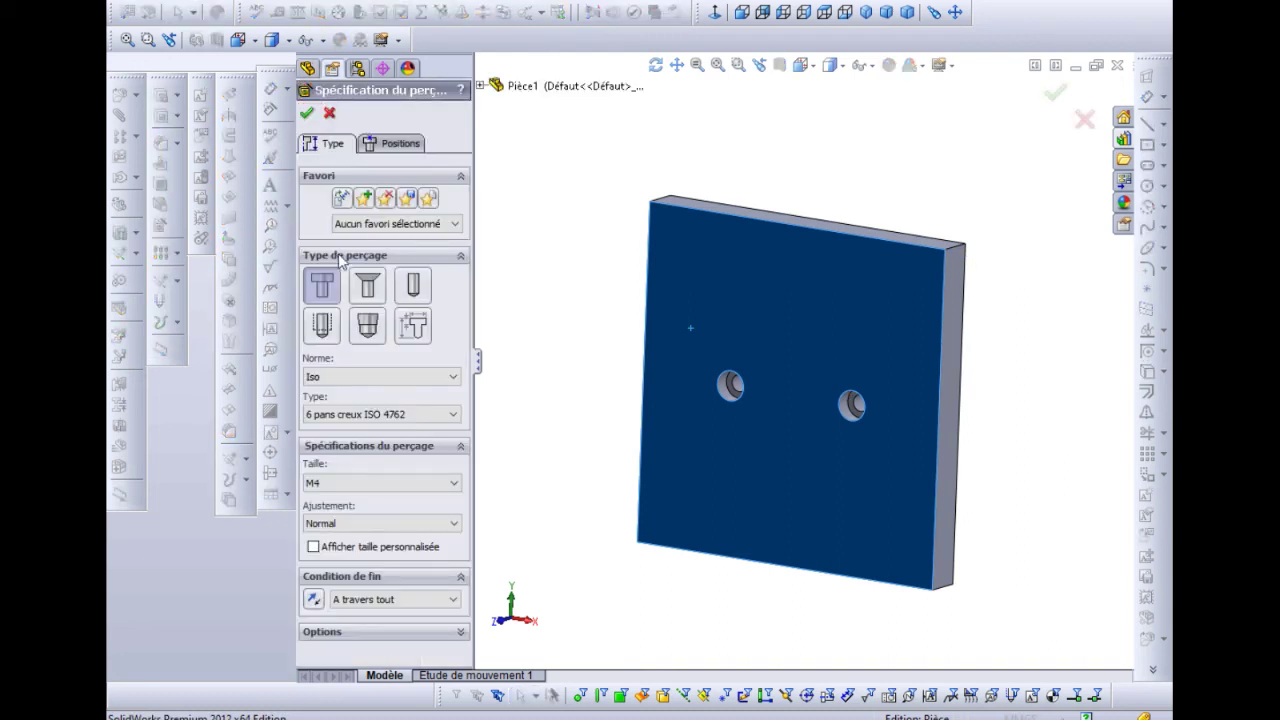
left_click(321, 326)
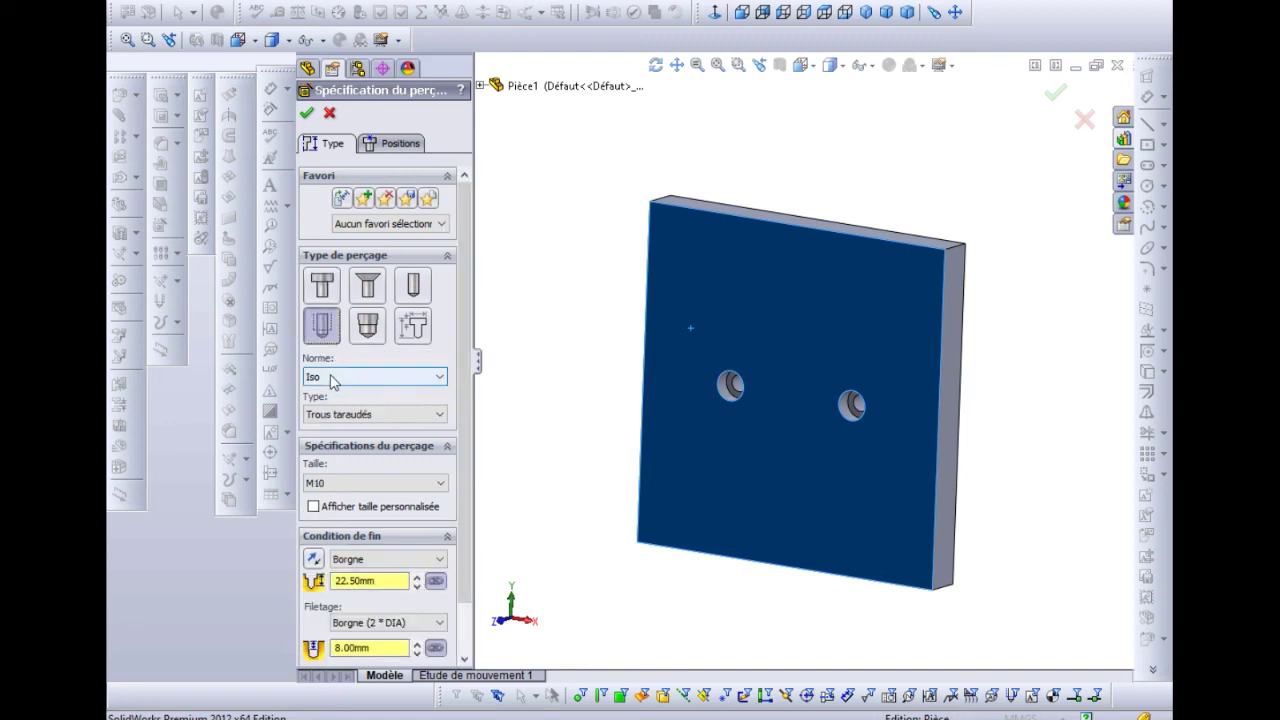
left_click(340, 483)
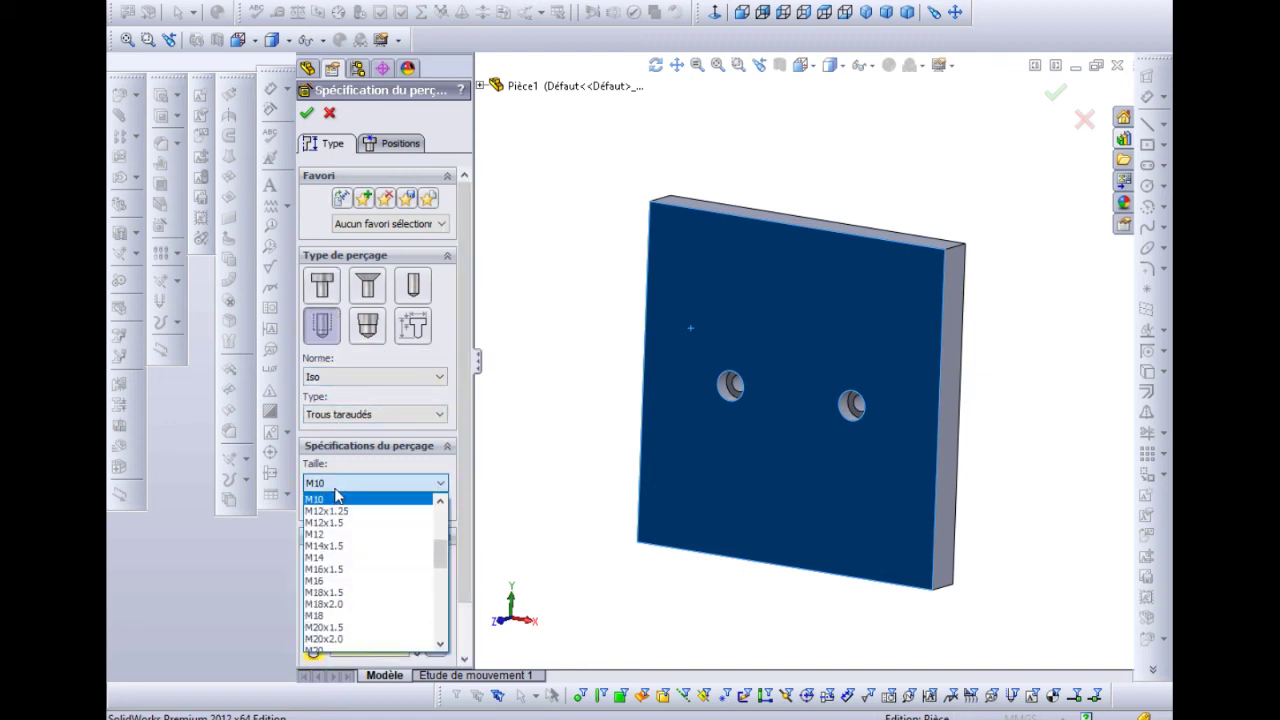
scroll(335, 600, "up", 2)
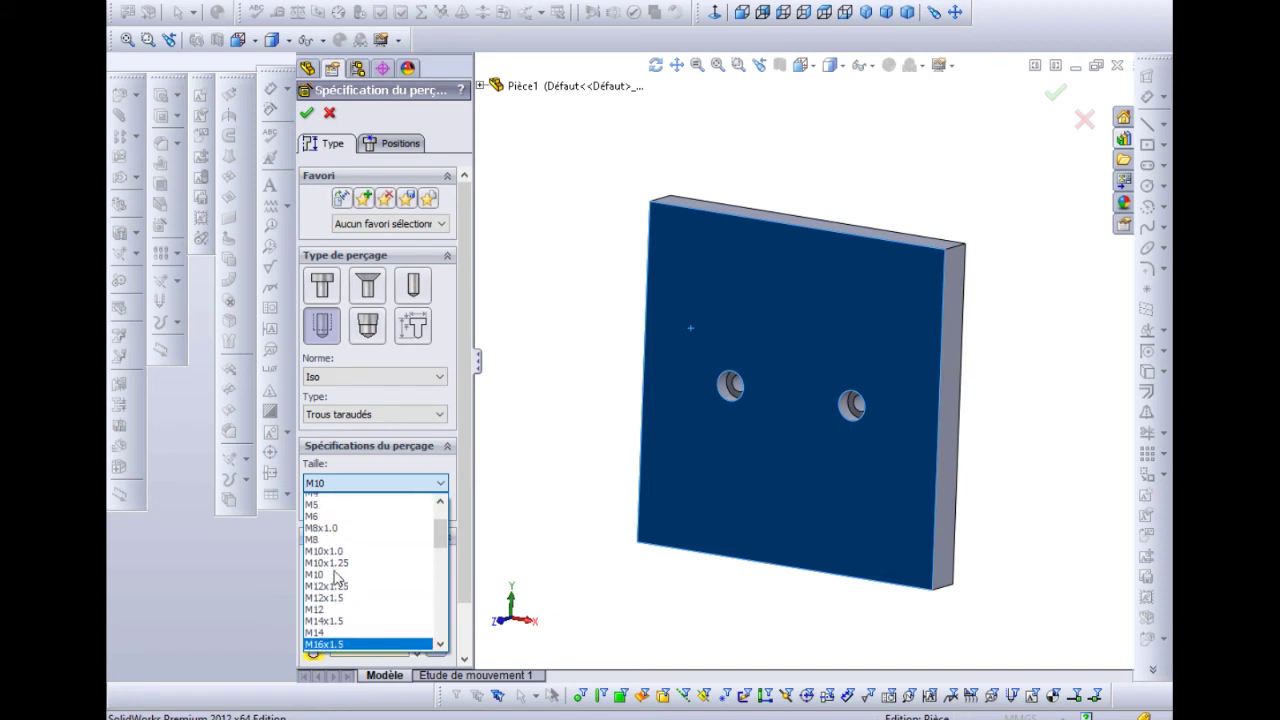
scroll(337, 578, "up", 1)
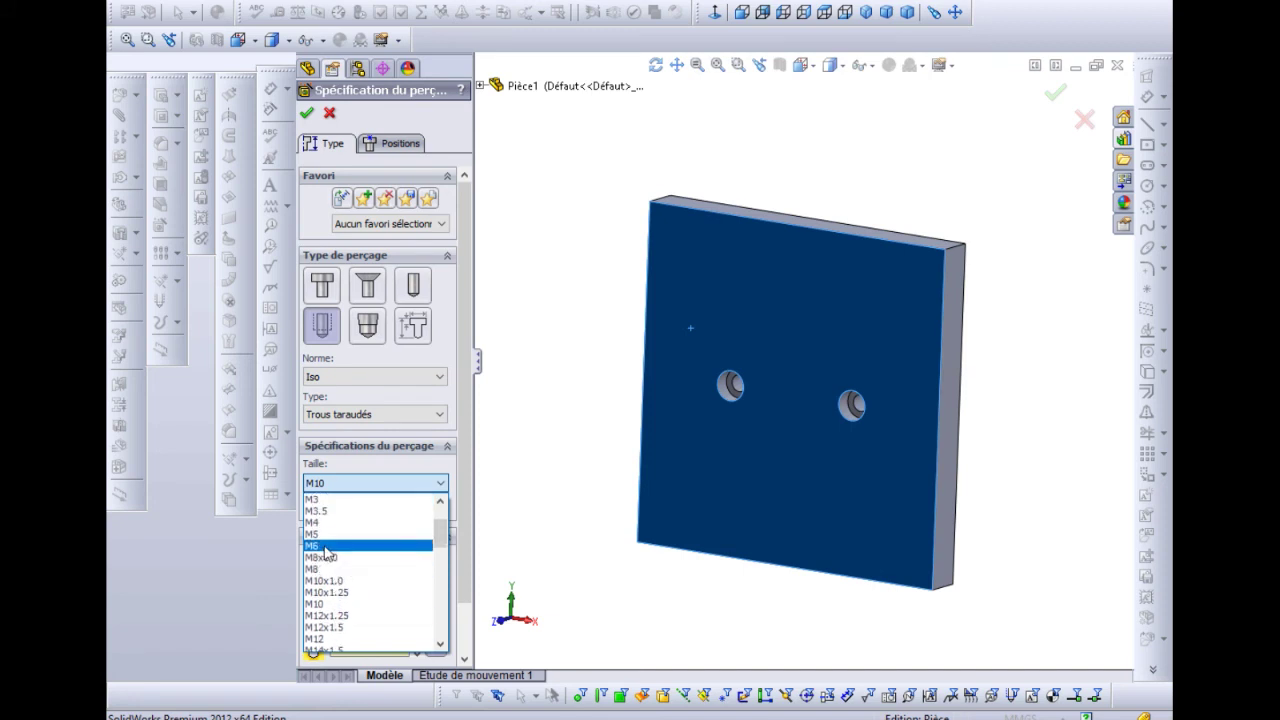
left_click(325, 546)
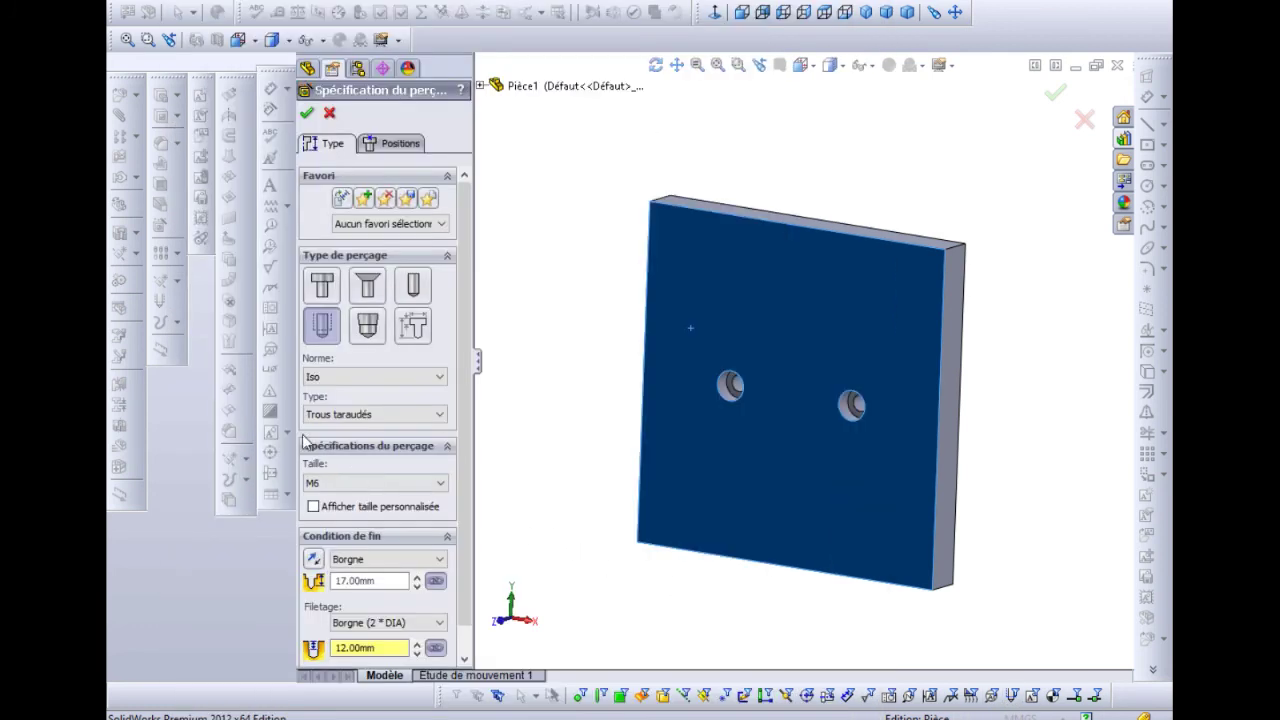
left_click(328, 485)
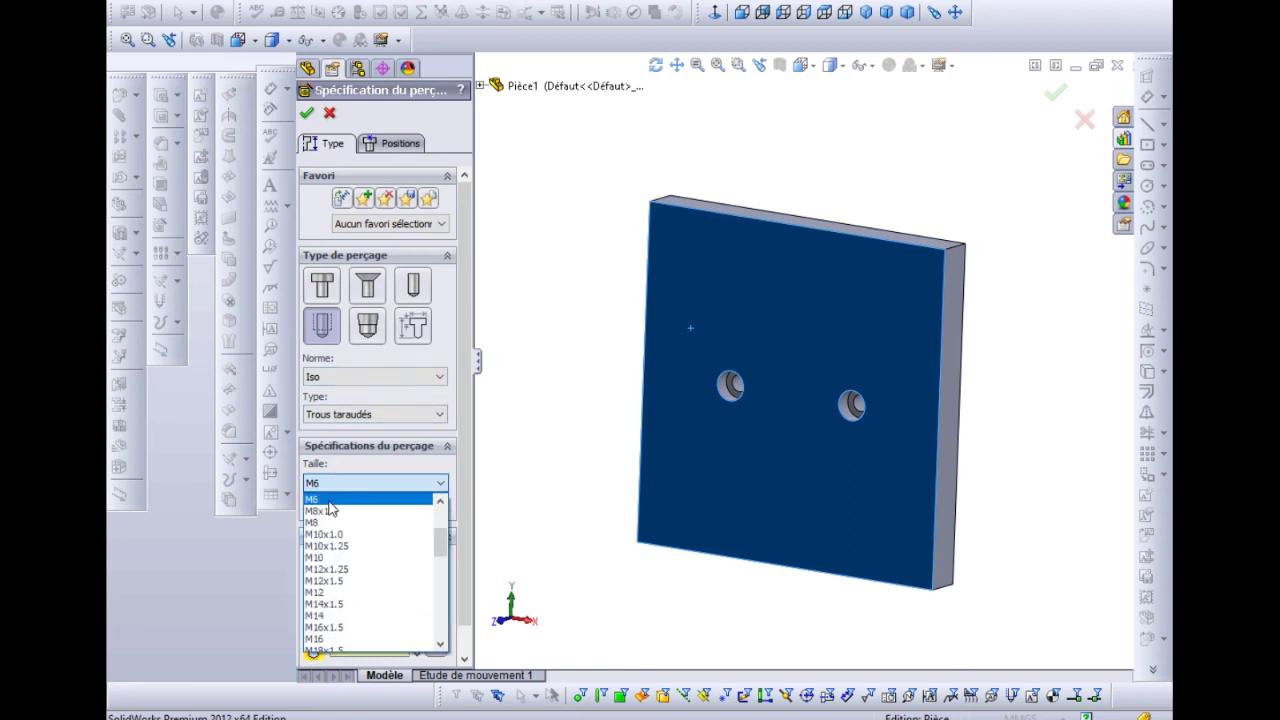
scroll(330, 513, "up", 2)
left_click(329, 530)
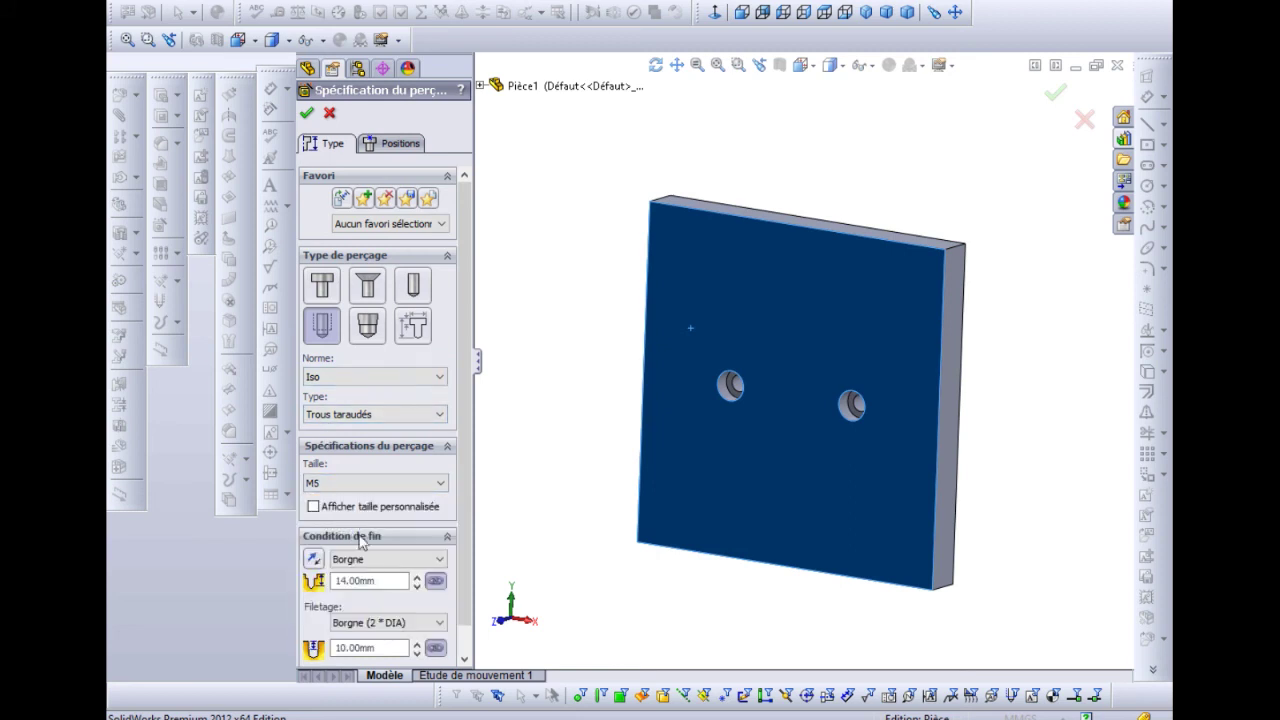
left_click(360, 560)
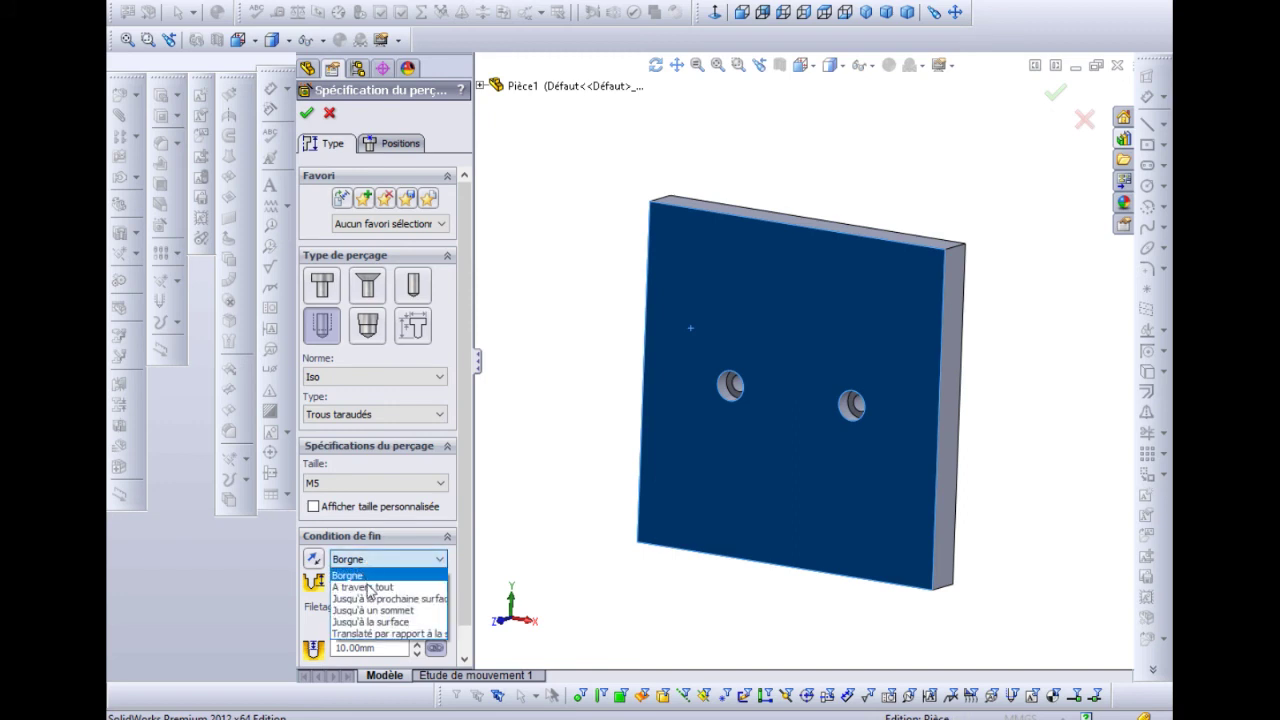
left_click(365, 587)
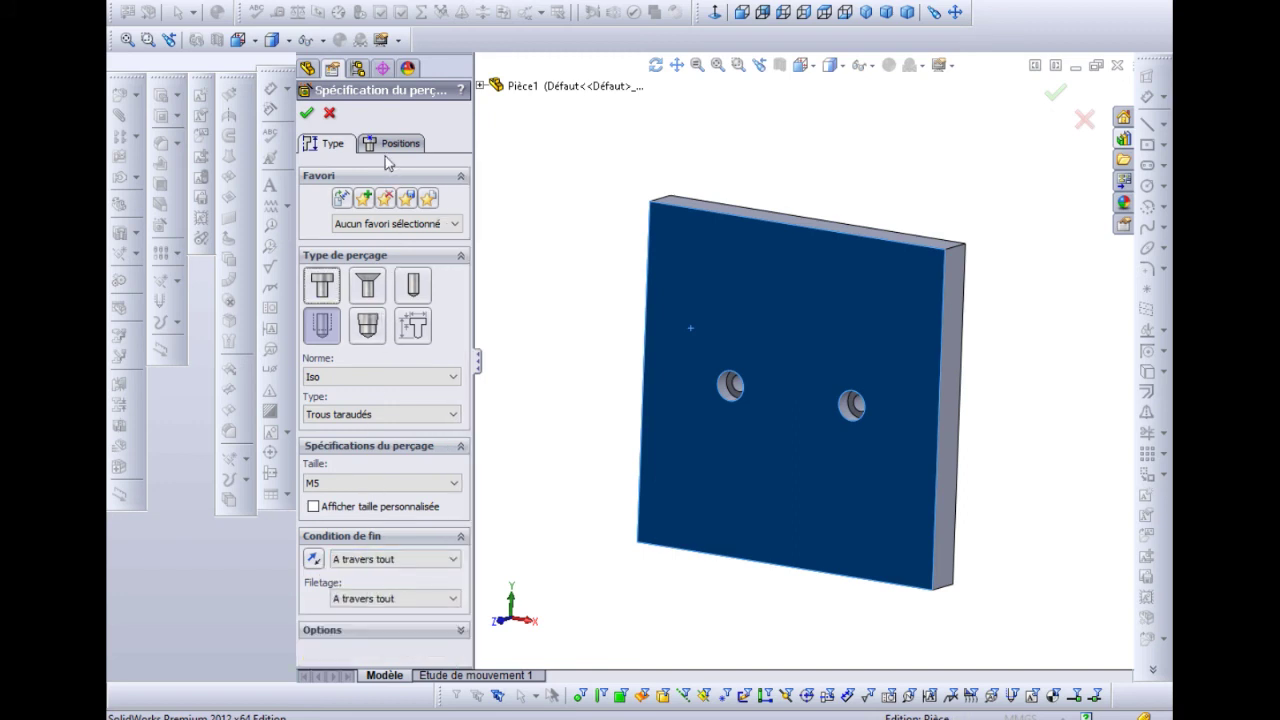
left_click(392, 145)
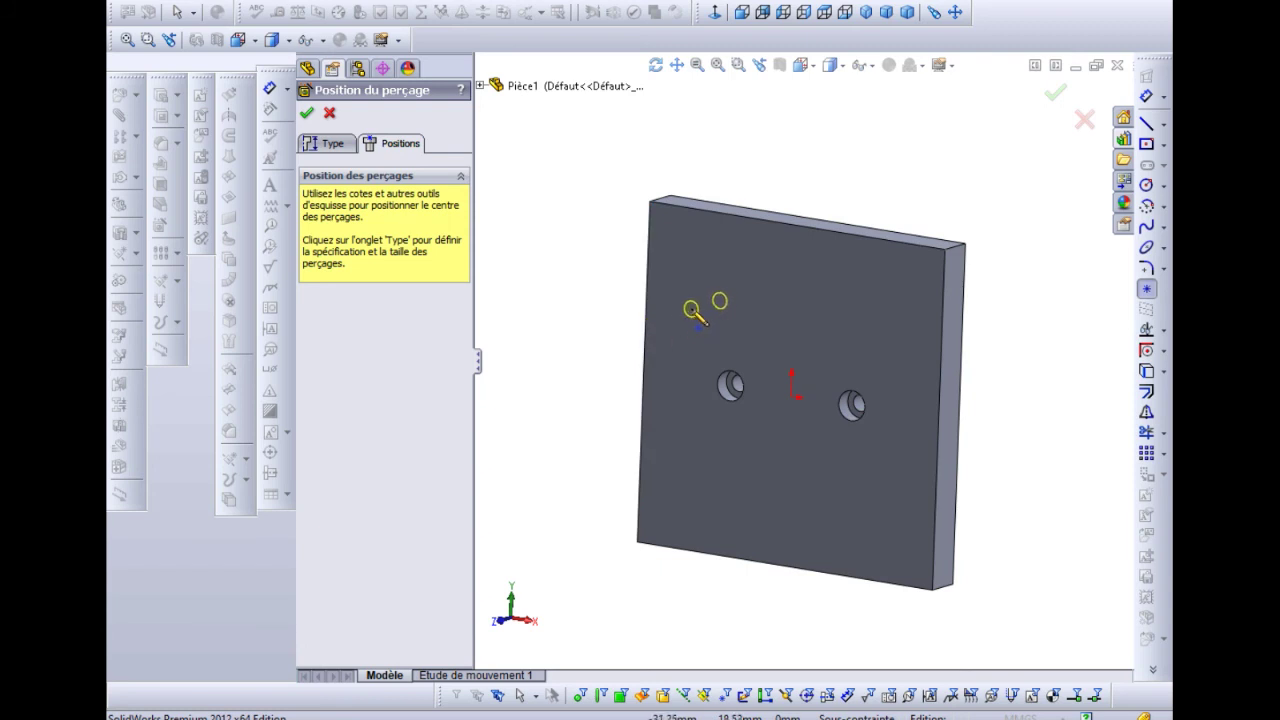
Place a single M5 tapped hole point on the face and view the plate Normal To.
left_click(688, 328)
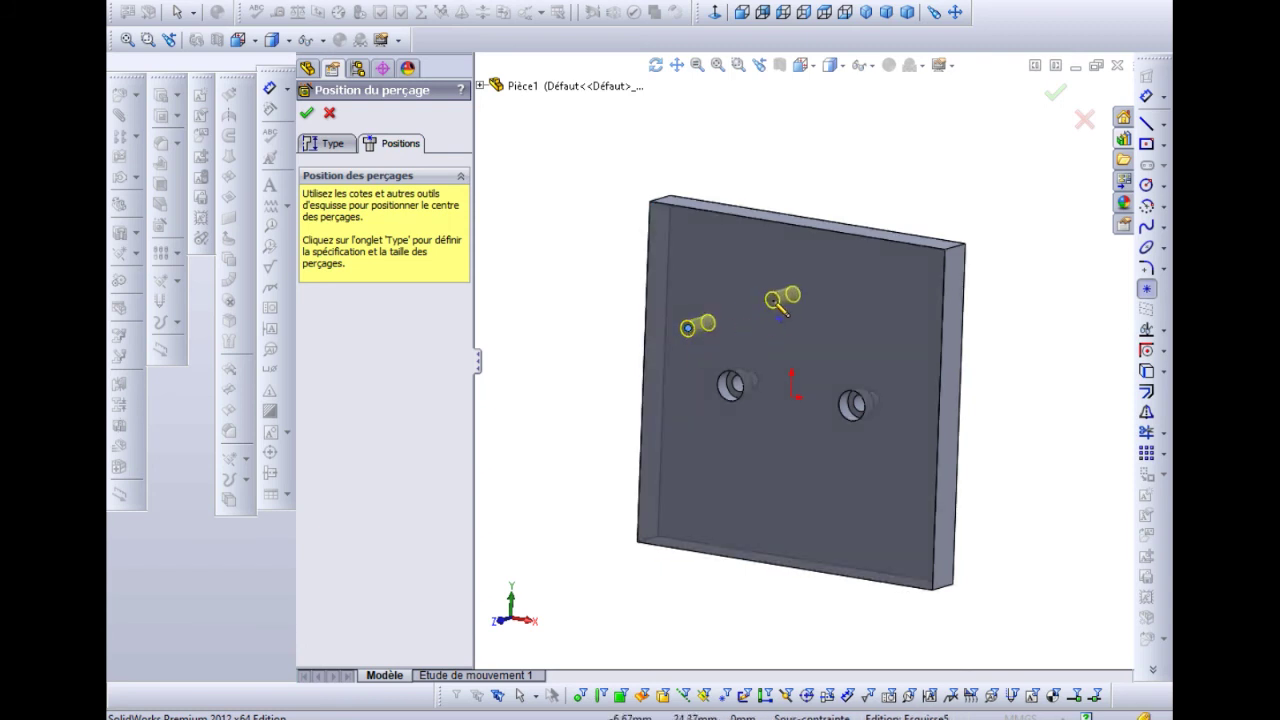
key("Escape")
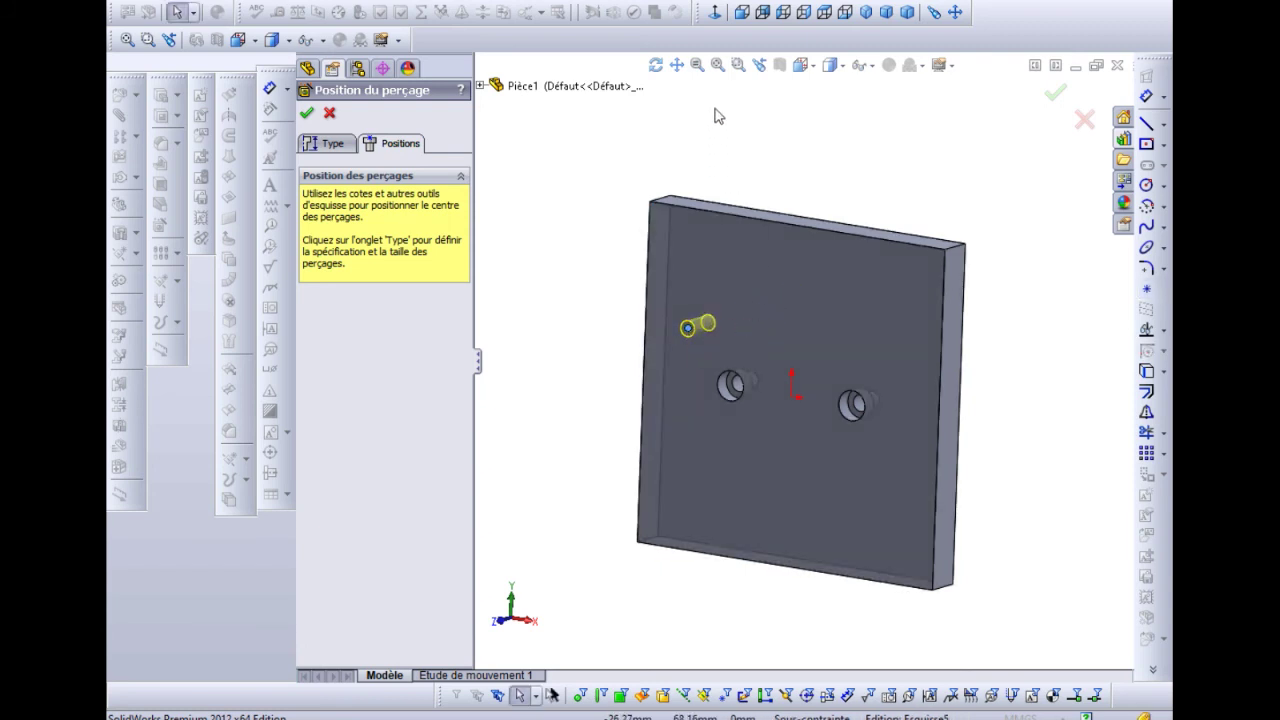
left_click(714, 11)
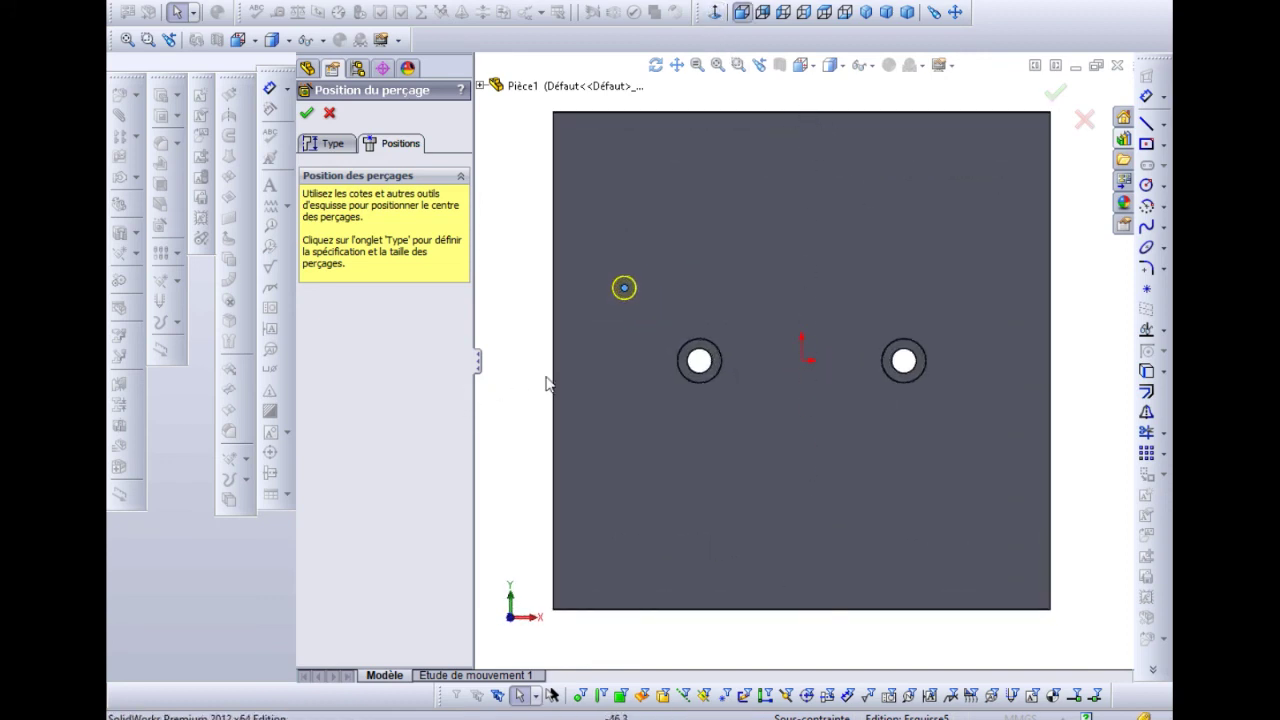
Draw a horizontal and a vertical construction line through the origin, each spanning the whole plate.
left_click(1156, 126)
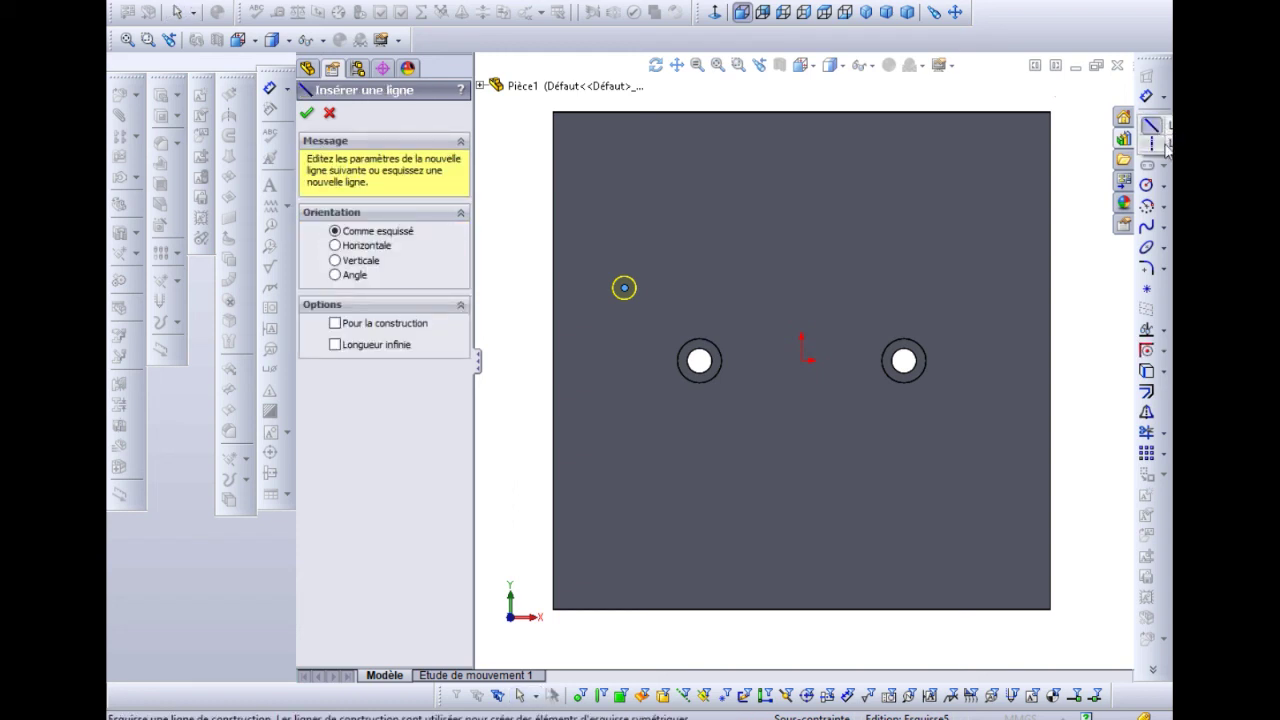
left_click(1150, 143)
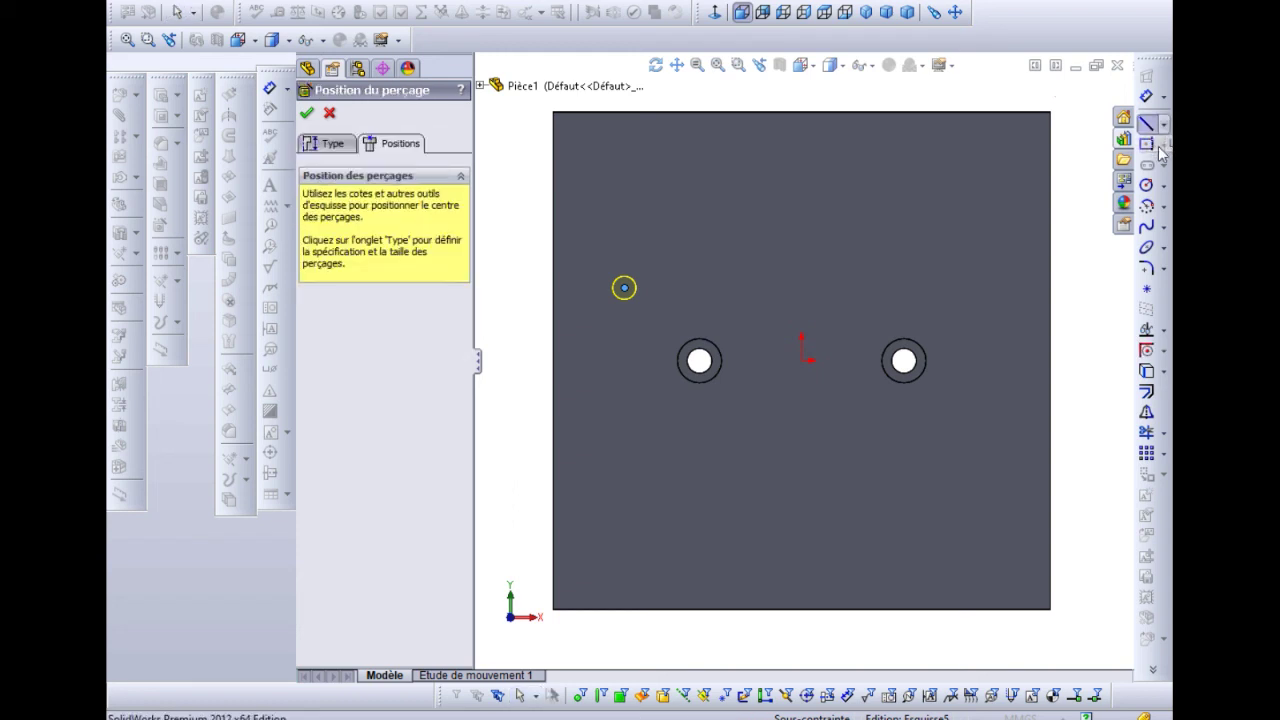
left_click(515, 360)
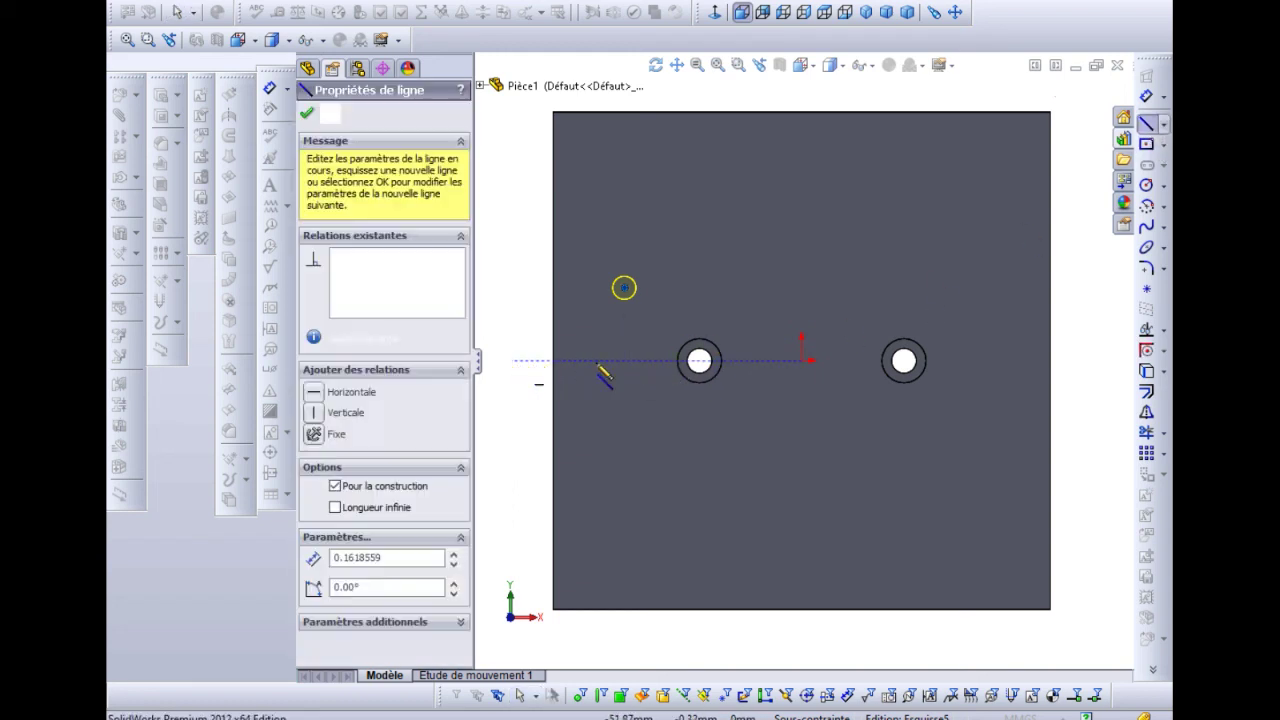
left_click(1083, 360)
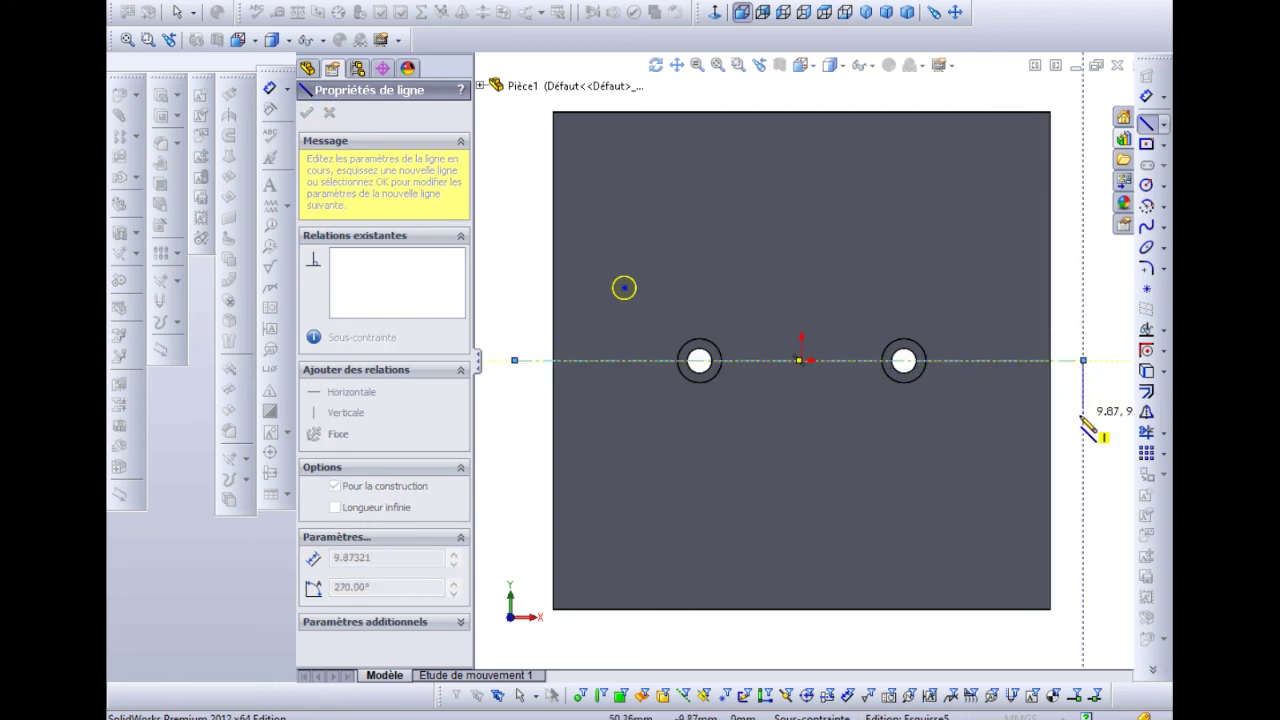
key("Escape")
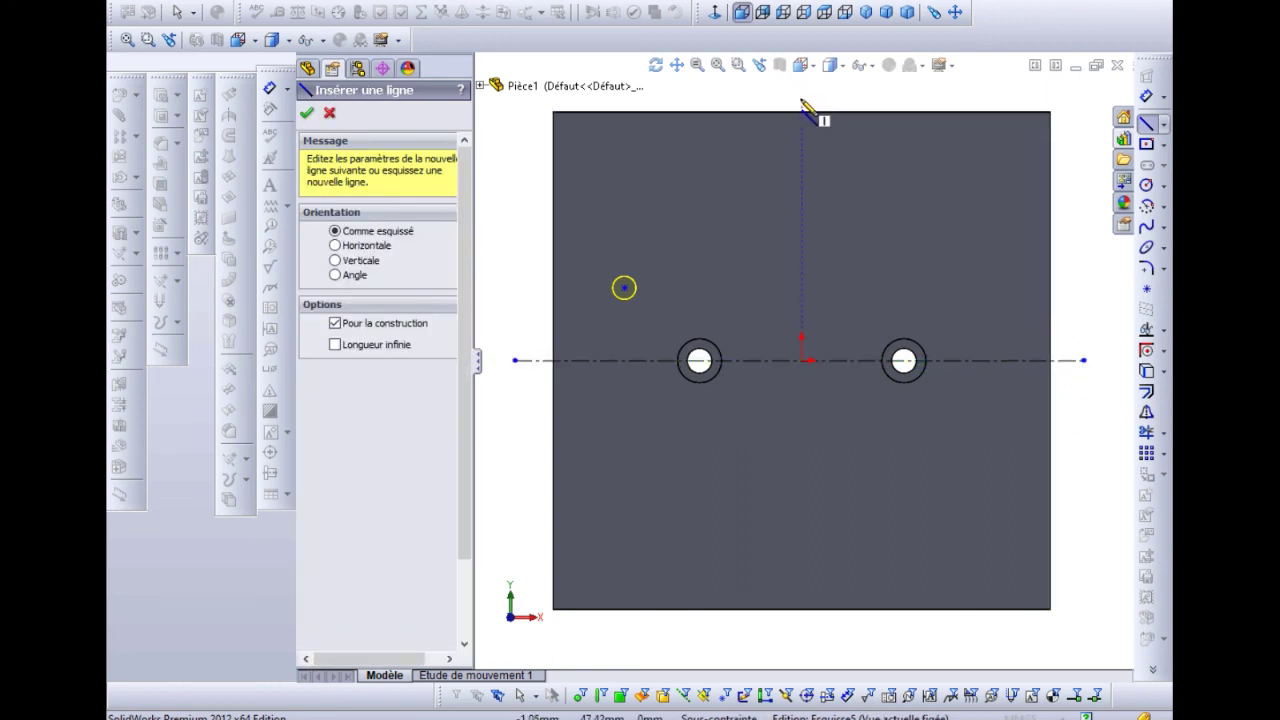
key("z")
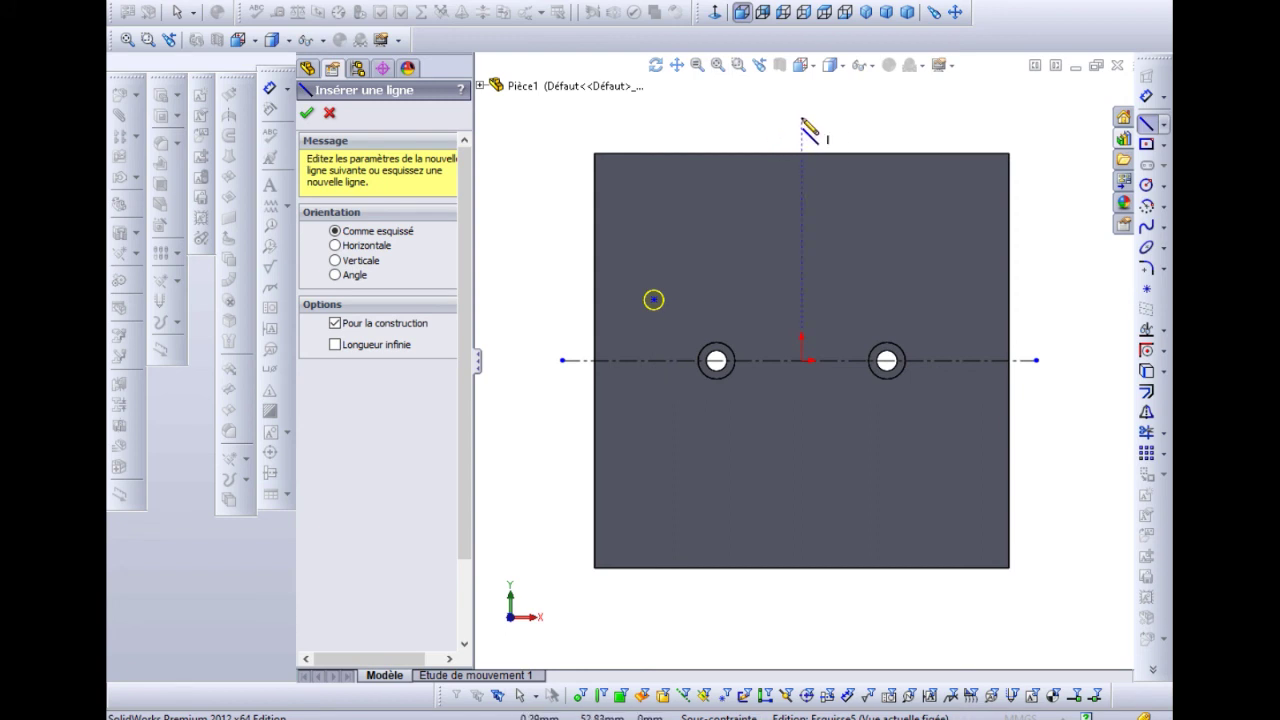
left_click(801, 118)
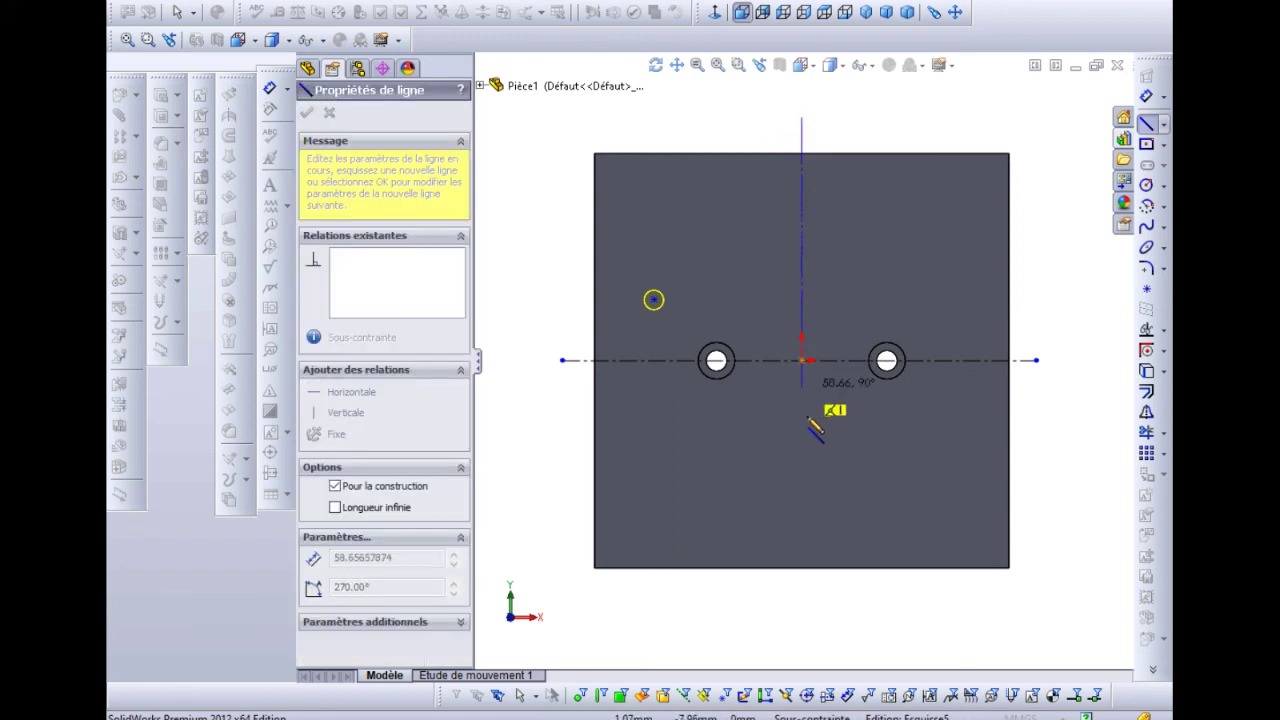
left_click(801, 608)
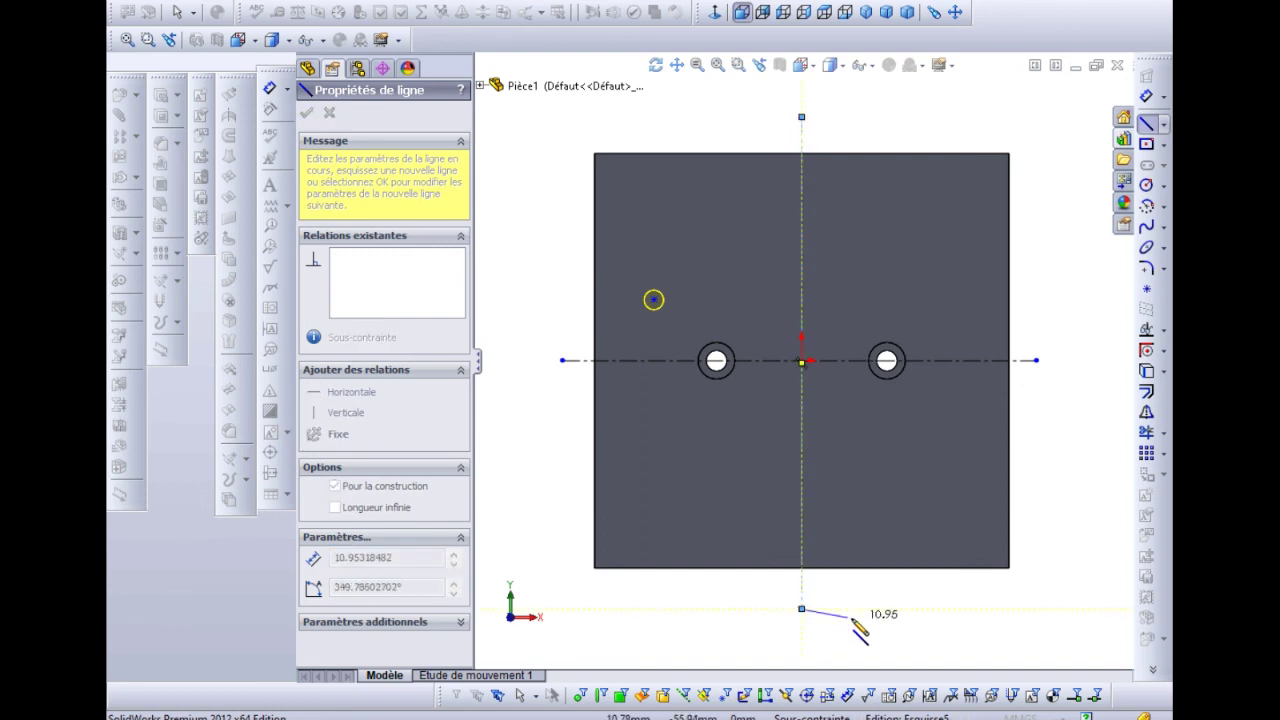
key("Escape")
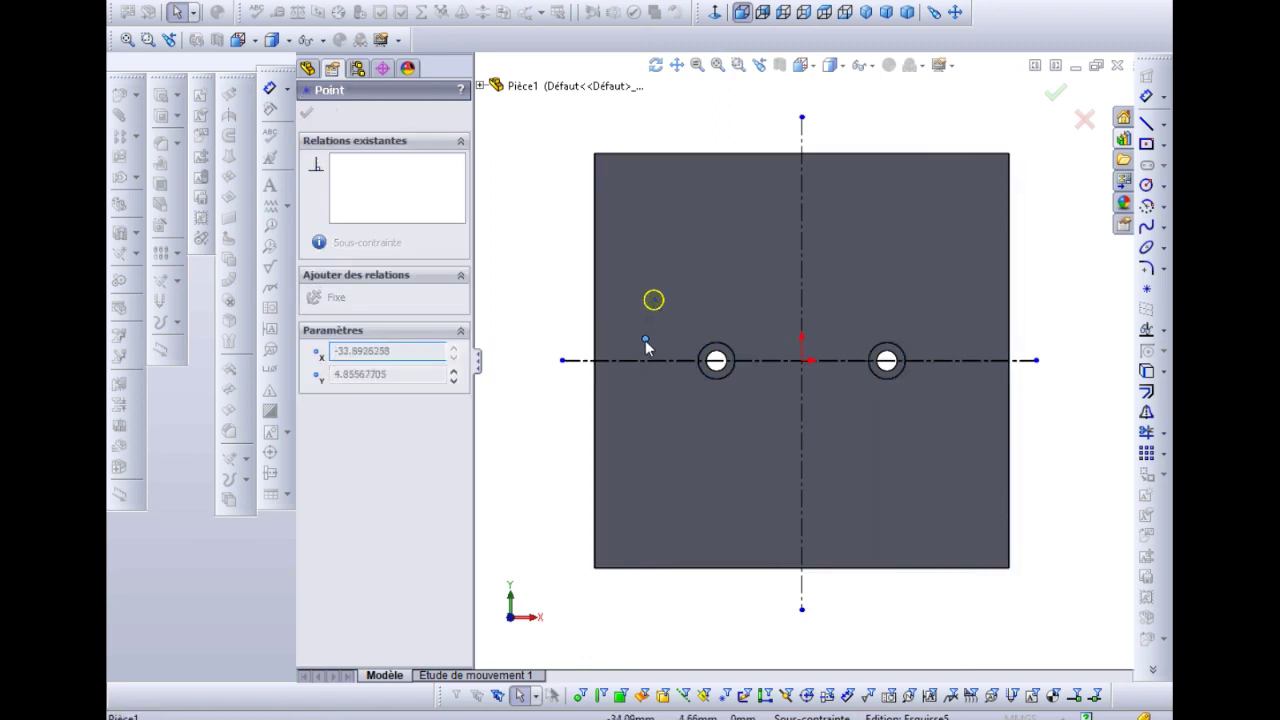
Snap the M5 hole point onto the horizontal centreline and mirror it across the vertical one.
left_click_drag(654, 302, 638, 362)
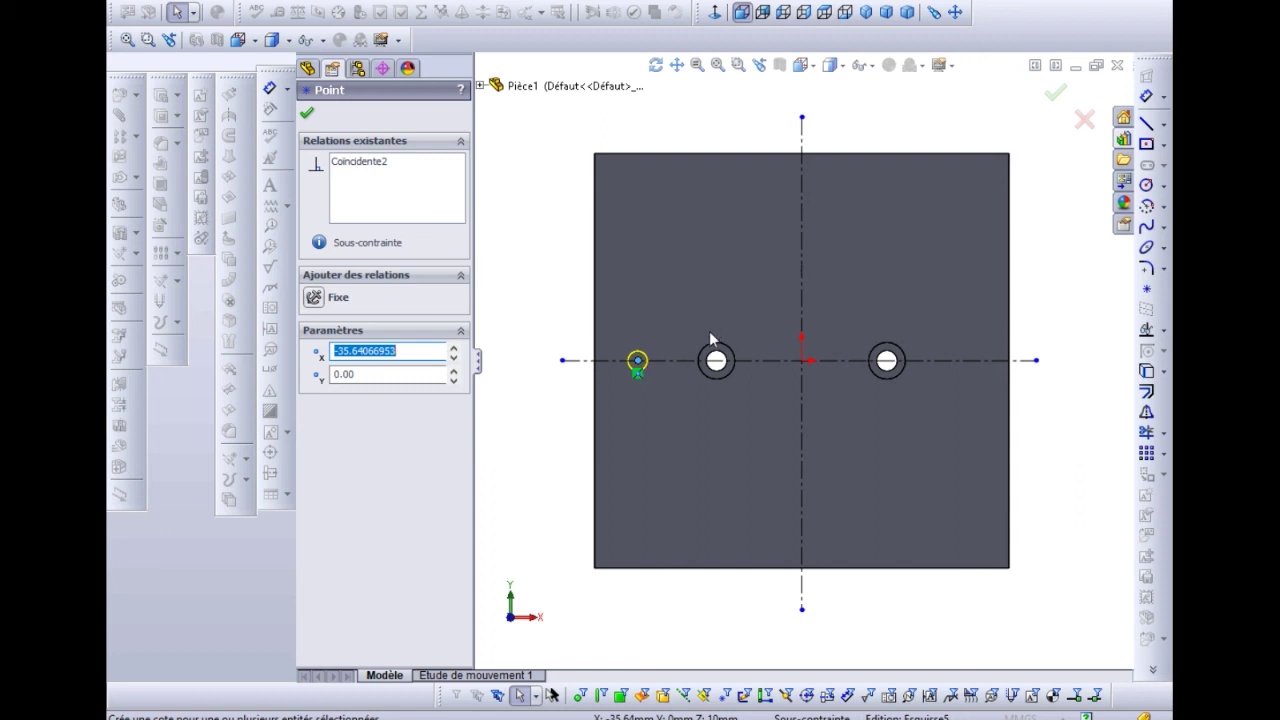
left_click(802, 262, "ctrl")
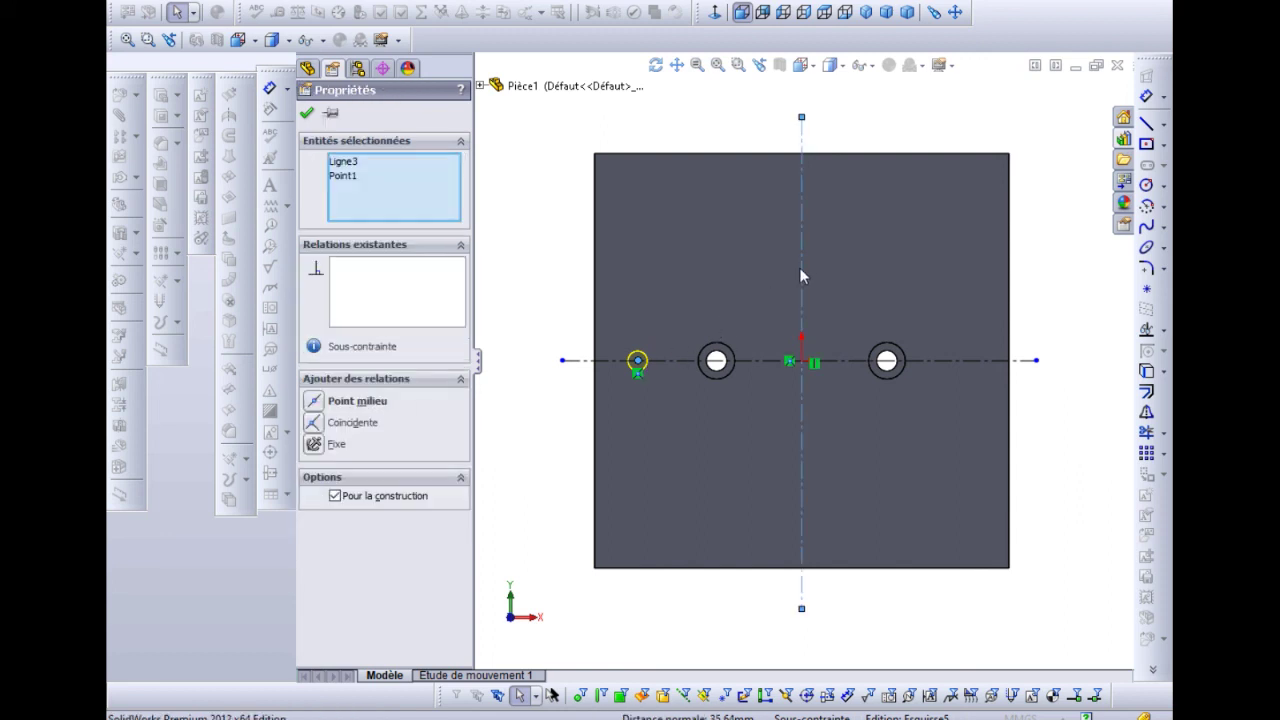
left_click(1147, 414)
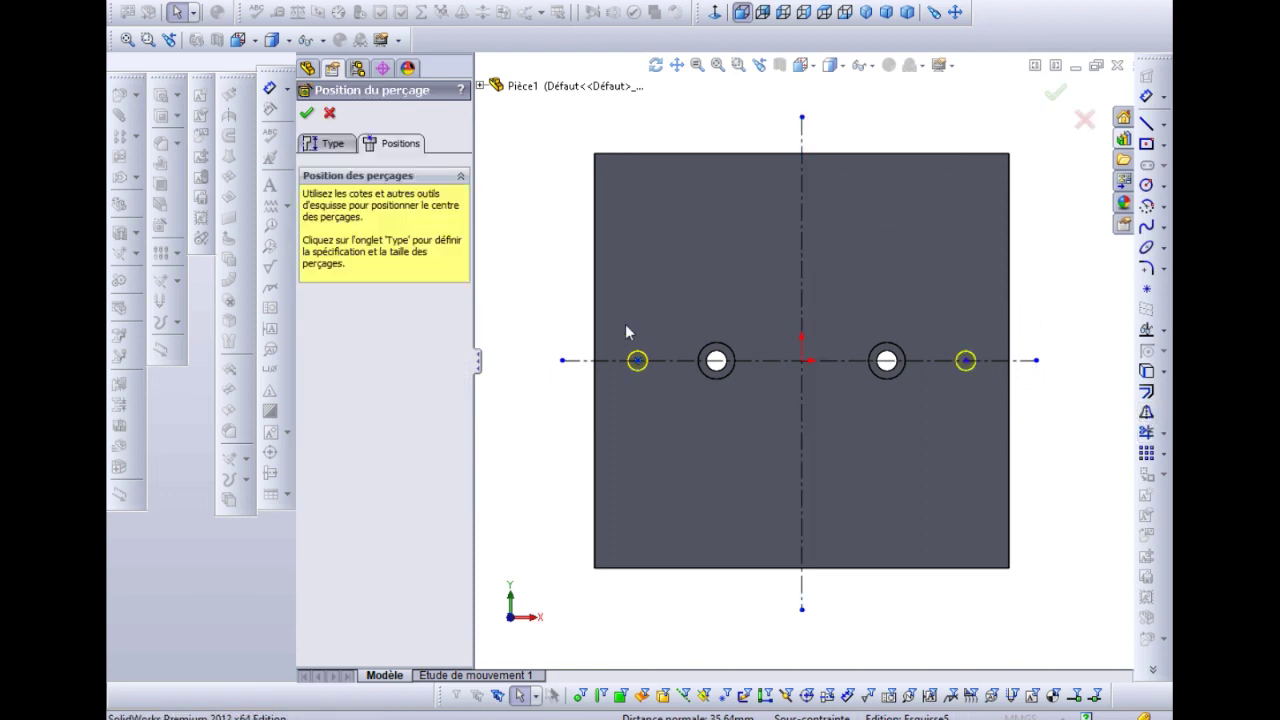
Start a Smart Dimension between the two M5 hole points.
left_click(1147, 96)
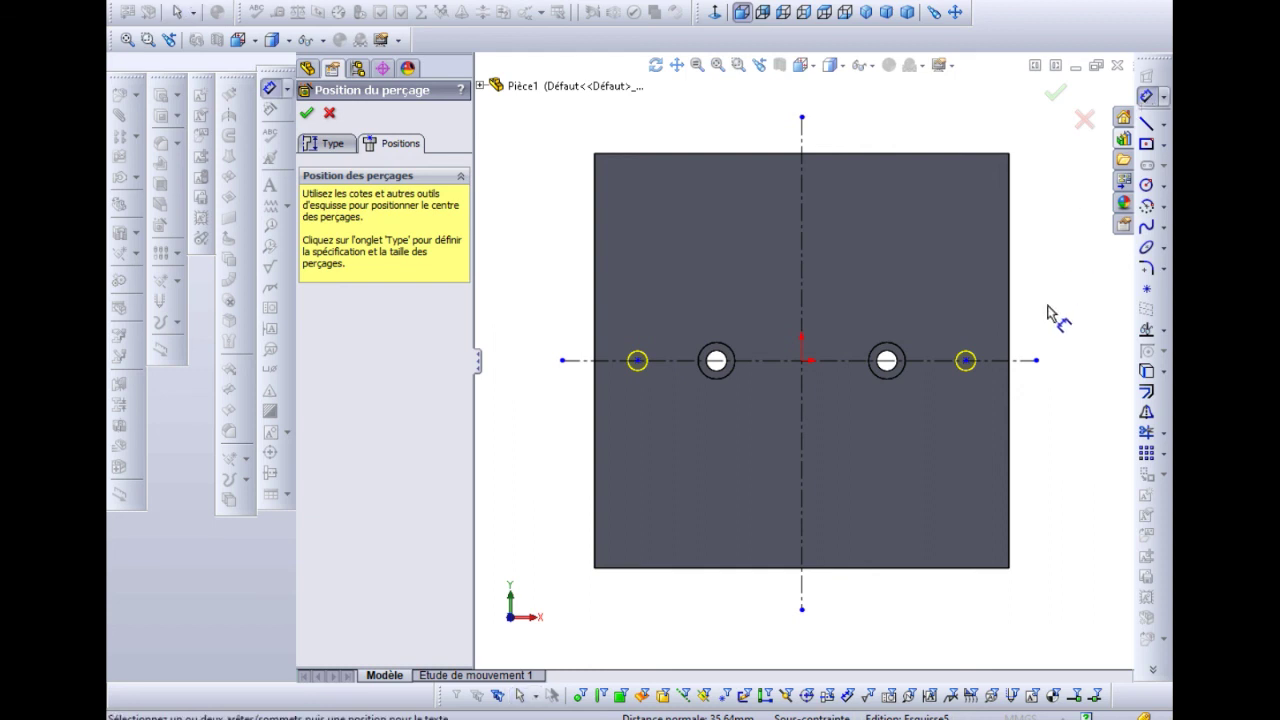
left_click(967, 362)
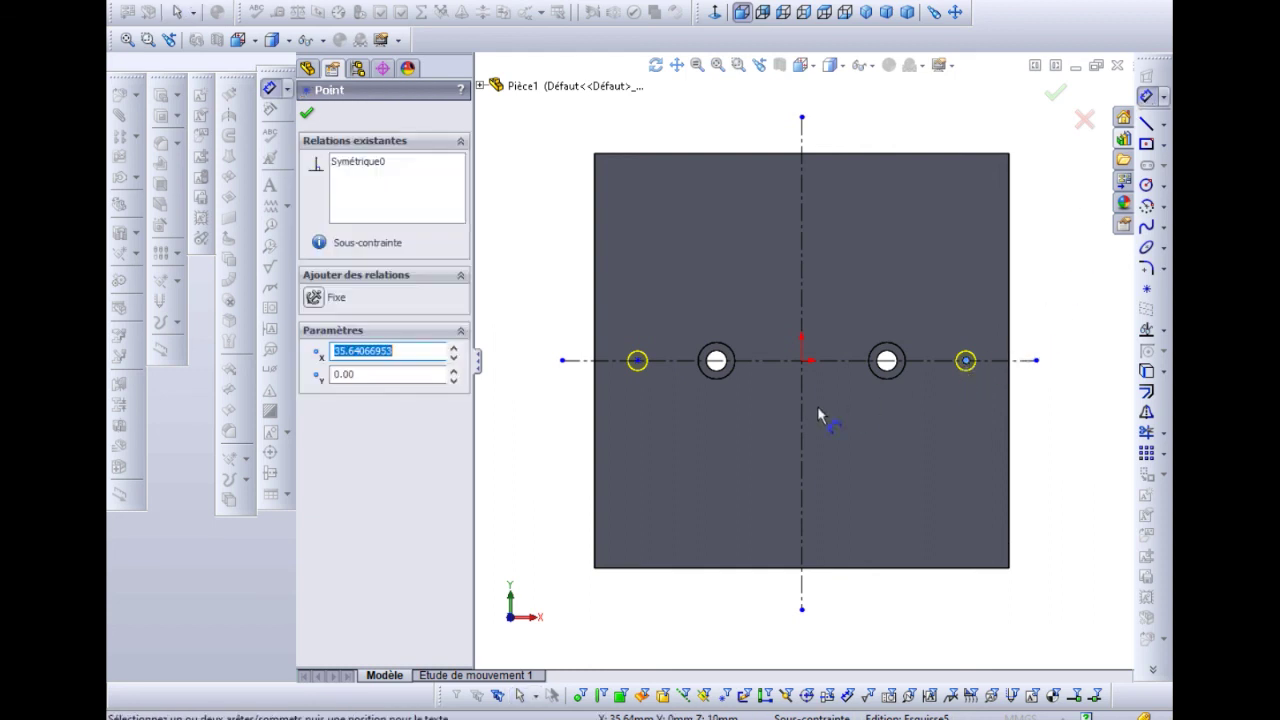
left_click(637, 362)
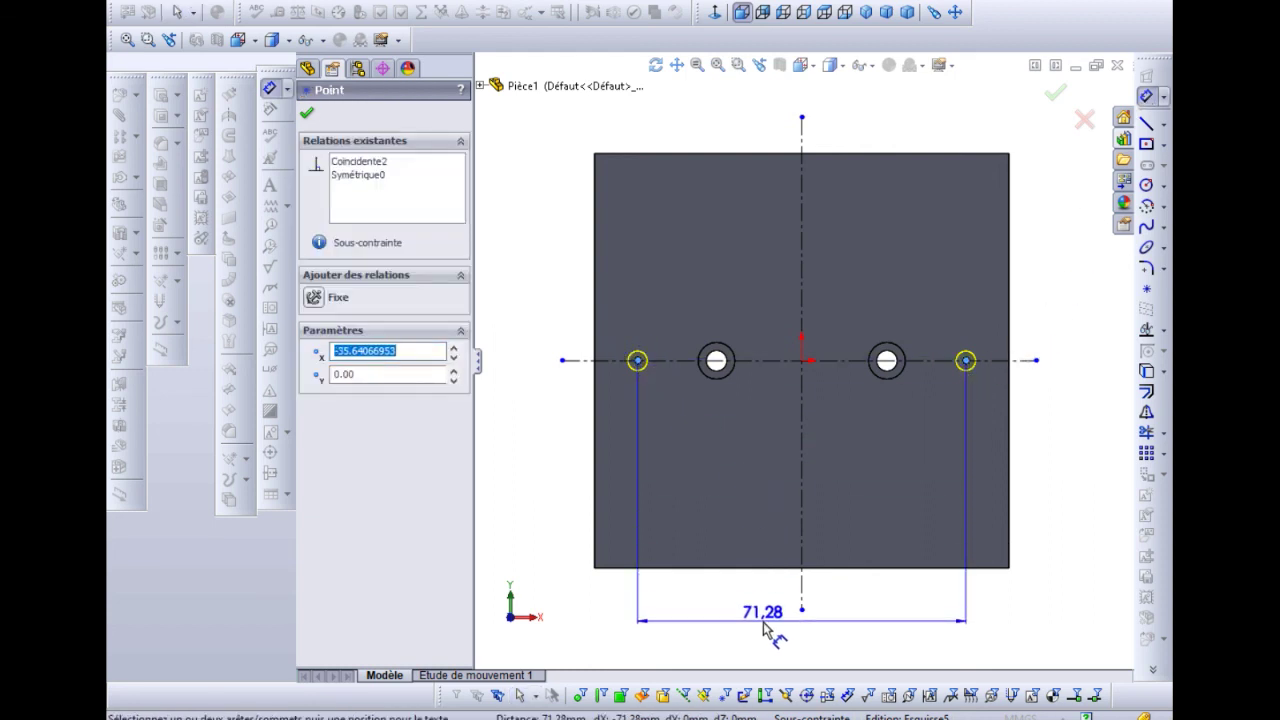
Set the M5 hole spacing to 76 mm and confirm the tapped hole placement.
left_click(770, 617)
type("7")
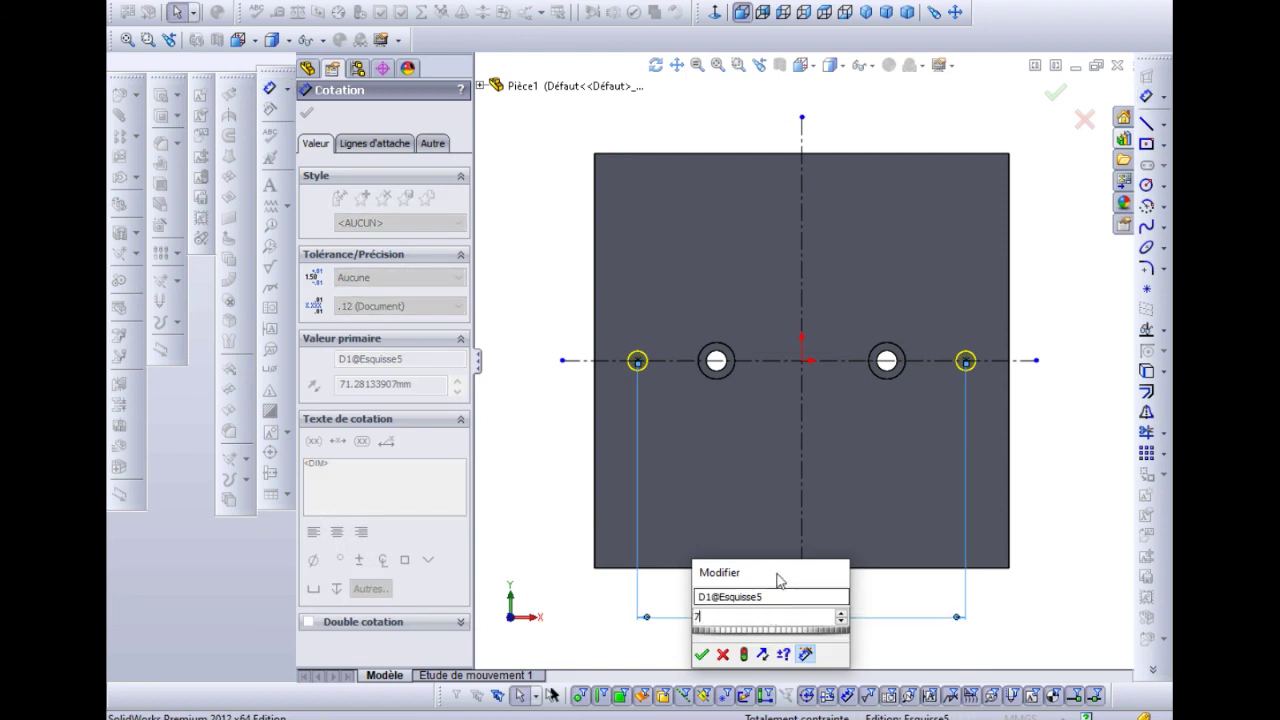
type("6")
key("Return")
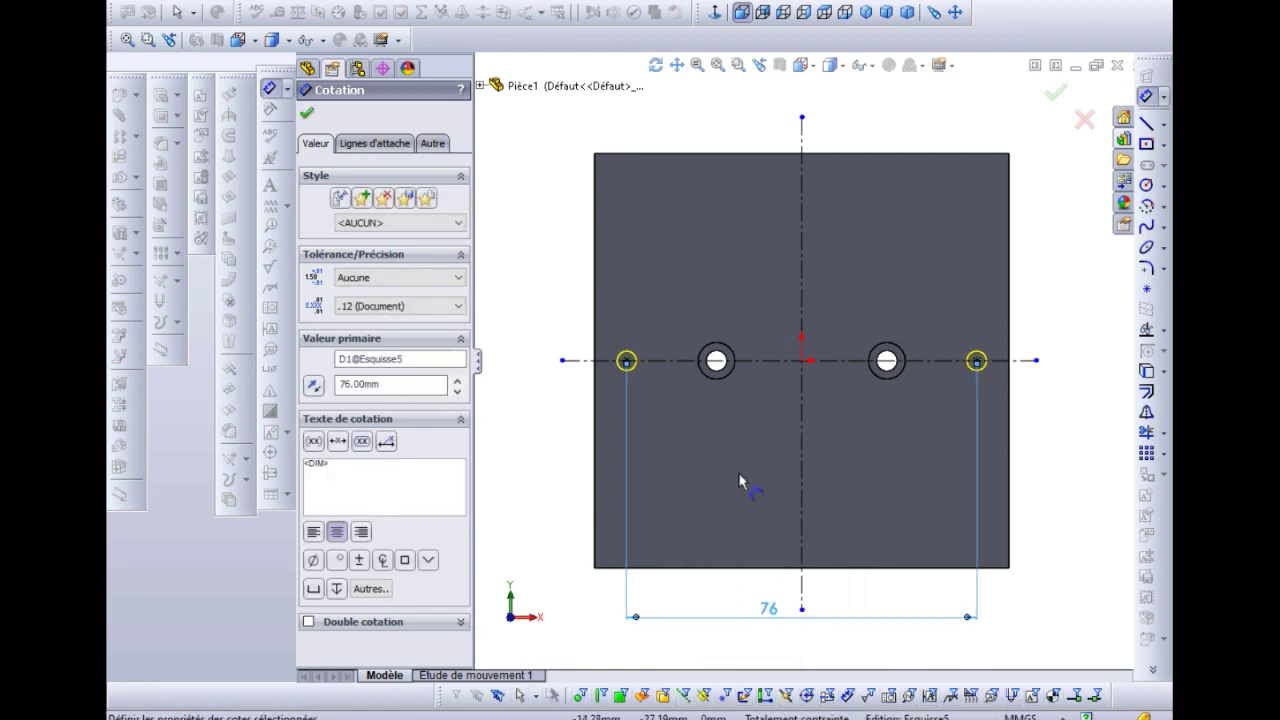
left_click(306, 116)
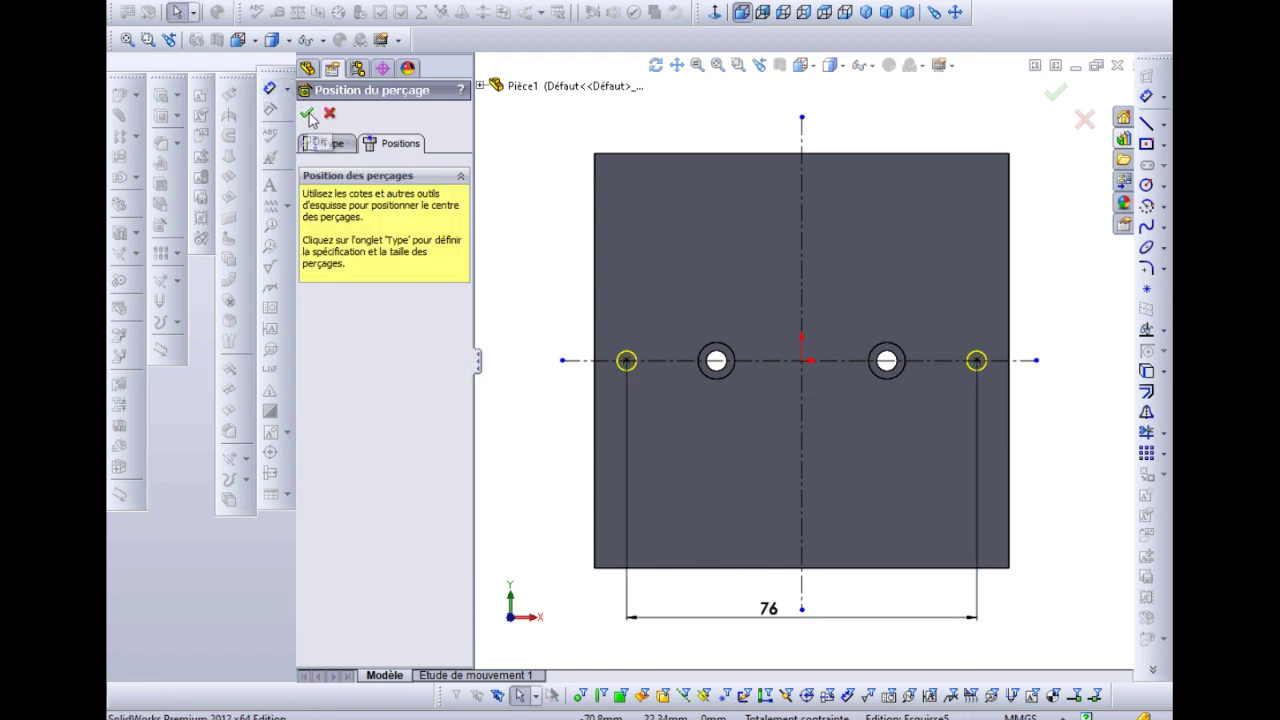
left_click(306, 114)
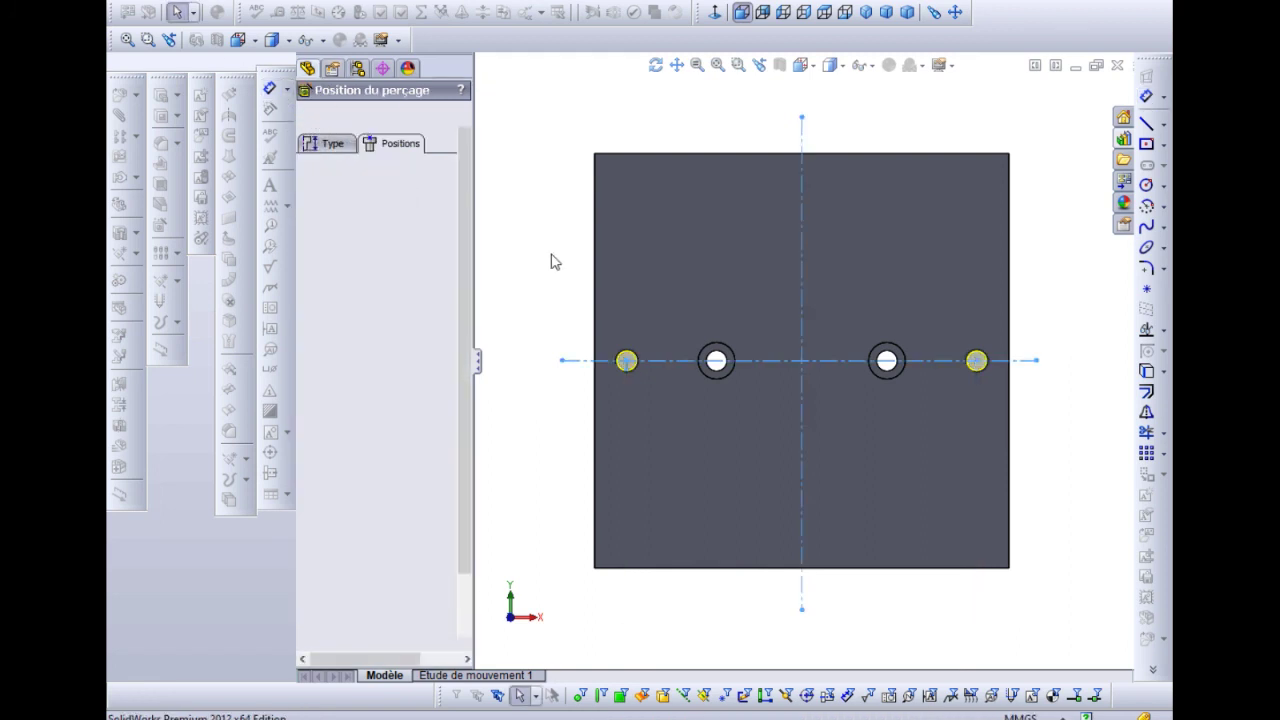
scroll(705, 362, "down", 3)
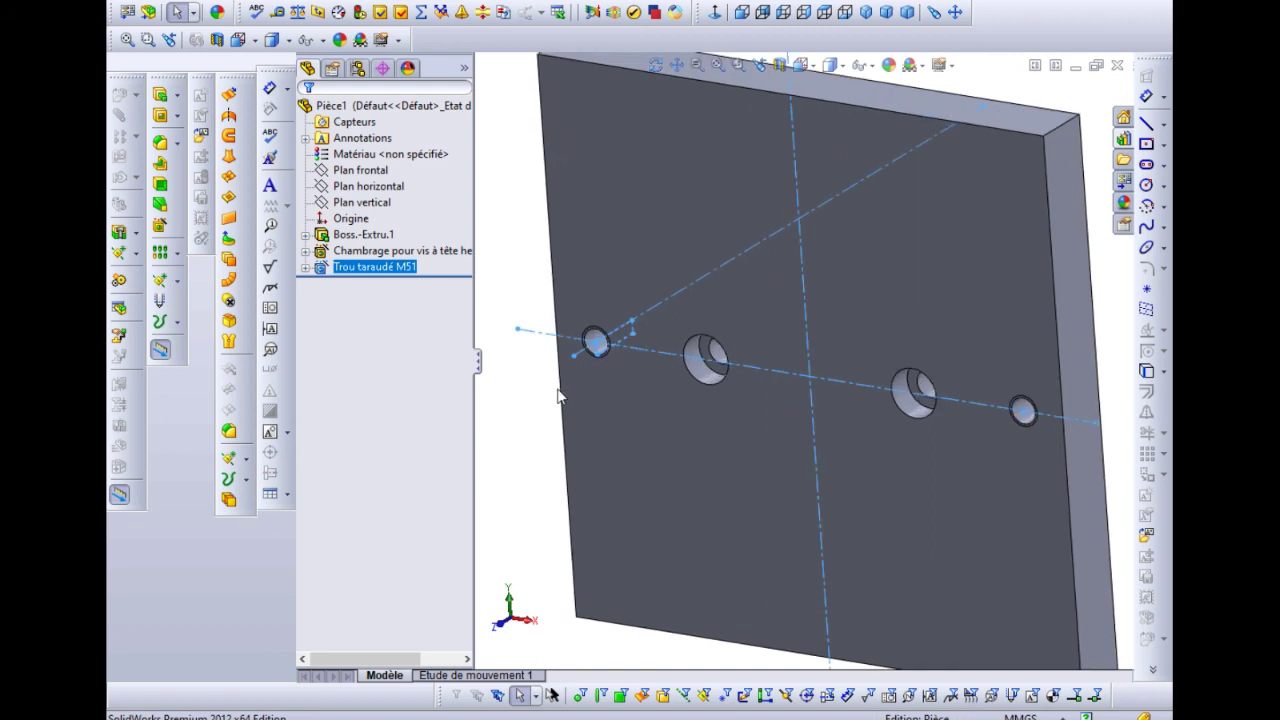
scroll(600, 350, "down", 2)
scroll(608, 352, "down", 1)
scroll(629, 360, "down", 2)
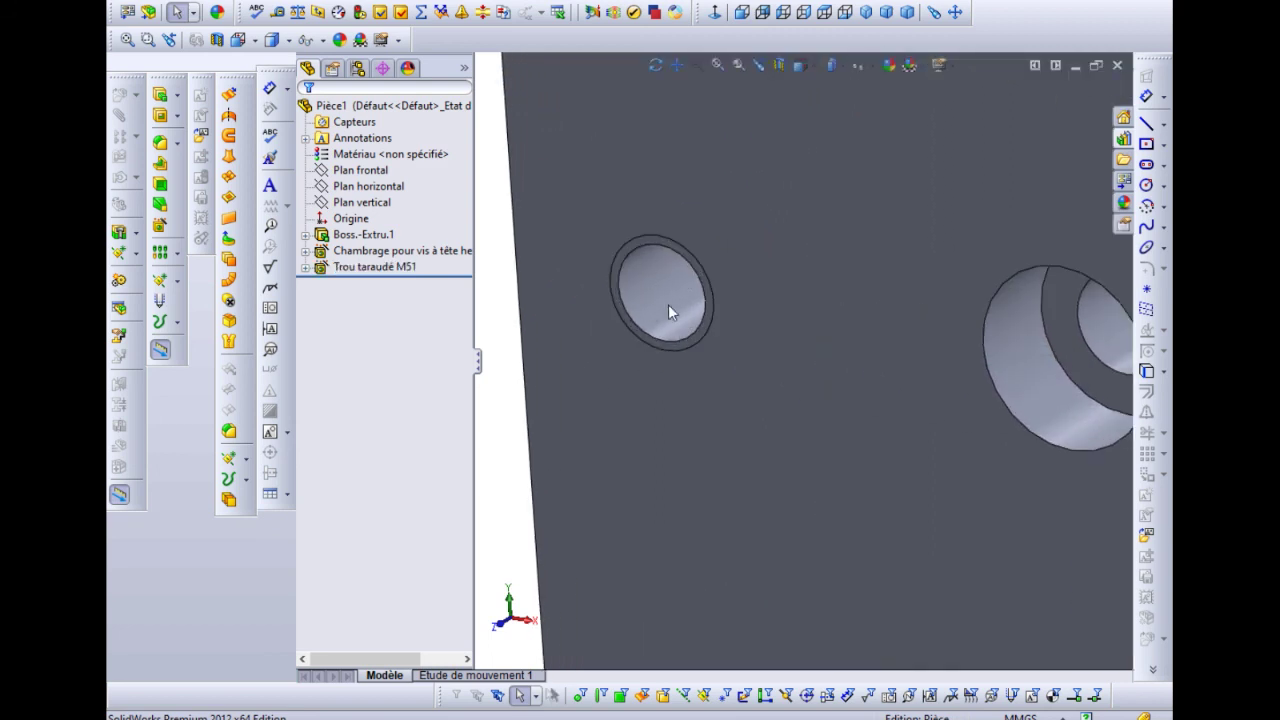
left_click(341, 141)
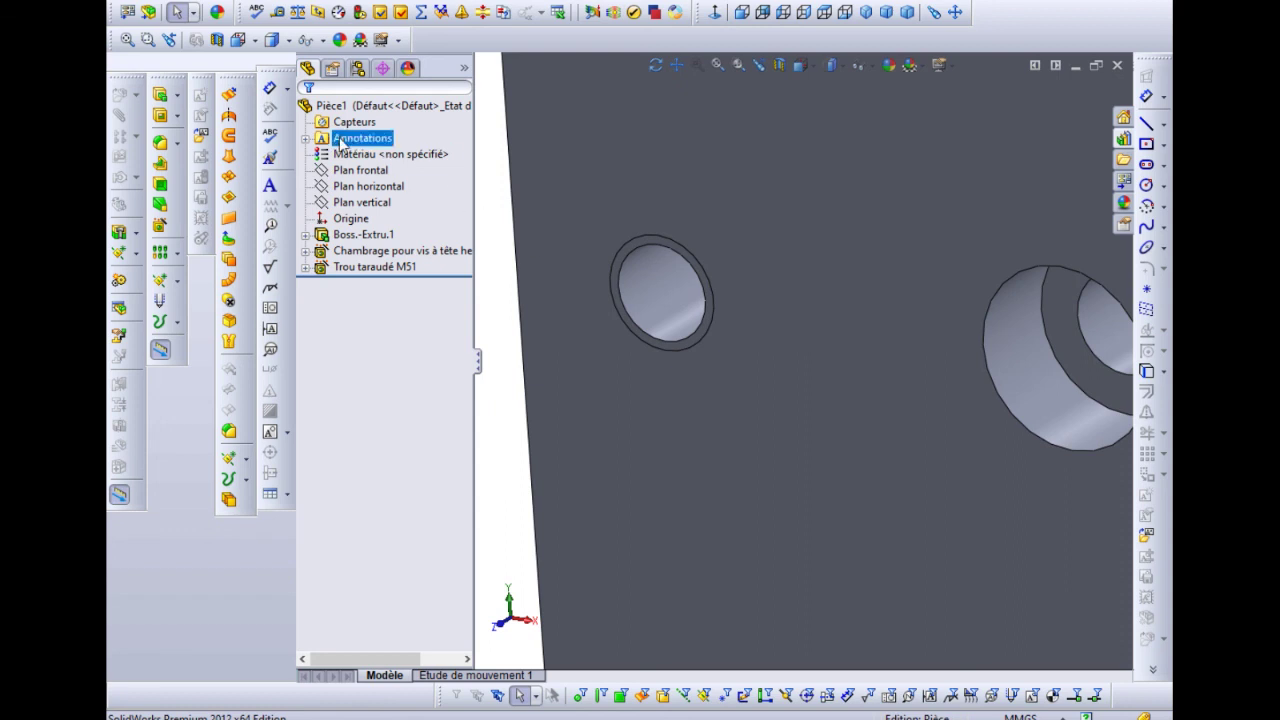
Turn on shaded thread representations in the Annotations details so both M5 holes show threads, then zoom out.
right_click(341, 143)
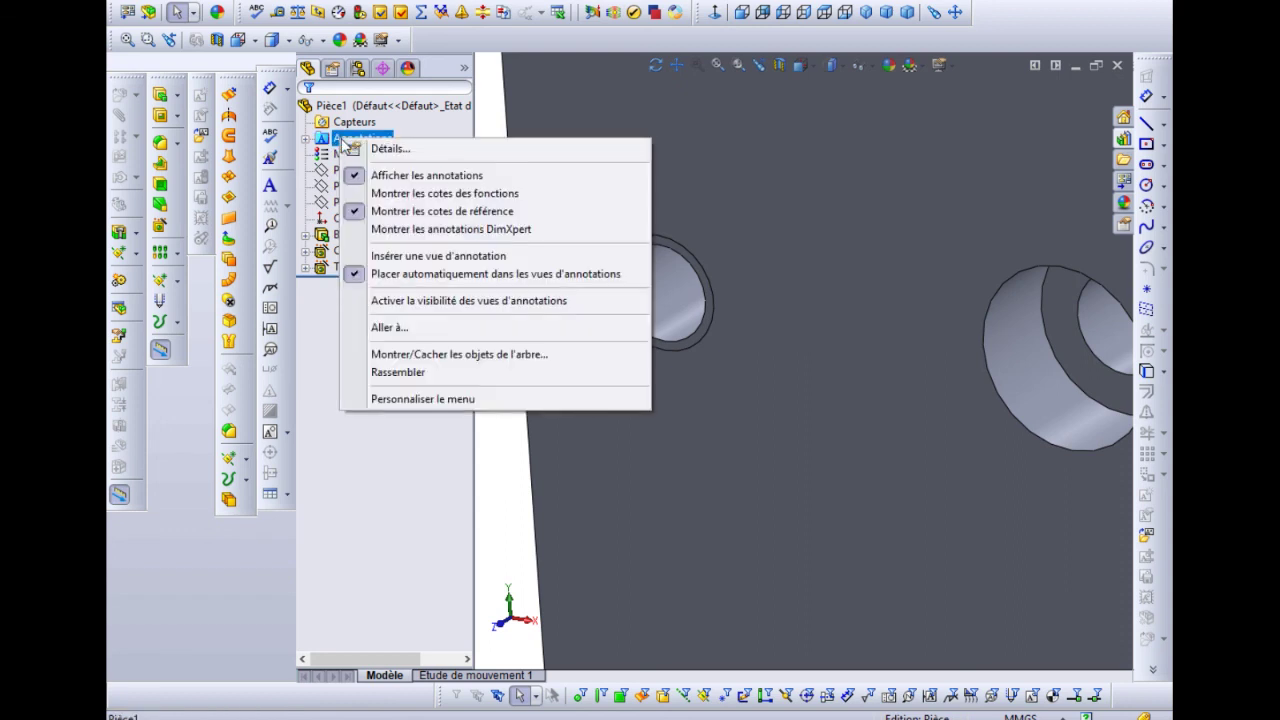
left_click(378, 149)
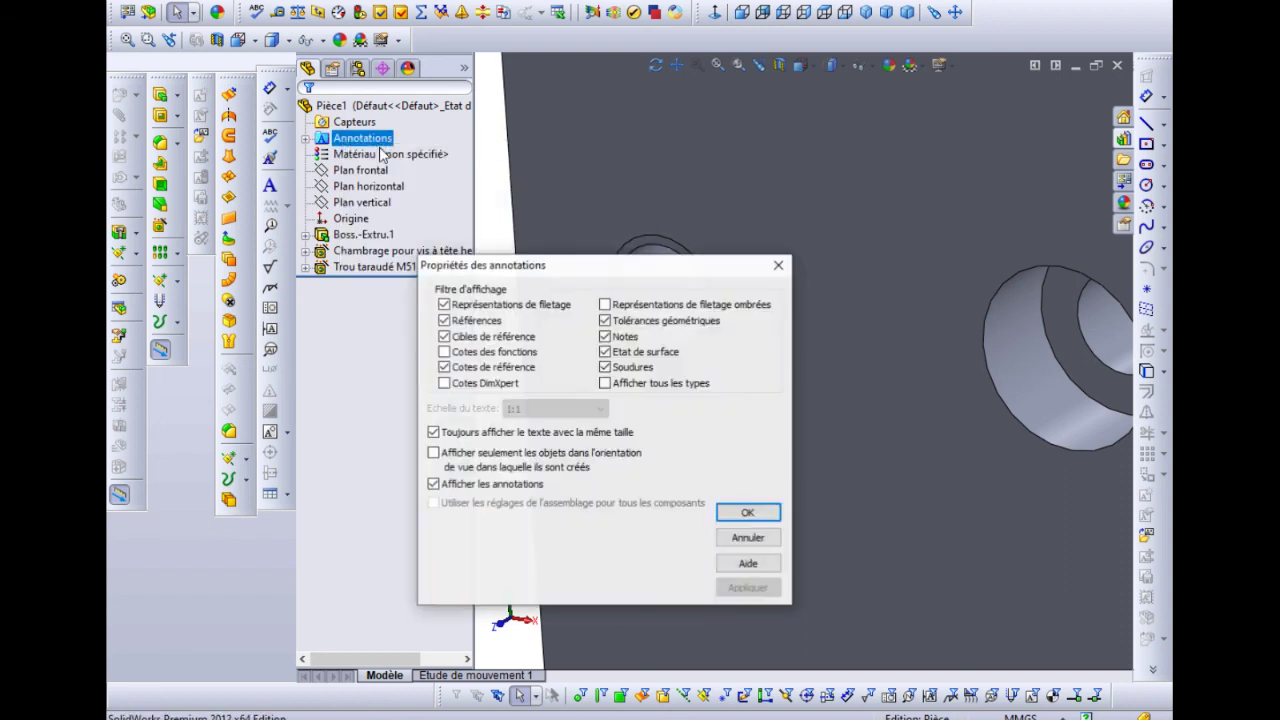
left_click(605, 304)
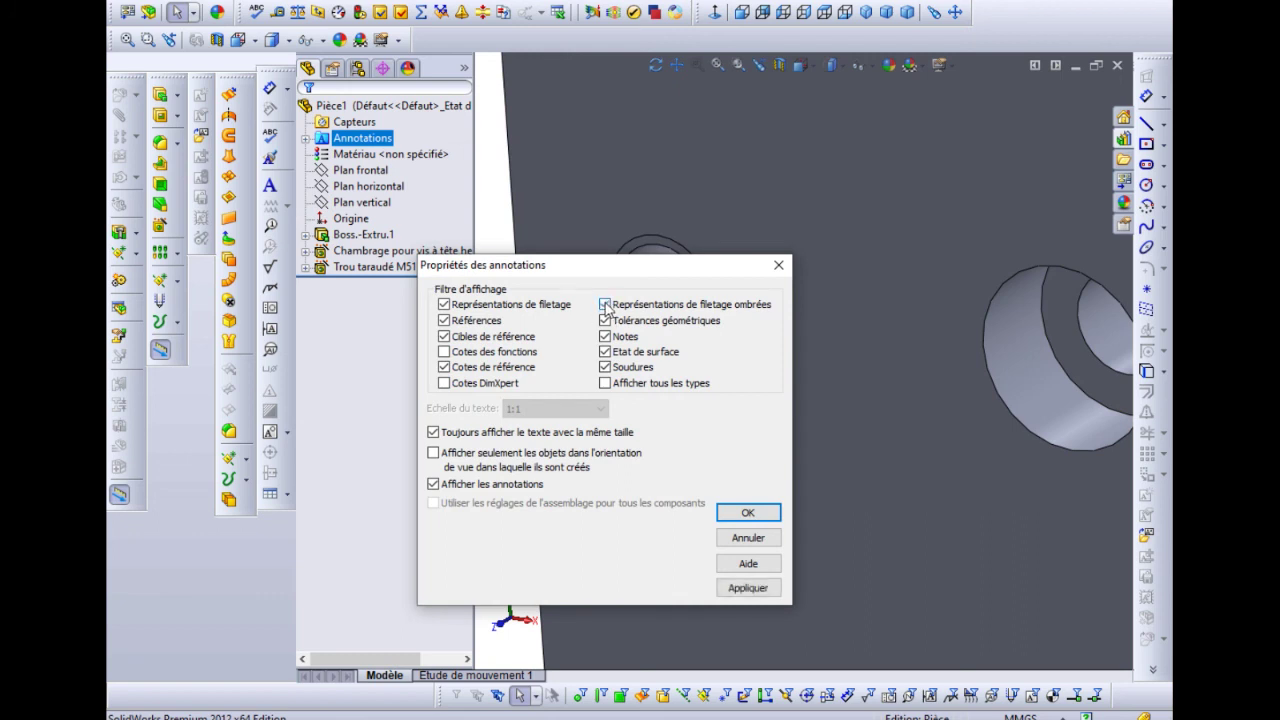
left_click(740, 513)
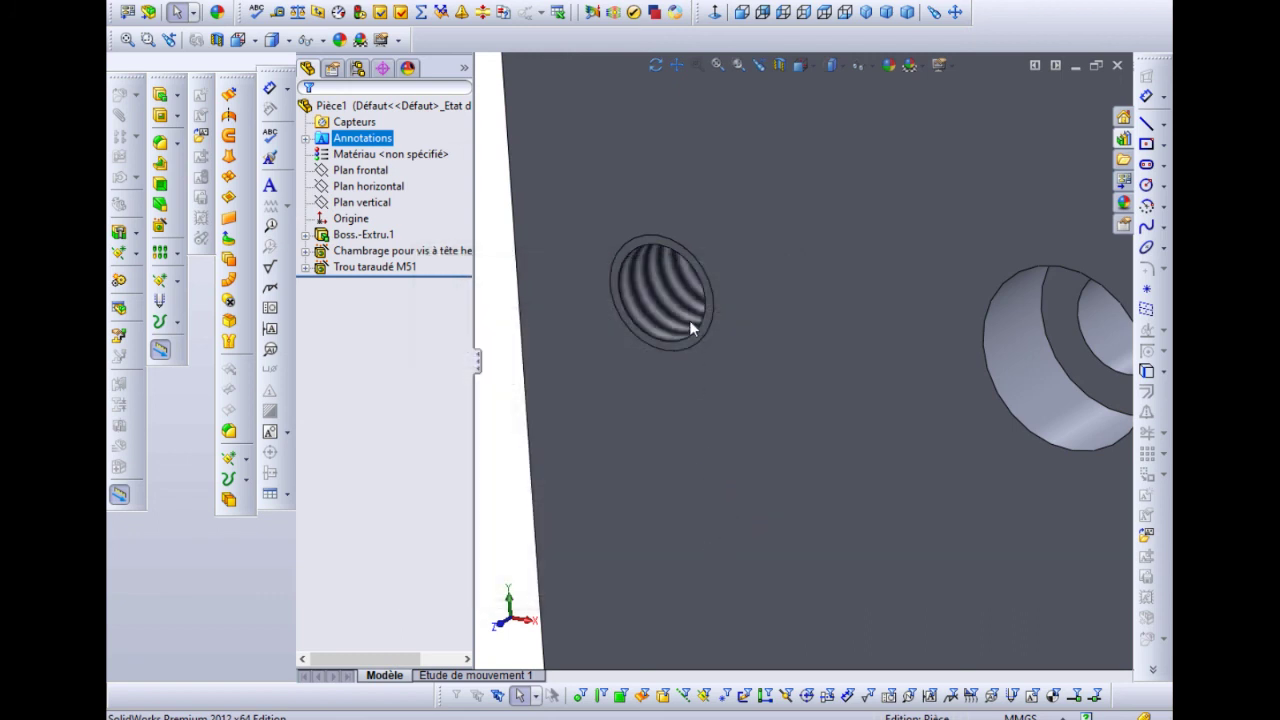
scroll(669, 286, "up", 2)
scroll(672, 292, "up", 2)
scroll(781, 323, "up", 2)
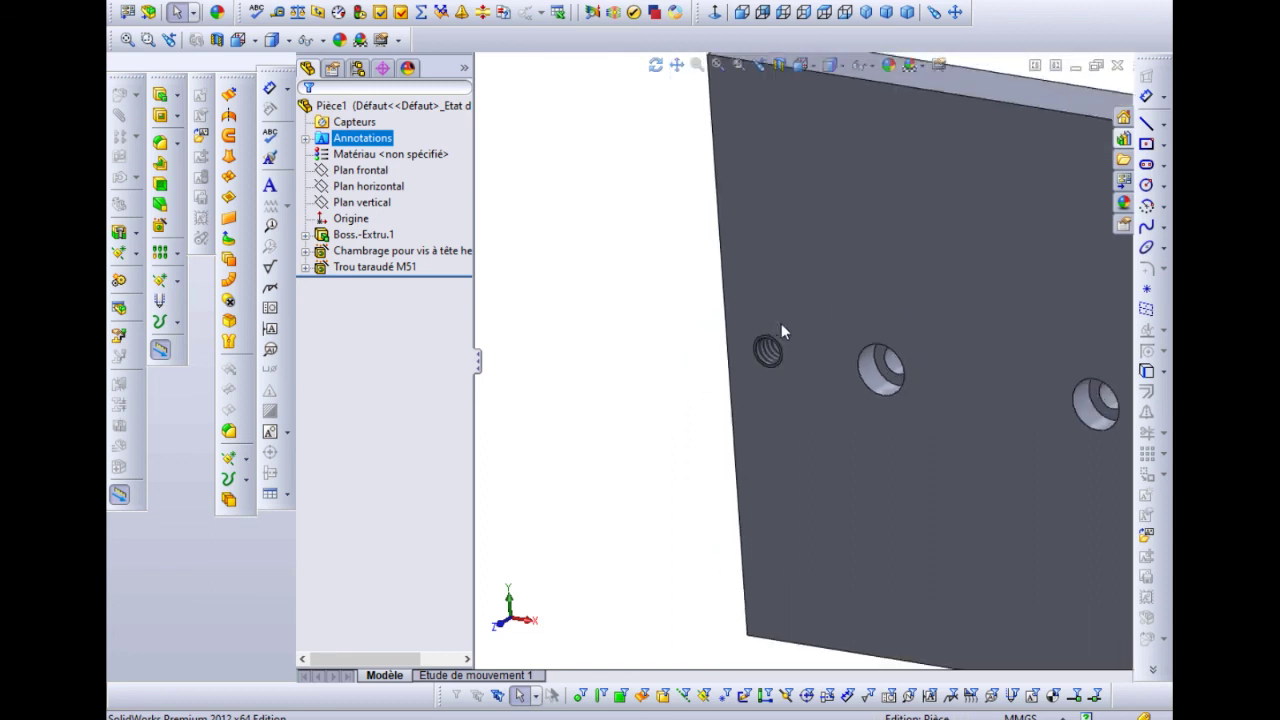
scroll(815, 343, "up", 2)
scroll(860, 360, "up", 2)
scroll(1046, 442, "down", 2)
scroll(1031, 437, "up", 1)
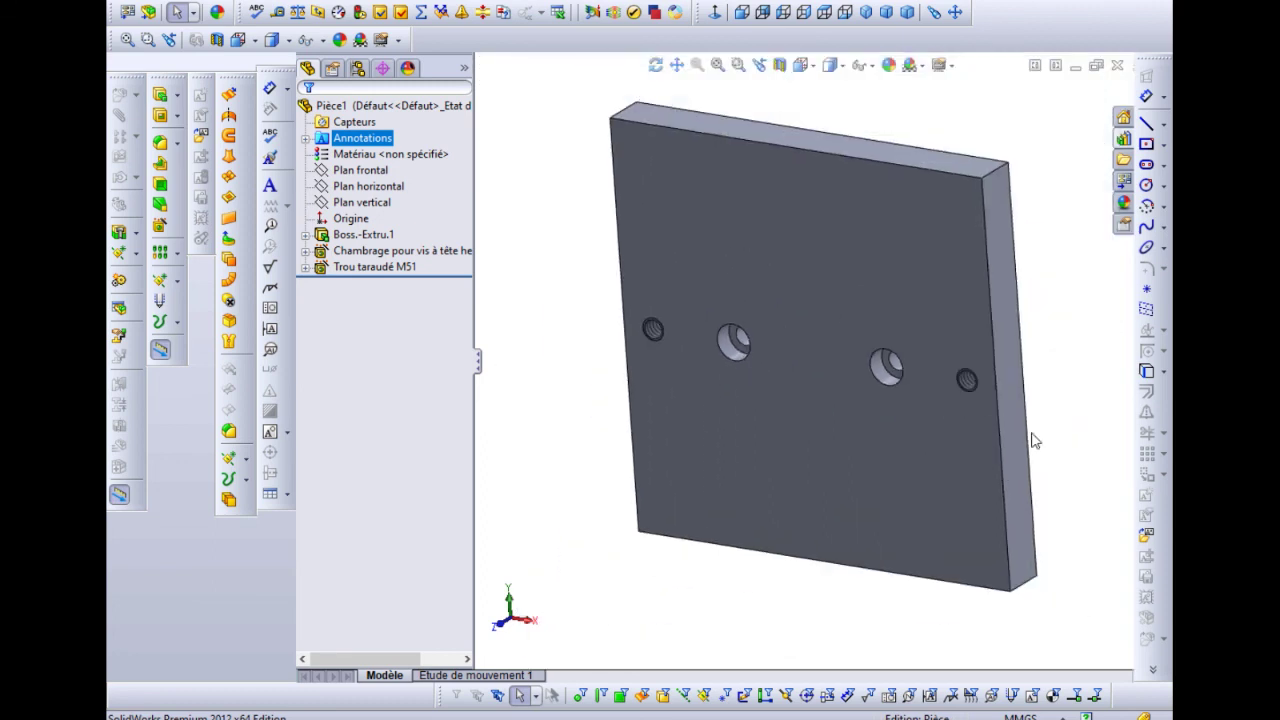
scroll(1008, 422, "up", 1)
Start saving the part and create a new folder named Plieuse in Documents.
left_click(876, 148)
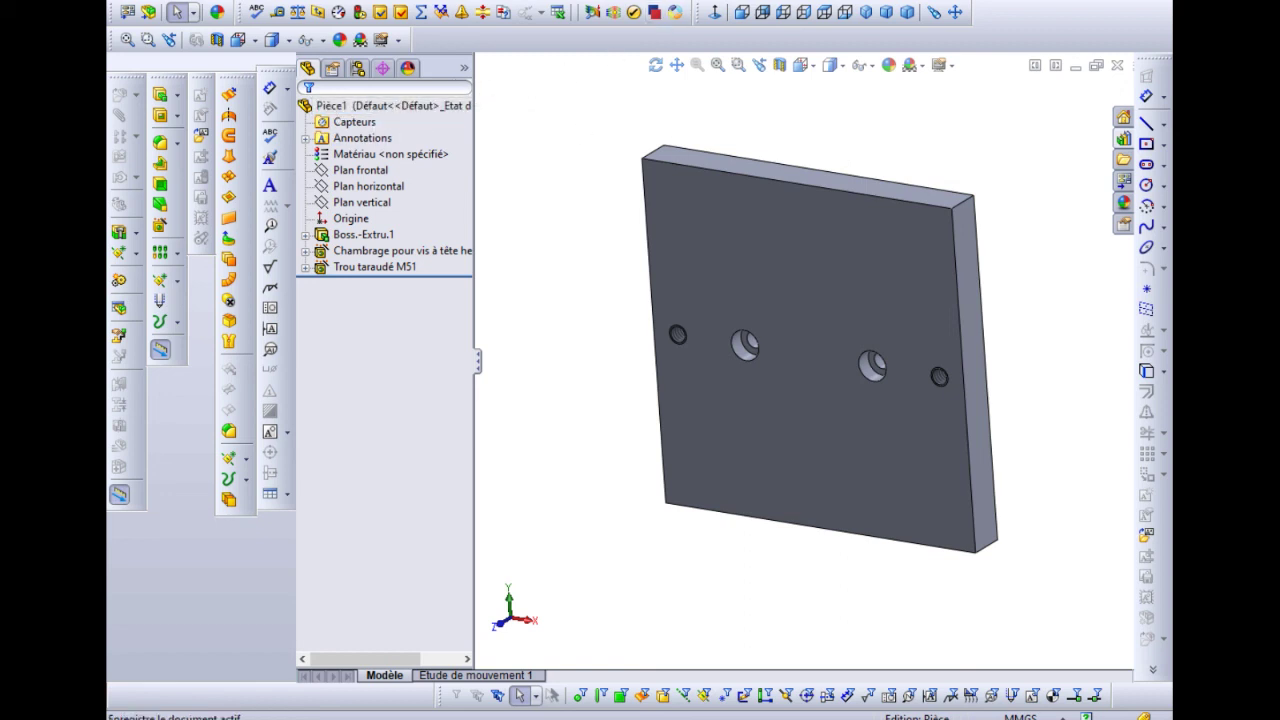
key("ctrl+s")
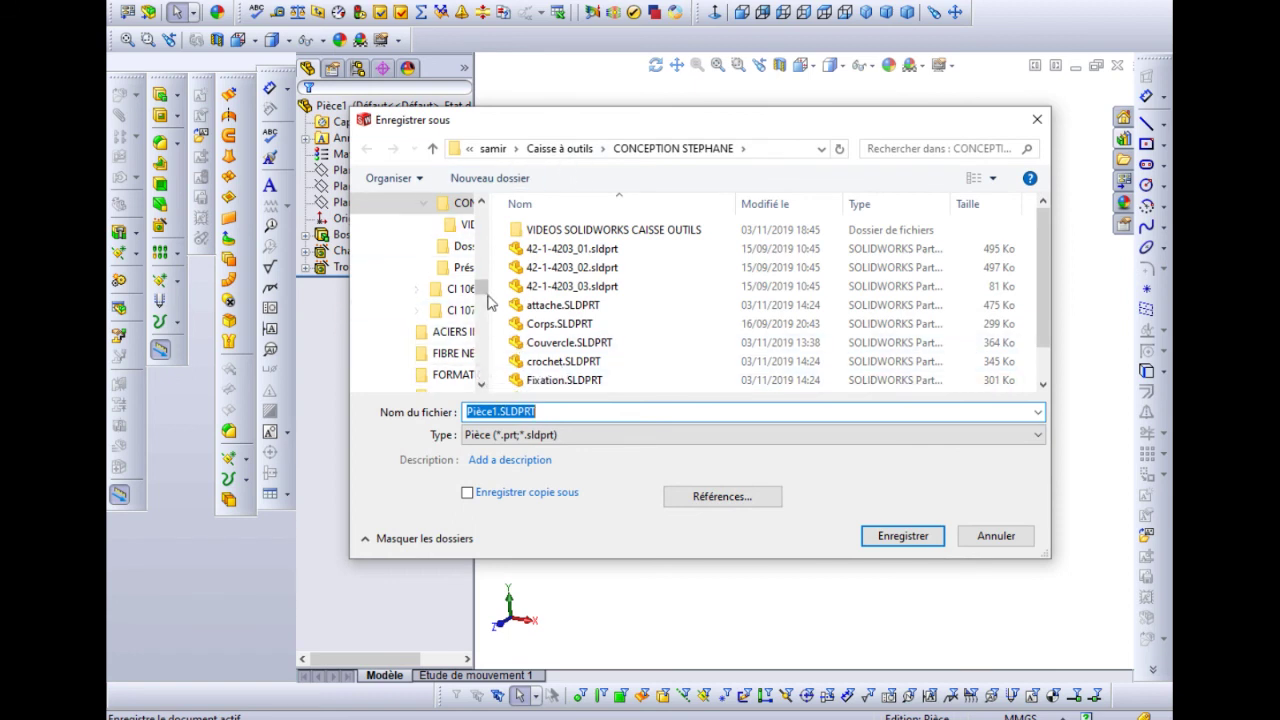
scroll(430, 260, "up", 5)
scroll(430, 260, "up", 5)
left_click(425, 260)
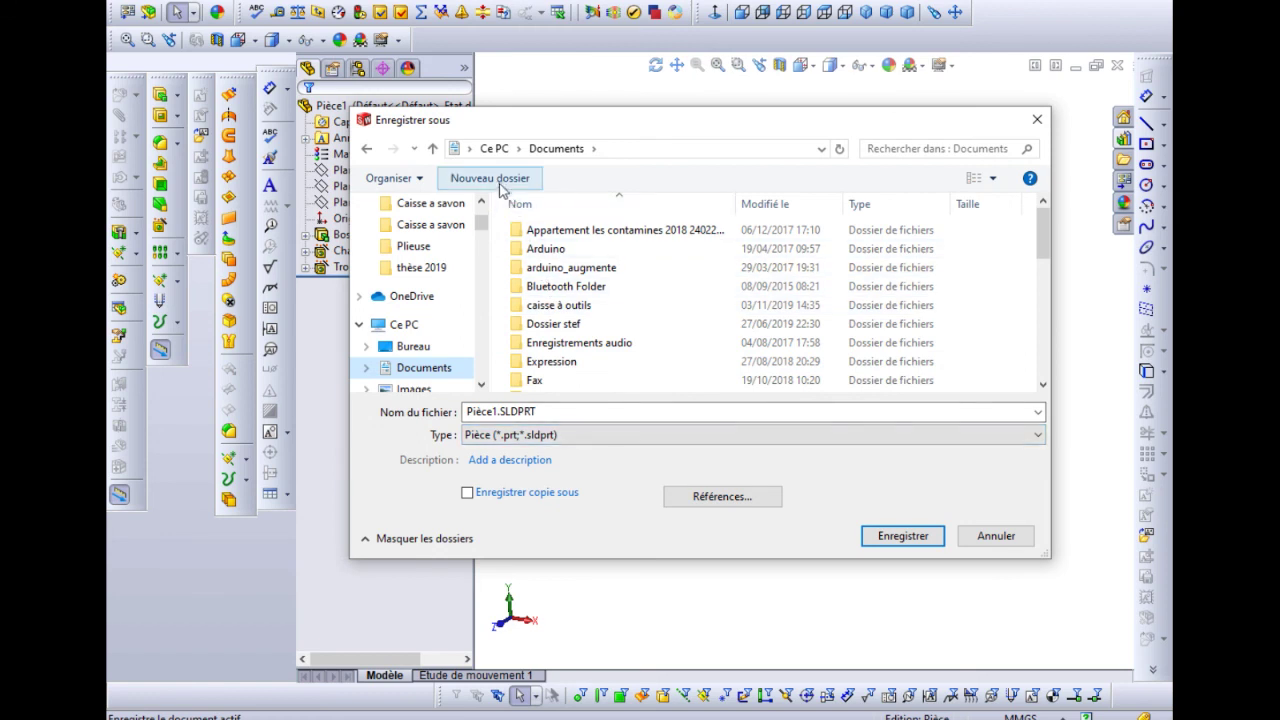
left_click(497, 186)
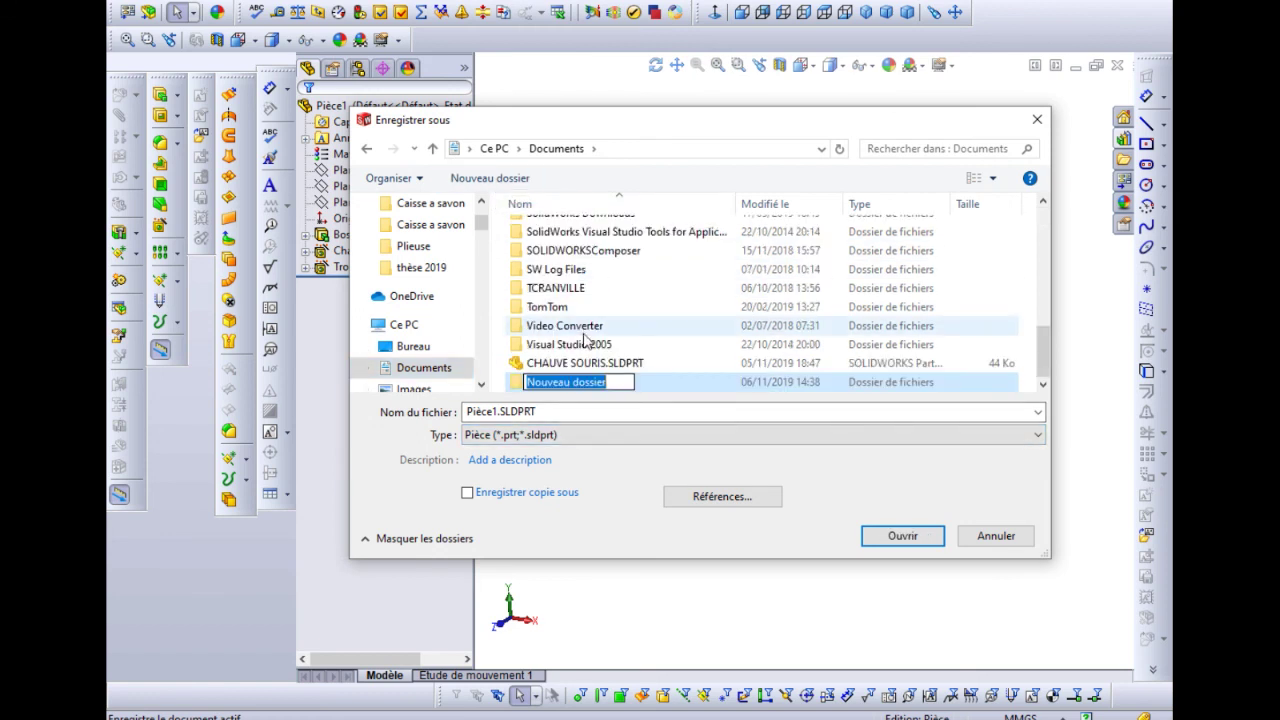
type("Plieuse")
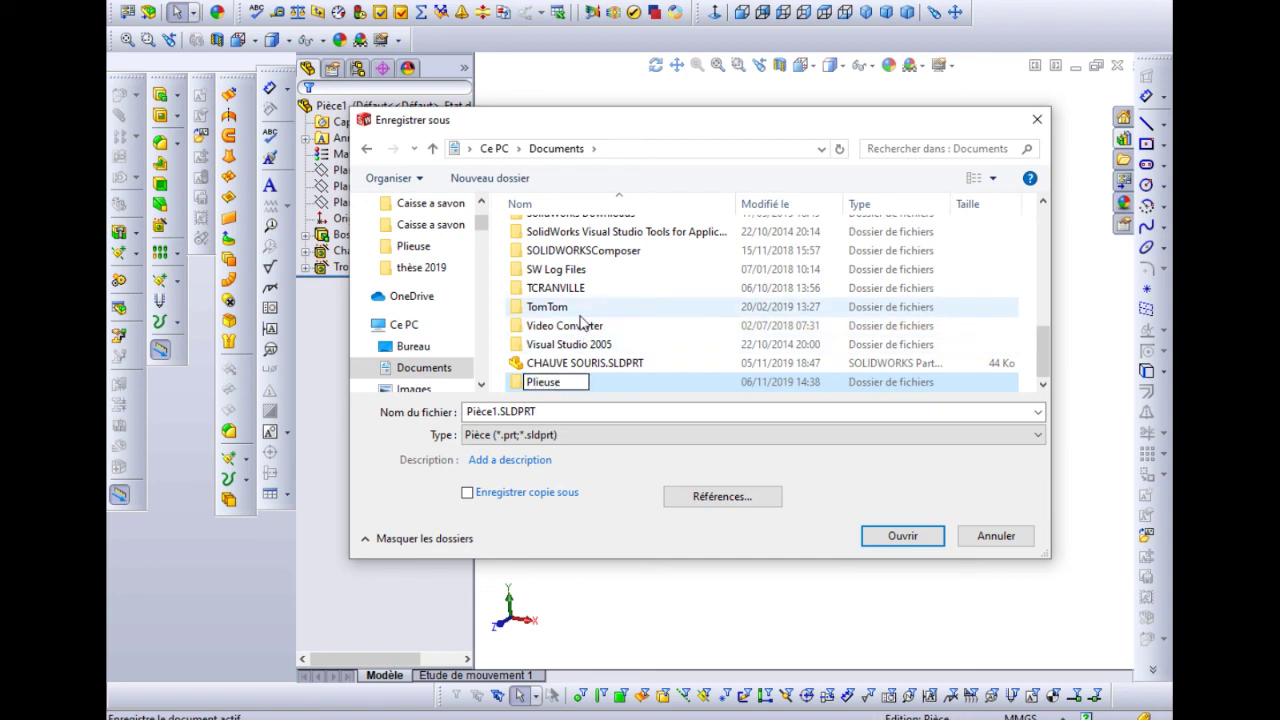
key("Return")
Save the part as 'plaque de base' inside the Plieuse folder.
double_click(548, 383)
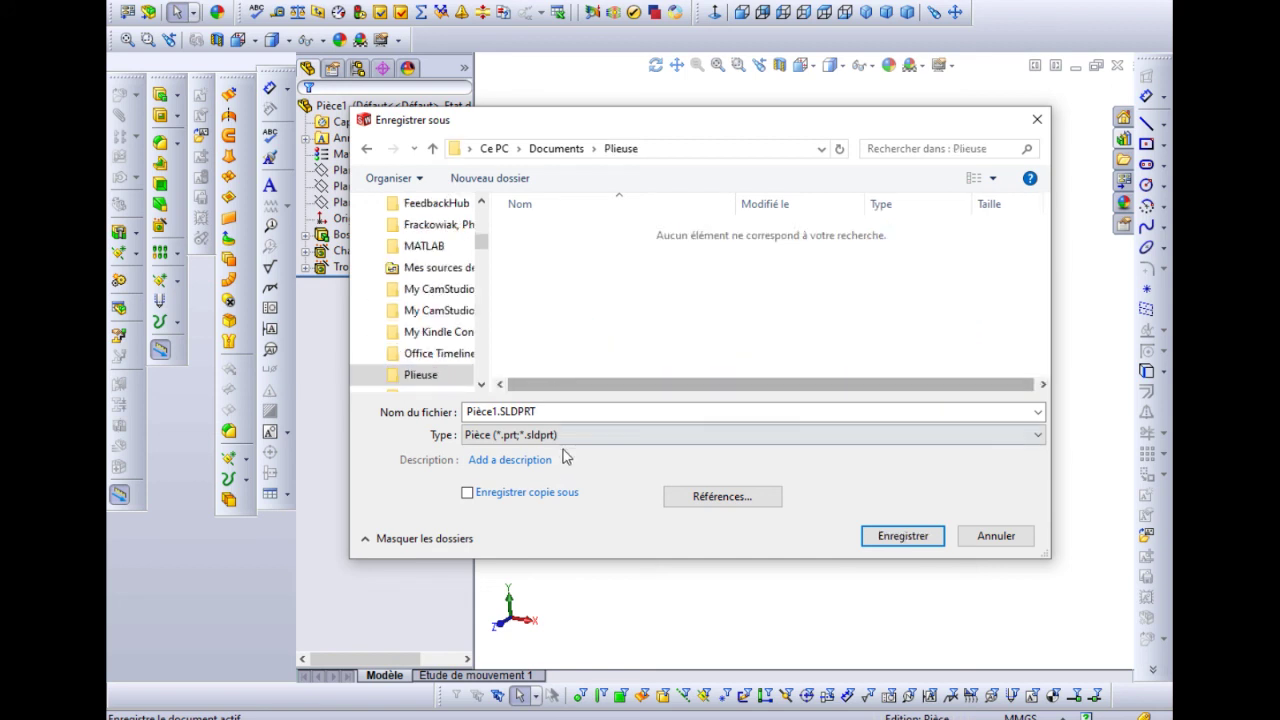
left_click(559, 411)
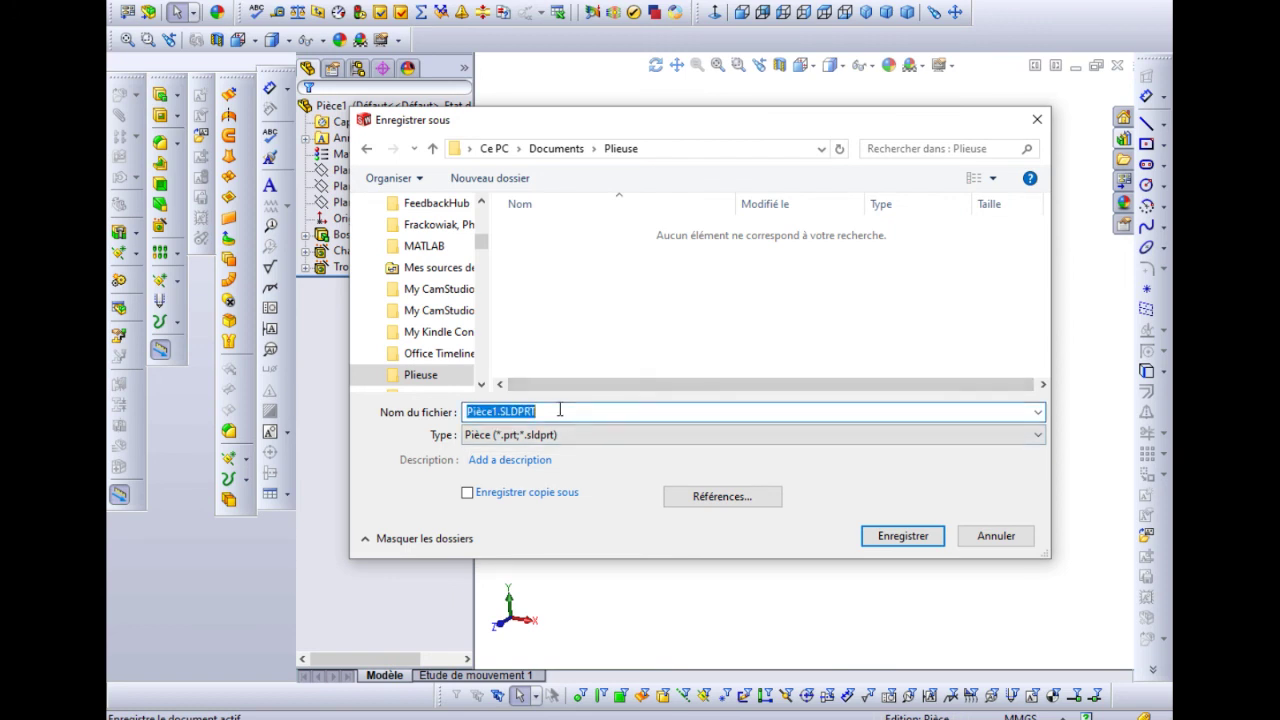
type("plaque de base")
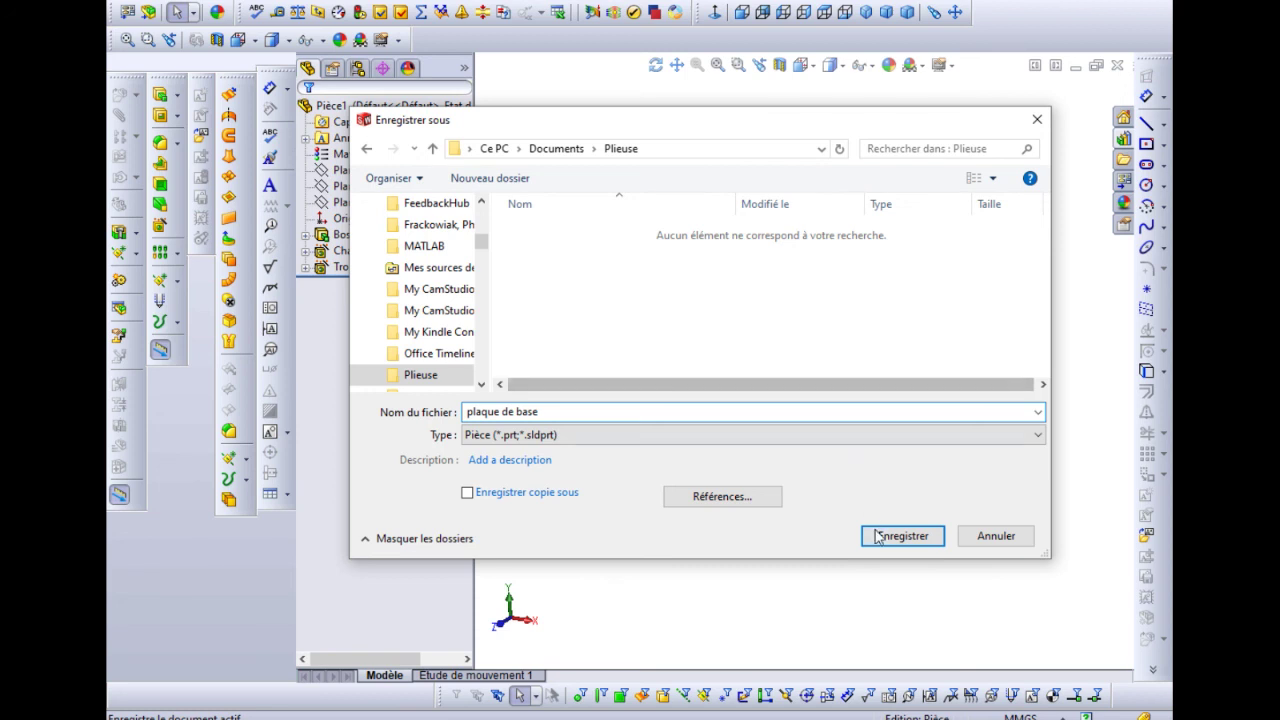
left_click(875, 533)
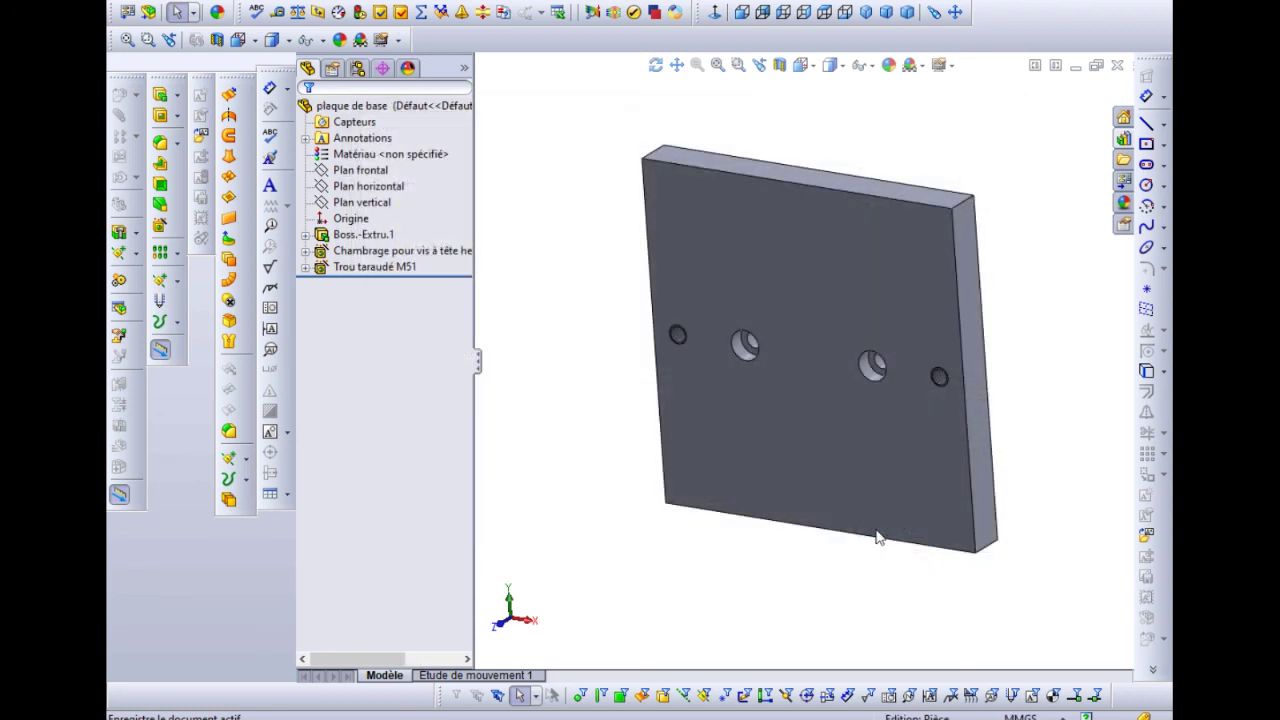